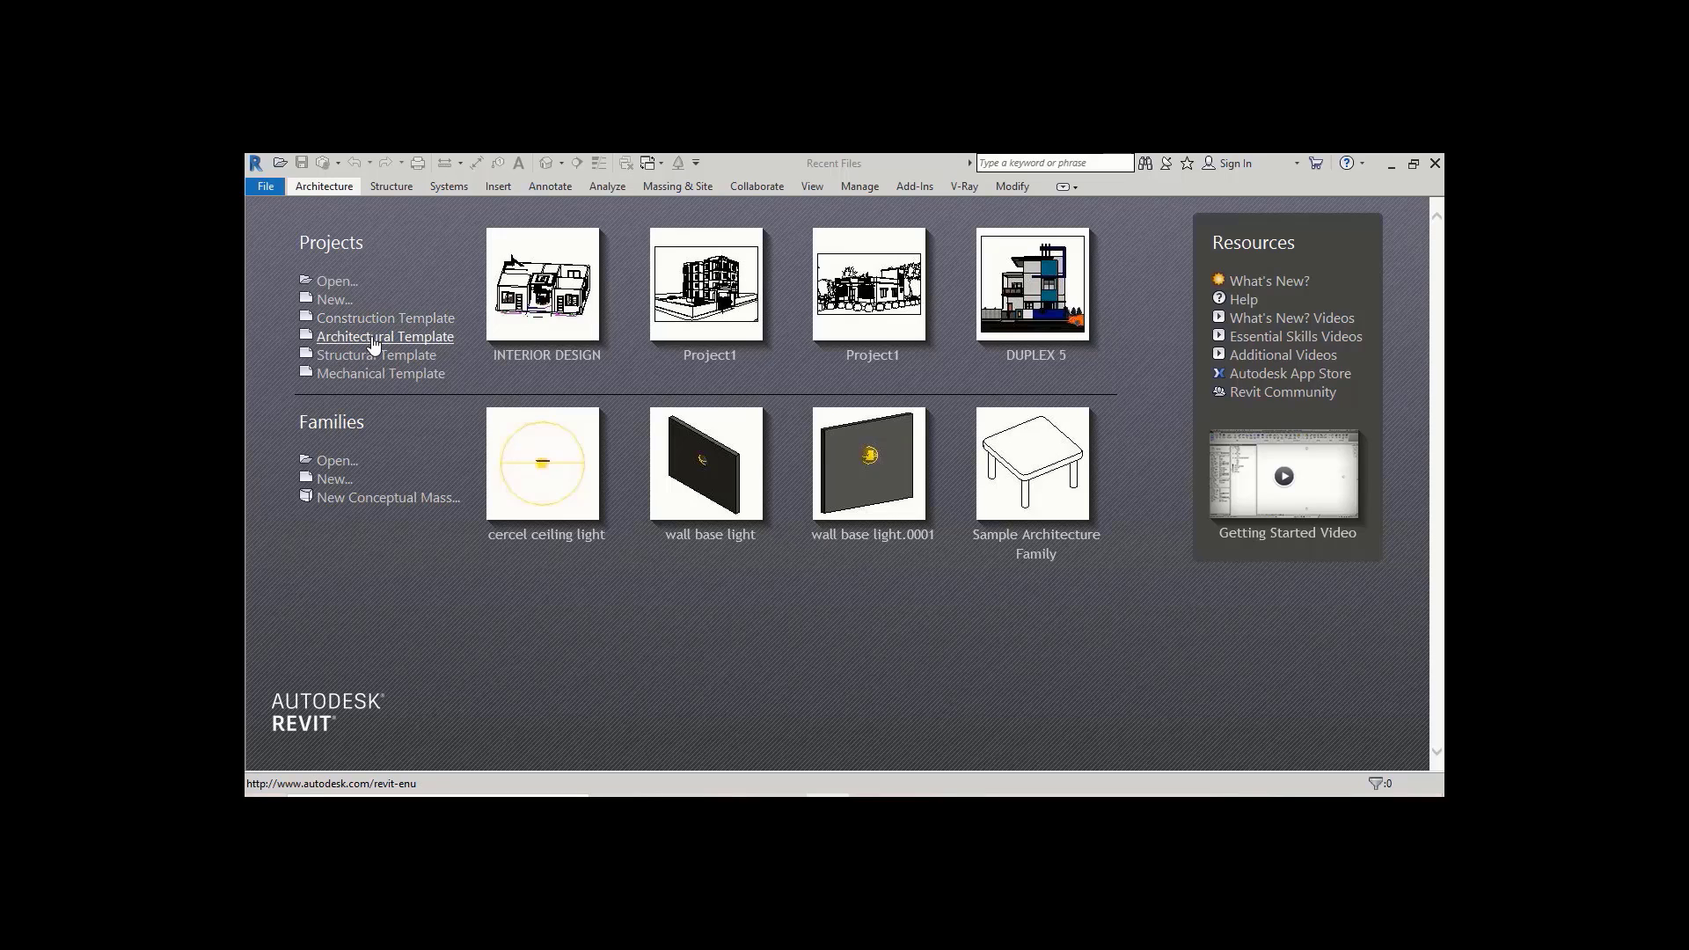
Step: Start a new project from the Architectural Template and reposition the Project Browser
{"action": "left_click", "coordinate": [372, 338]}
{"action": "left_click", "coordinate": [374, 339]}
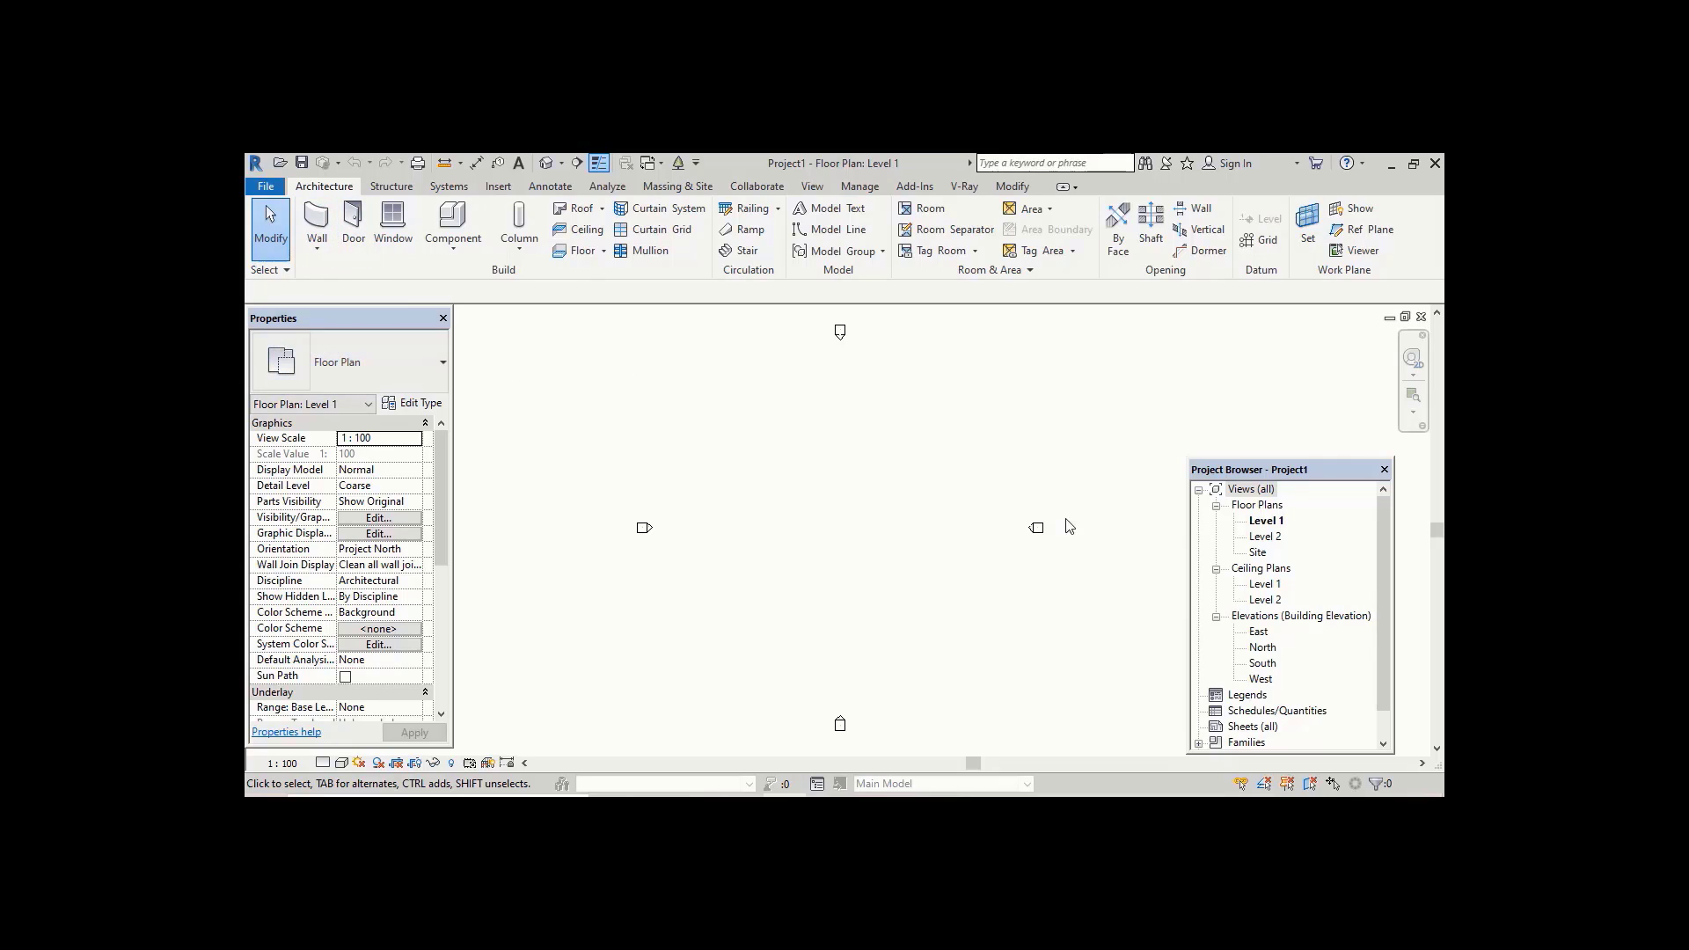
{"action": "left_click_drag", "start_coordinate": [1227, 470], "coordinate": [1228, 452]}
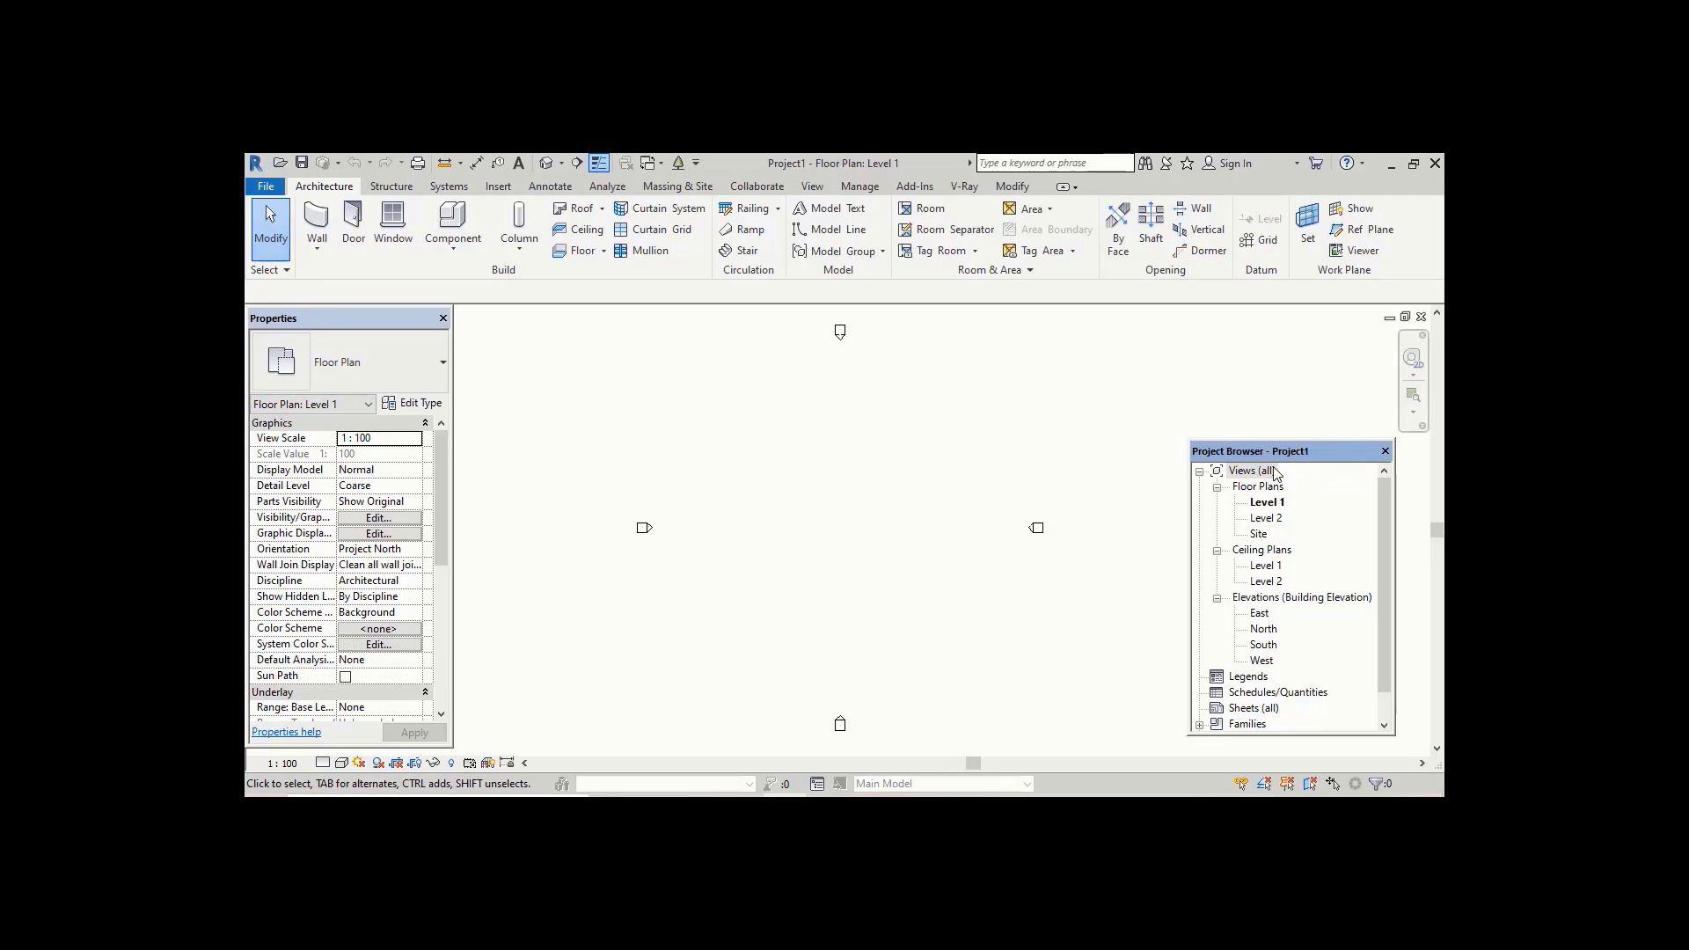
{"action": "middle_click_drag", "start_coordinate": [1237, 454], "coordinate": [1218, 461]}
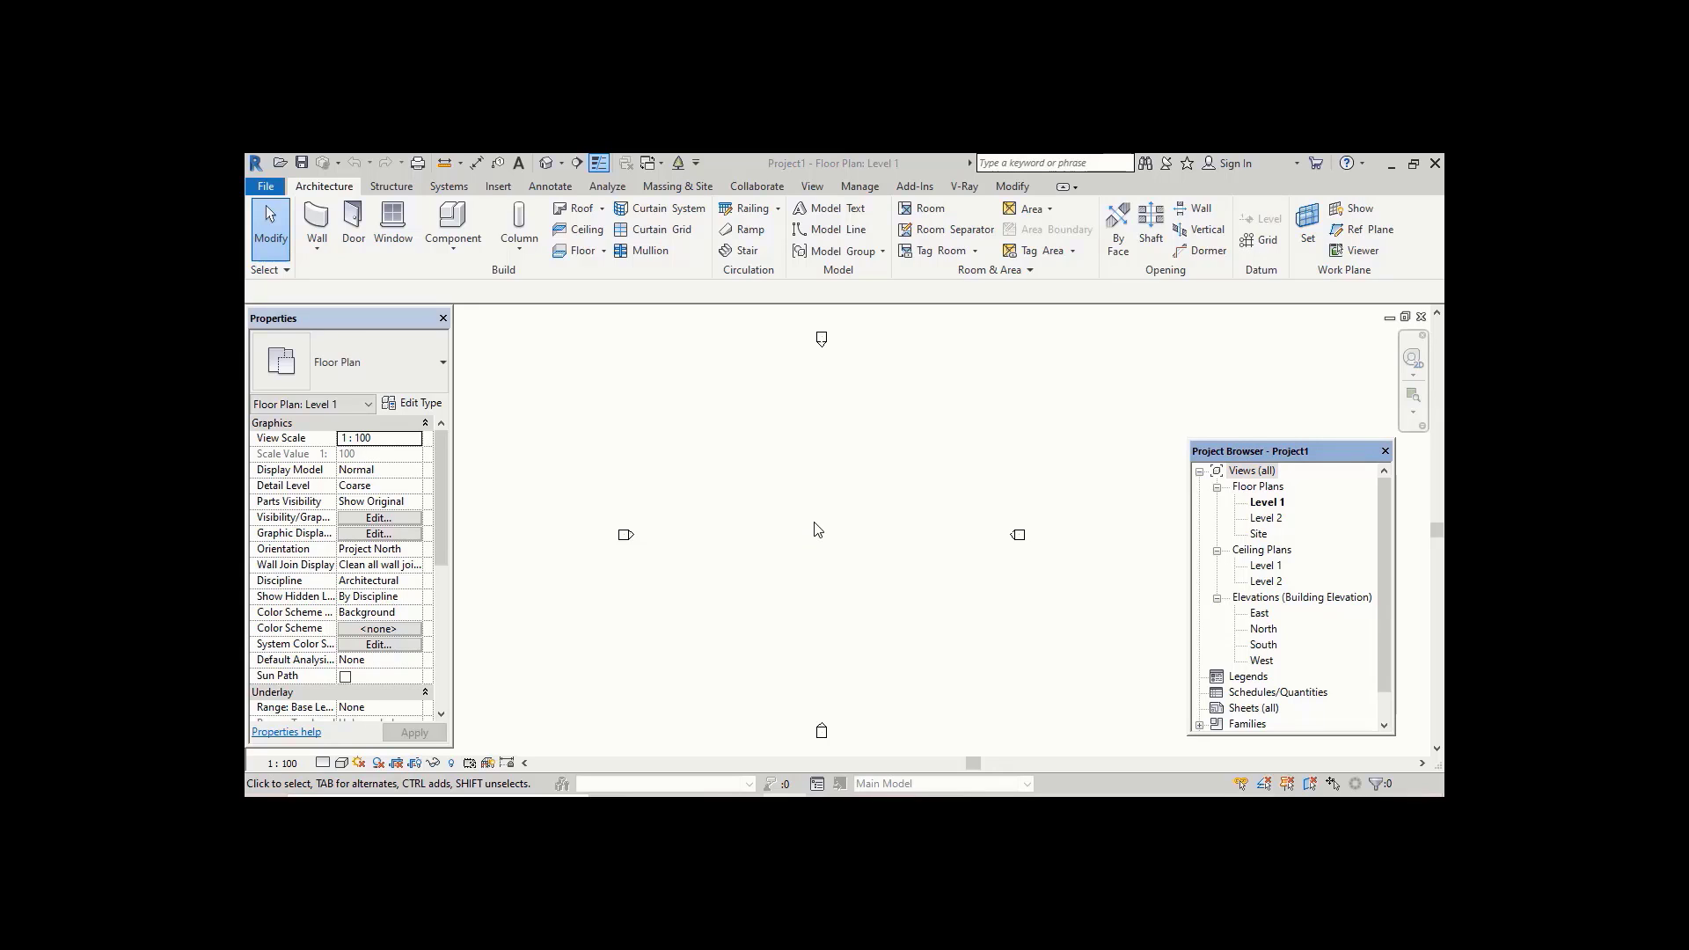
Step: Set the project's length units to feet and fractional inches in Project Units
{"action": "left_click", "coordinate": [859, 186]}
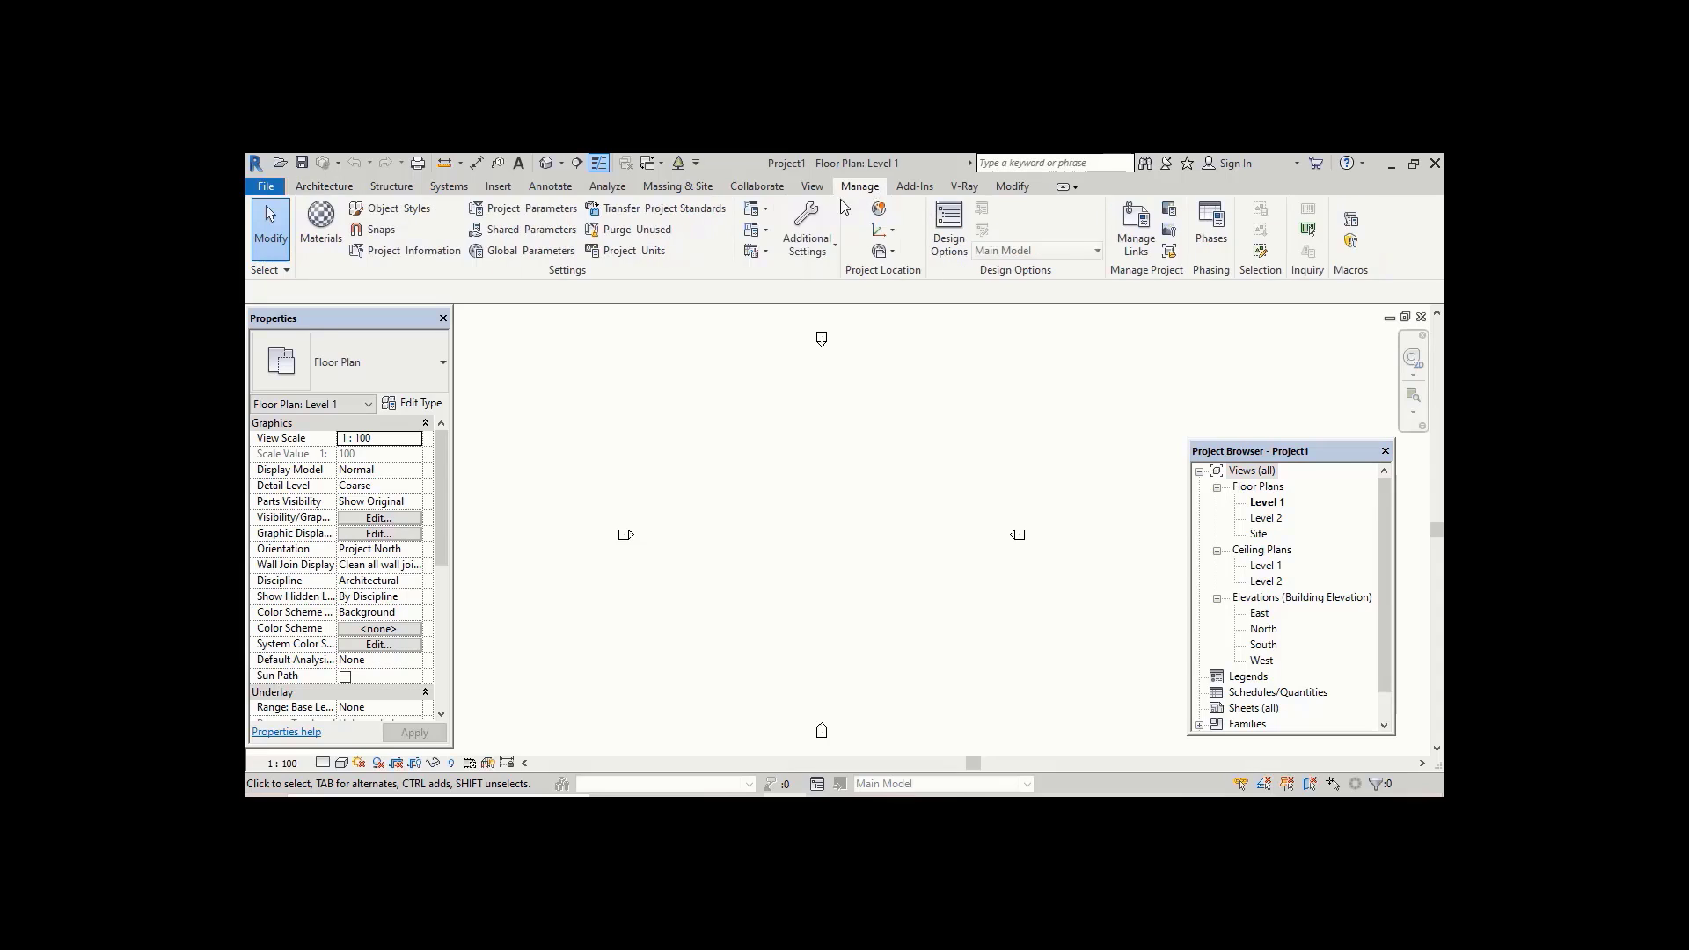
{"action": "left_click", "coordinate": [626, 250]}
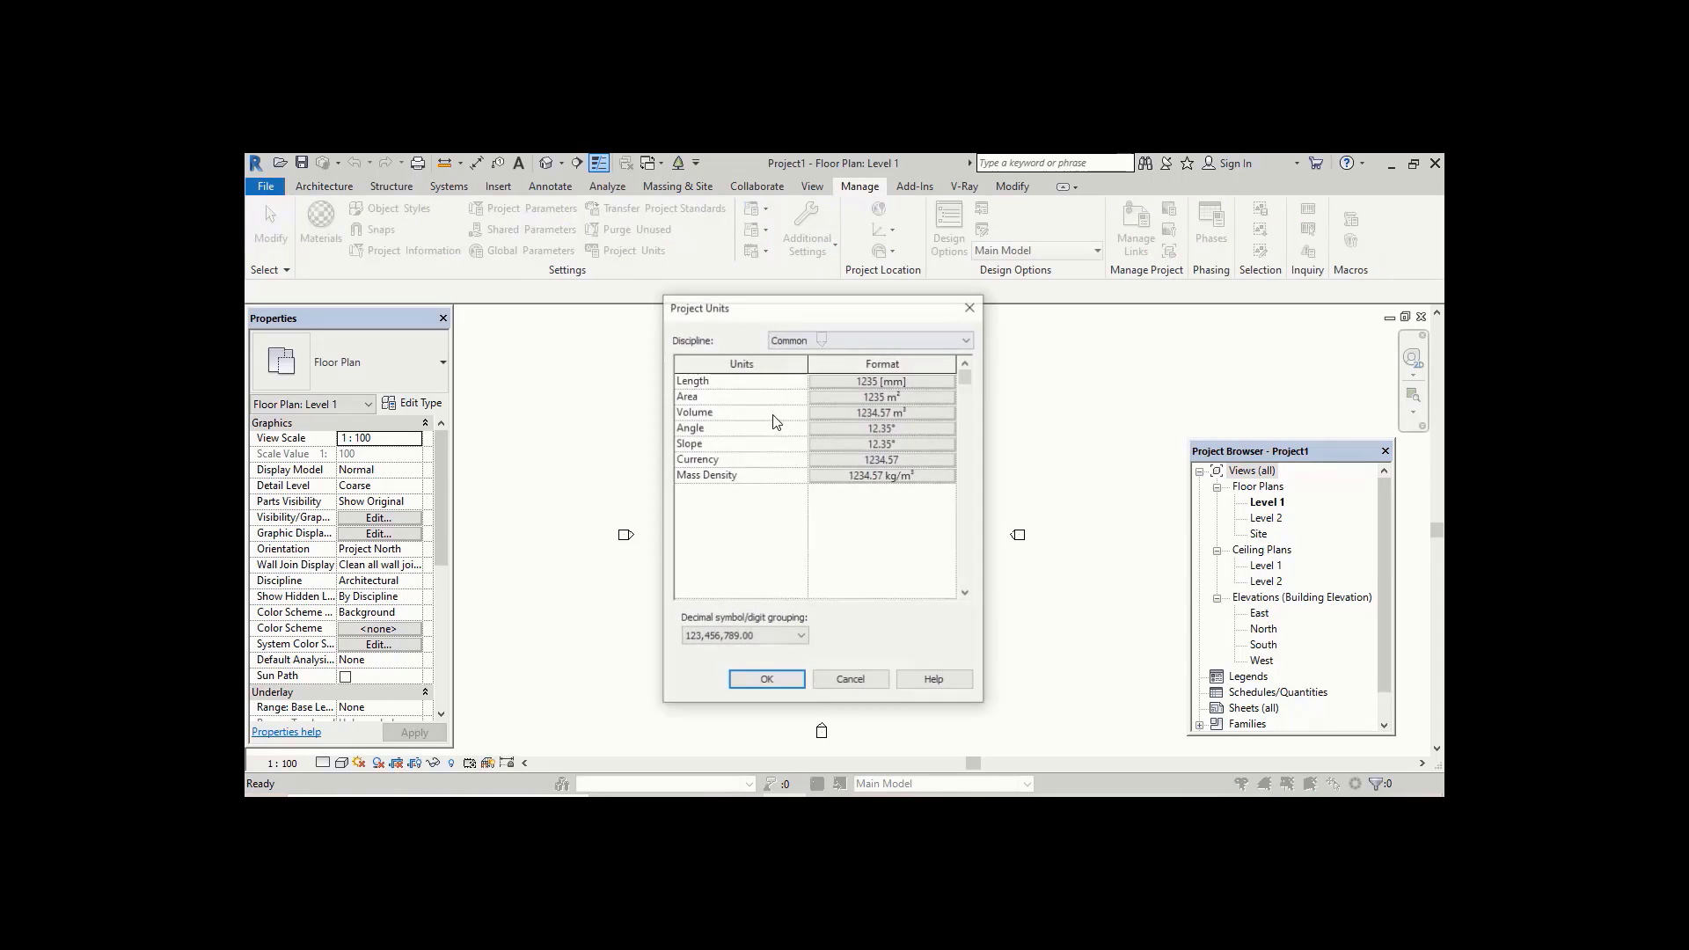
{"action": "left_click", "coordinate": [894, 380]}
{"action": "left_click", "coordinate": [888, 413]}
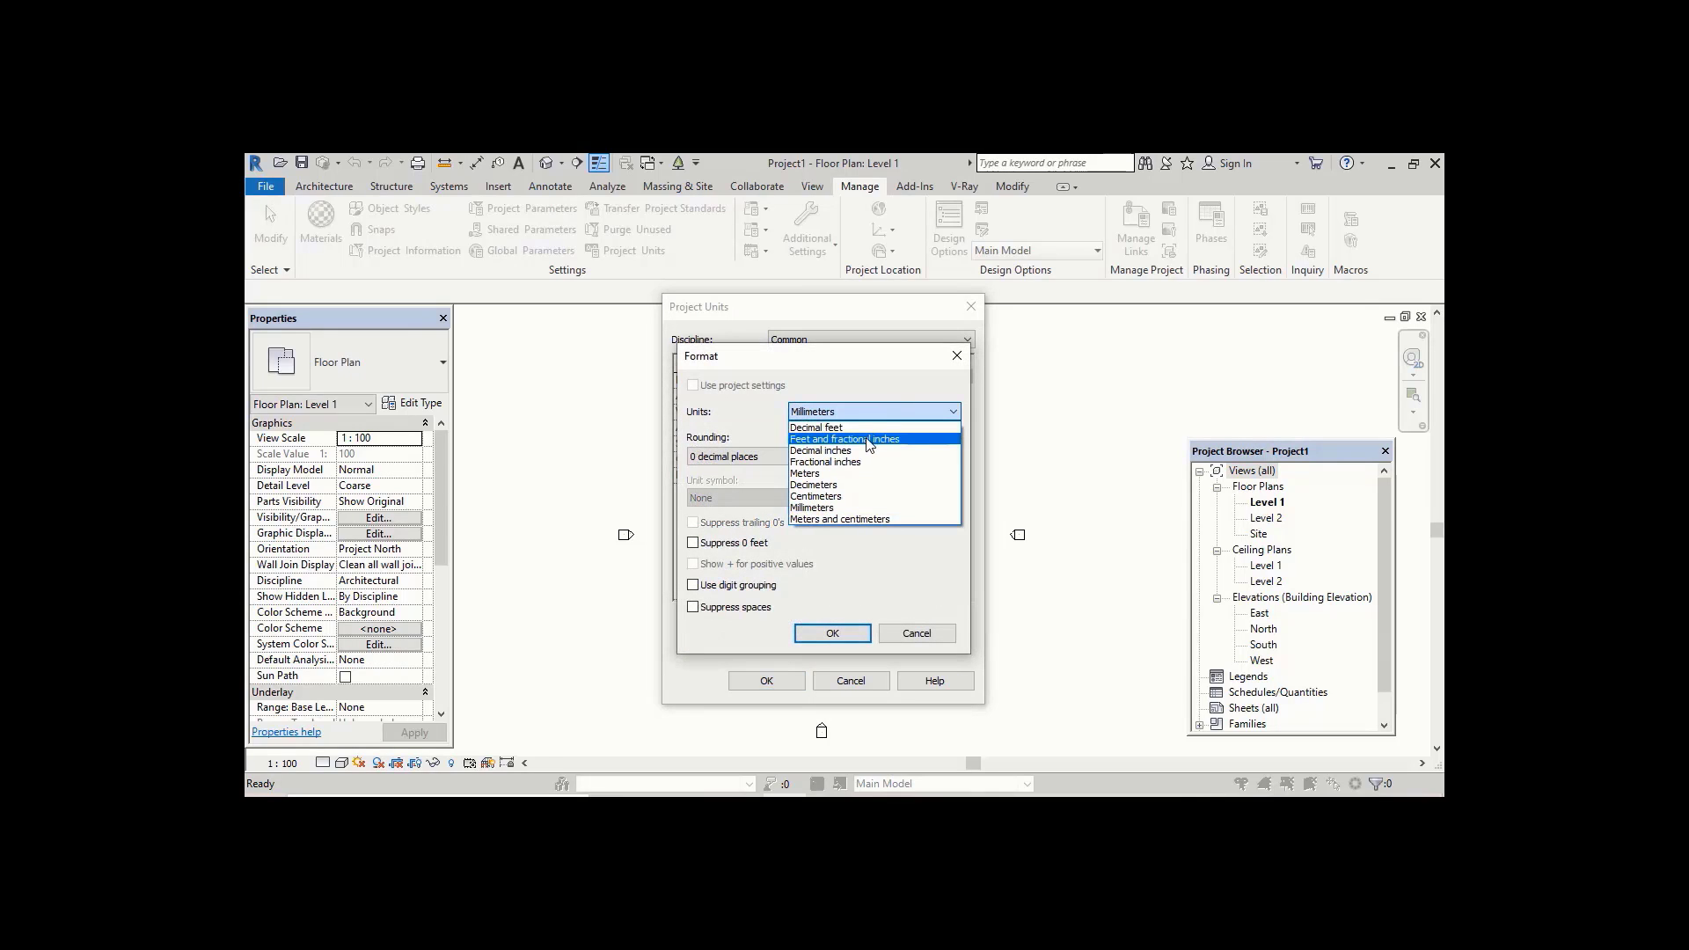
{"action": "left_click", "coordinate": [869, 440]}
{"action": "left_click", "coordinate": [832, 634]}
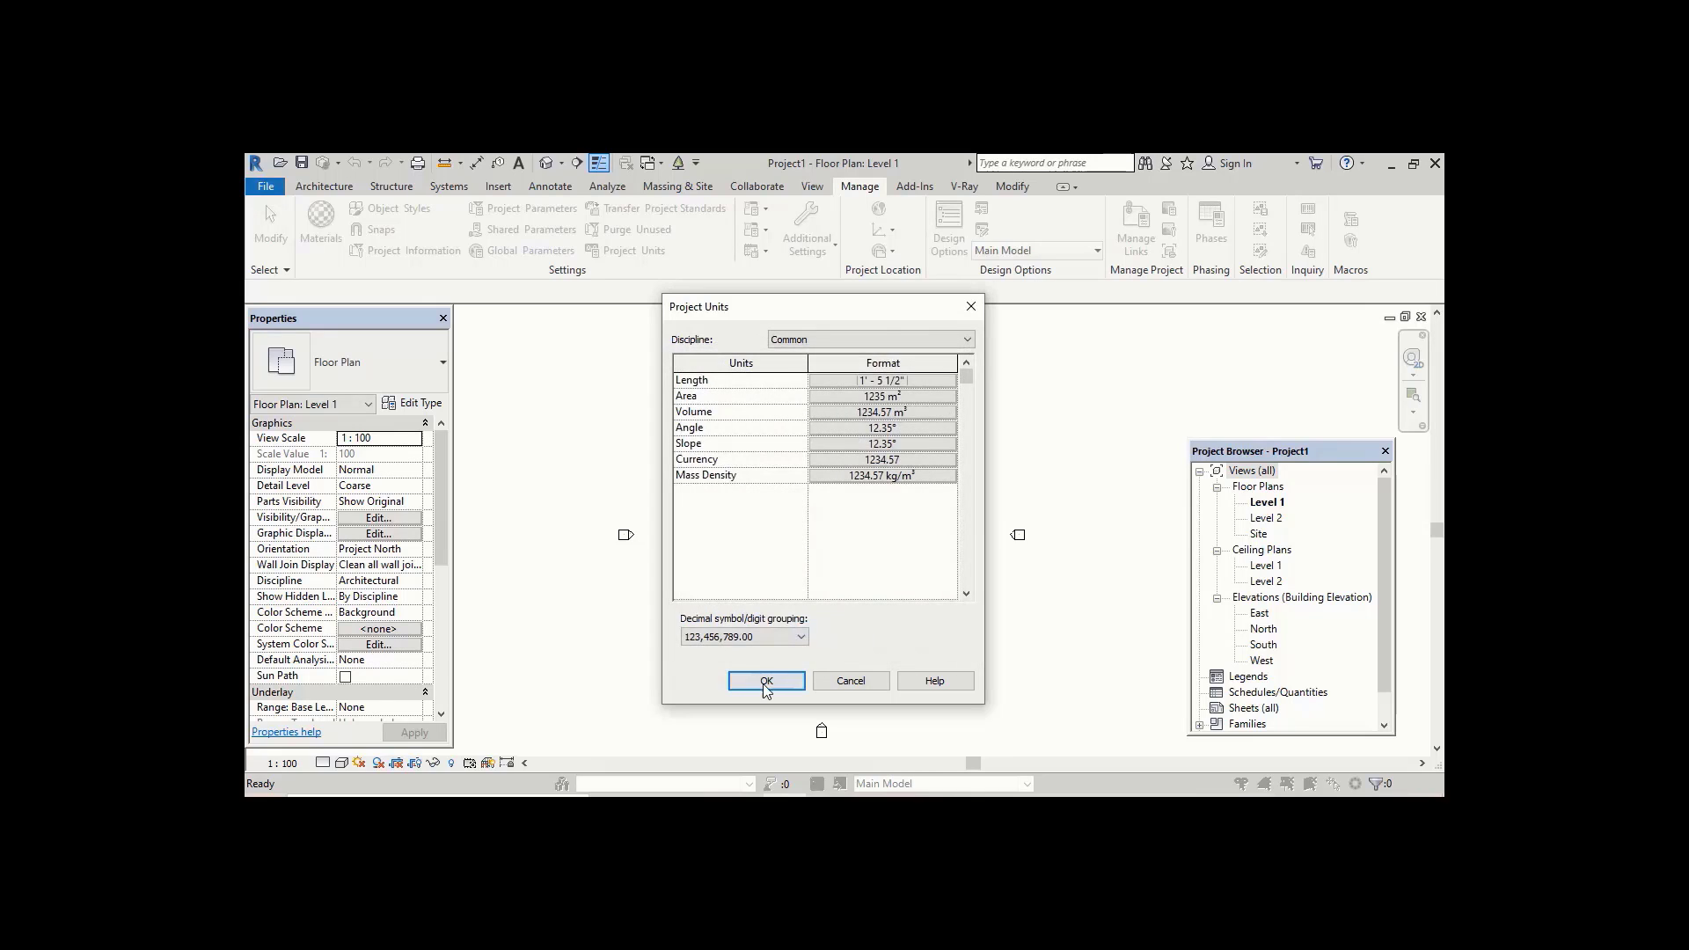
{"action": "left_click", "coordinate": [766, 681]}
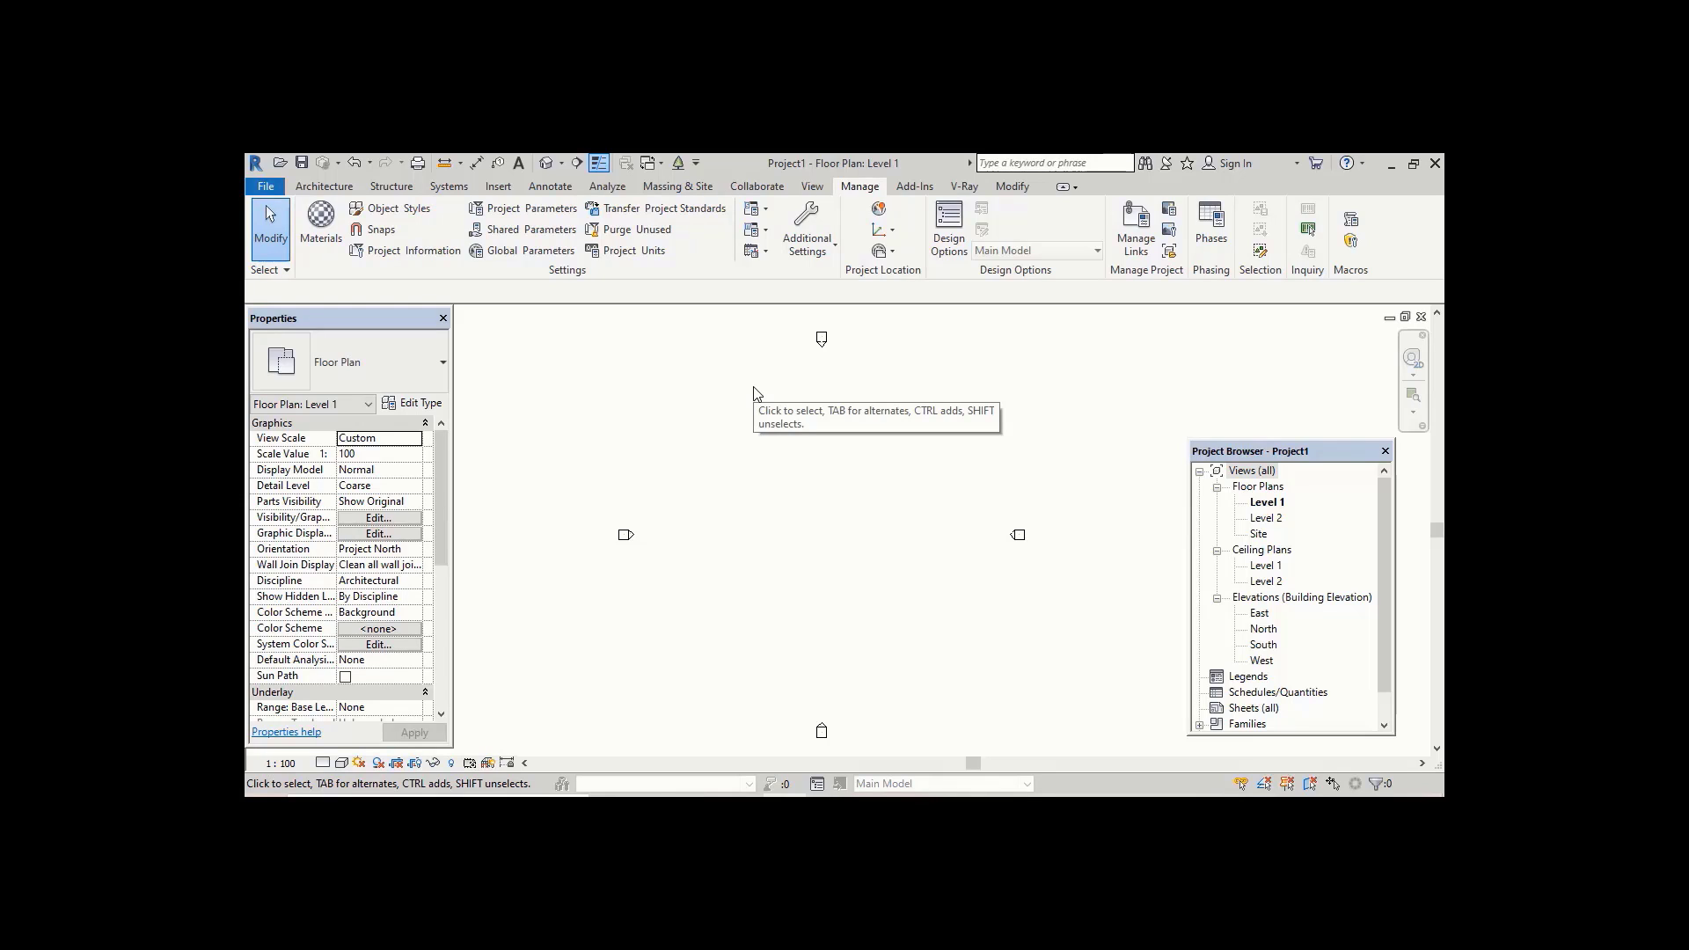
Step: Open the Project Units dialog again and close it
{"action": "key", "text": "u"}
{"action": "key", "text": "n"}
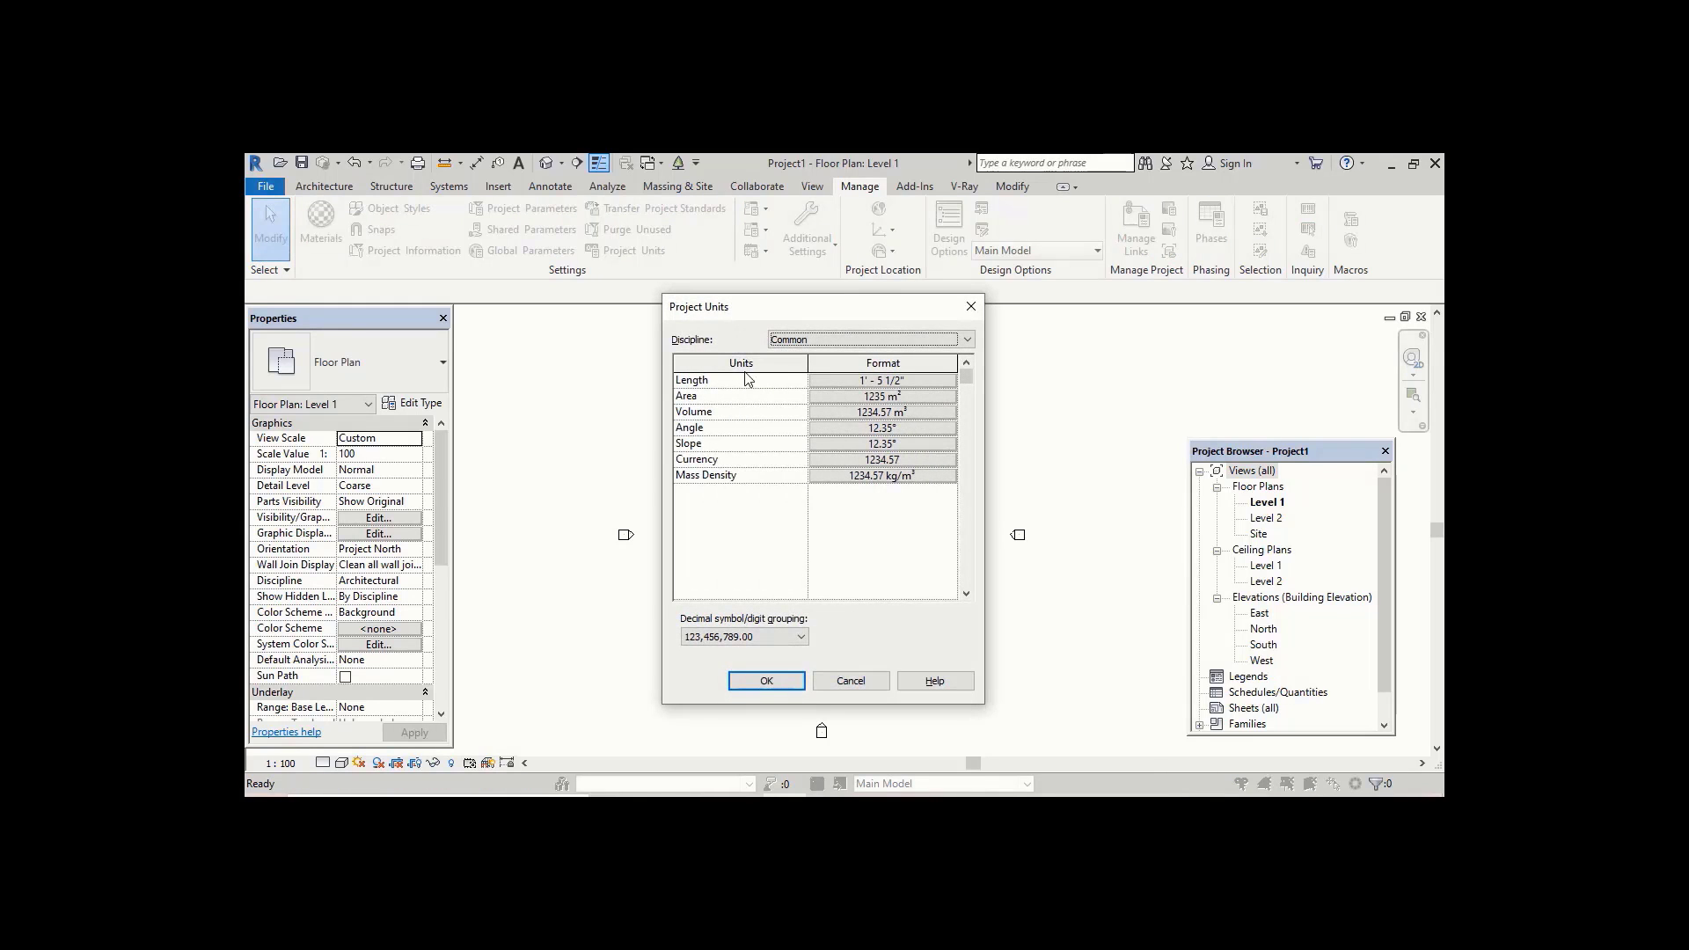
{"action": "left_click", "coordinate": [971, 307]}
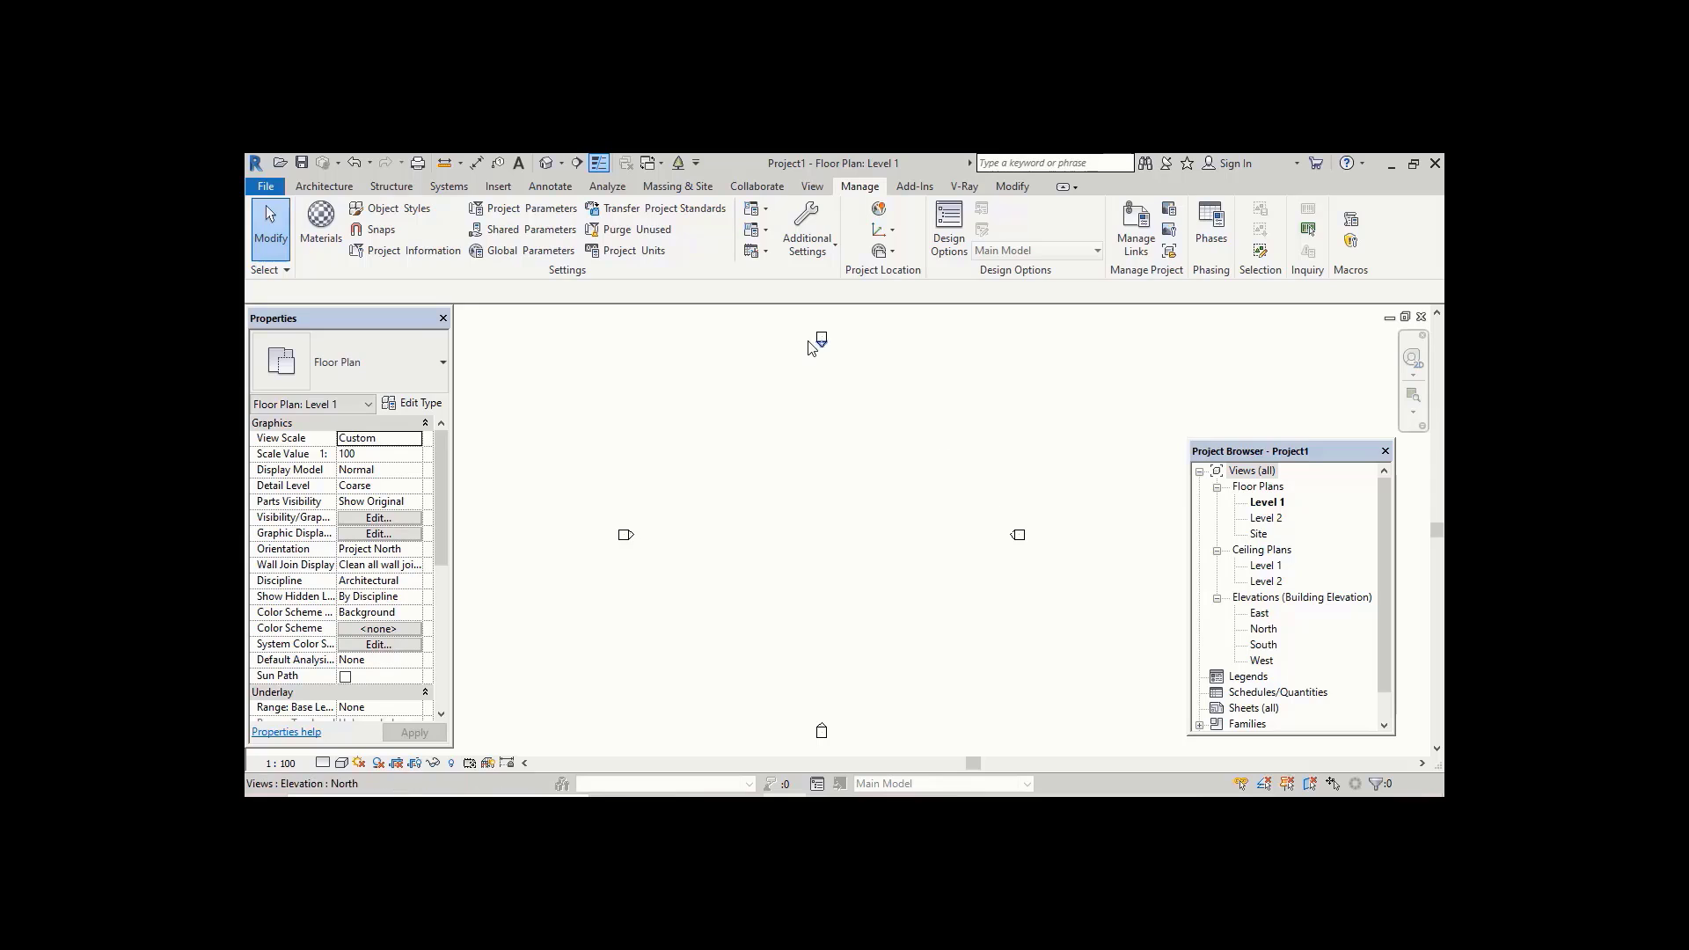
Step: Open the South elevation view and zoom in on the level heads
{"action": "double_click", "coordinate": [1263, 646]}
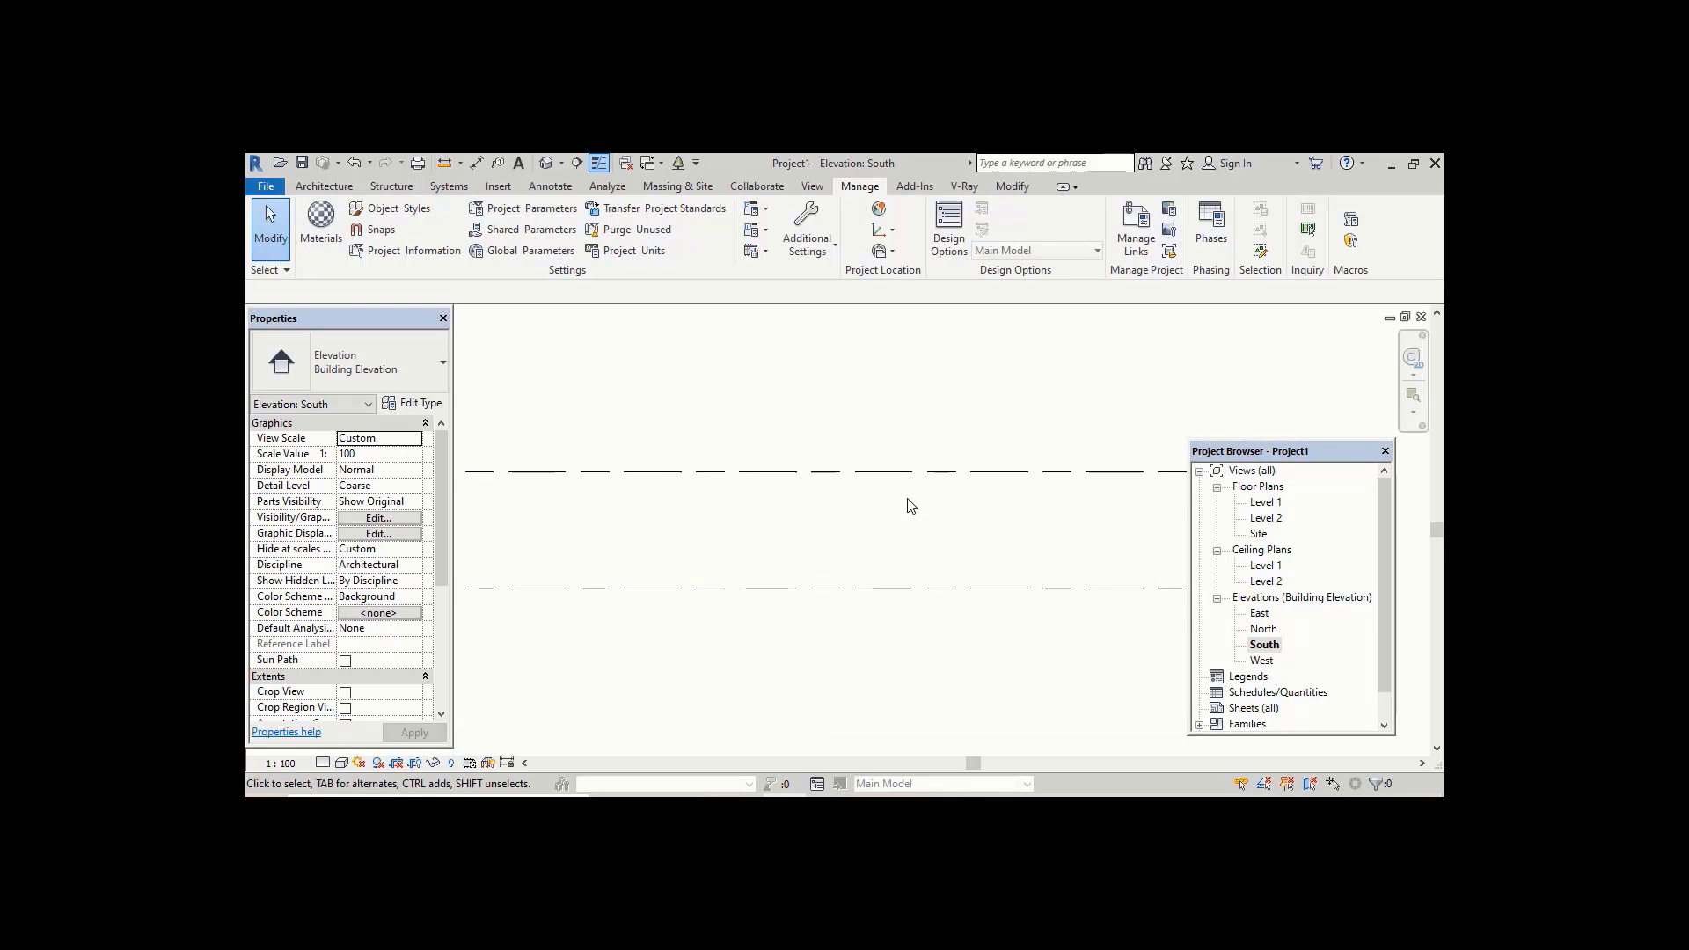
{"action": "middle_click_drag", "start_coordinate": [947, 491], "coordinate": [717, 494]}
{"action": "scroll", "coordinate": [904, 513], "scroll_direction": "up", "scroll_amount": 1}
{"action": "middle_click_drag", "start_coordinate": [904, 513], "coordinate": [850, 486]}
{"action": "scroll", "coordinate": [864, 512], "scroll_direction": "up", "scroll_amount": 3}
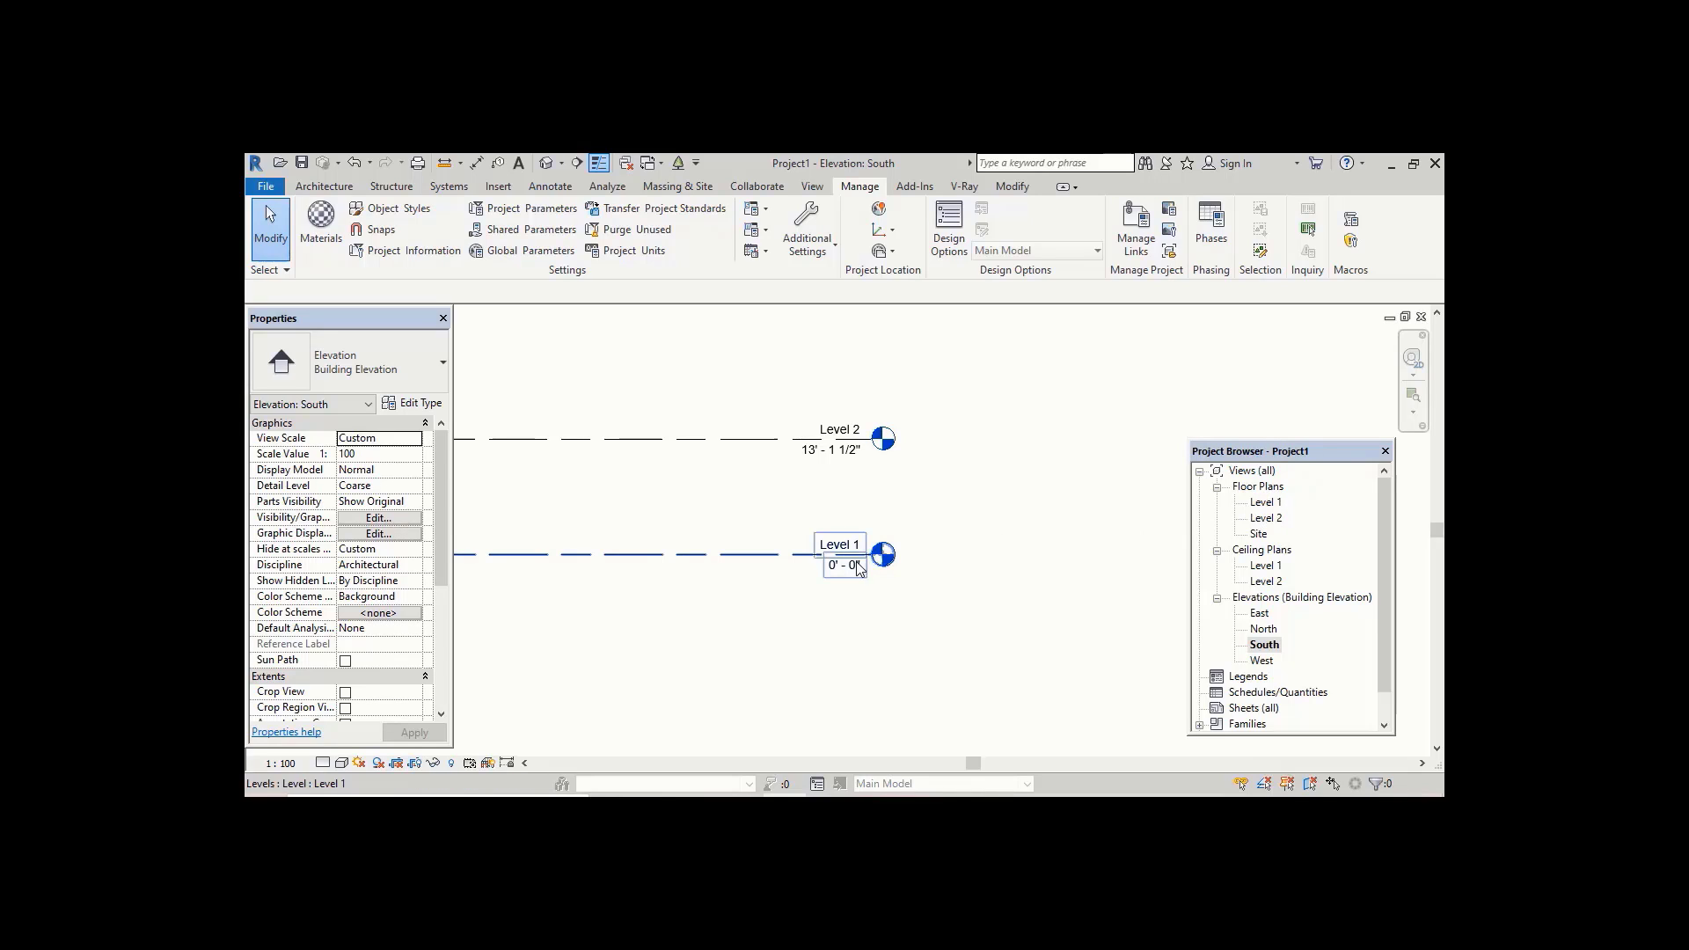
{"action": "middle_click_drag", "start_coordinate": [848, 507], "coordinate": [812, 496]}
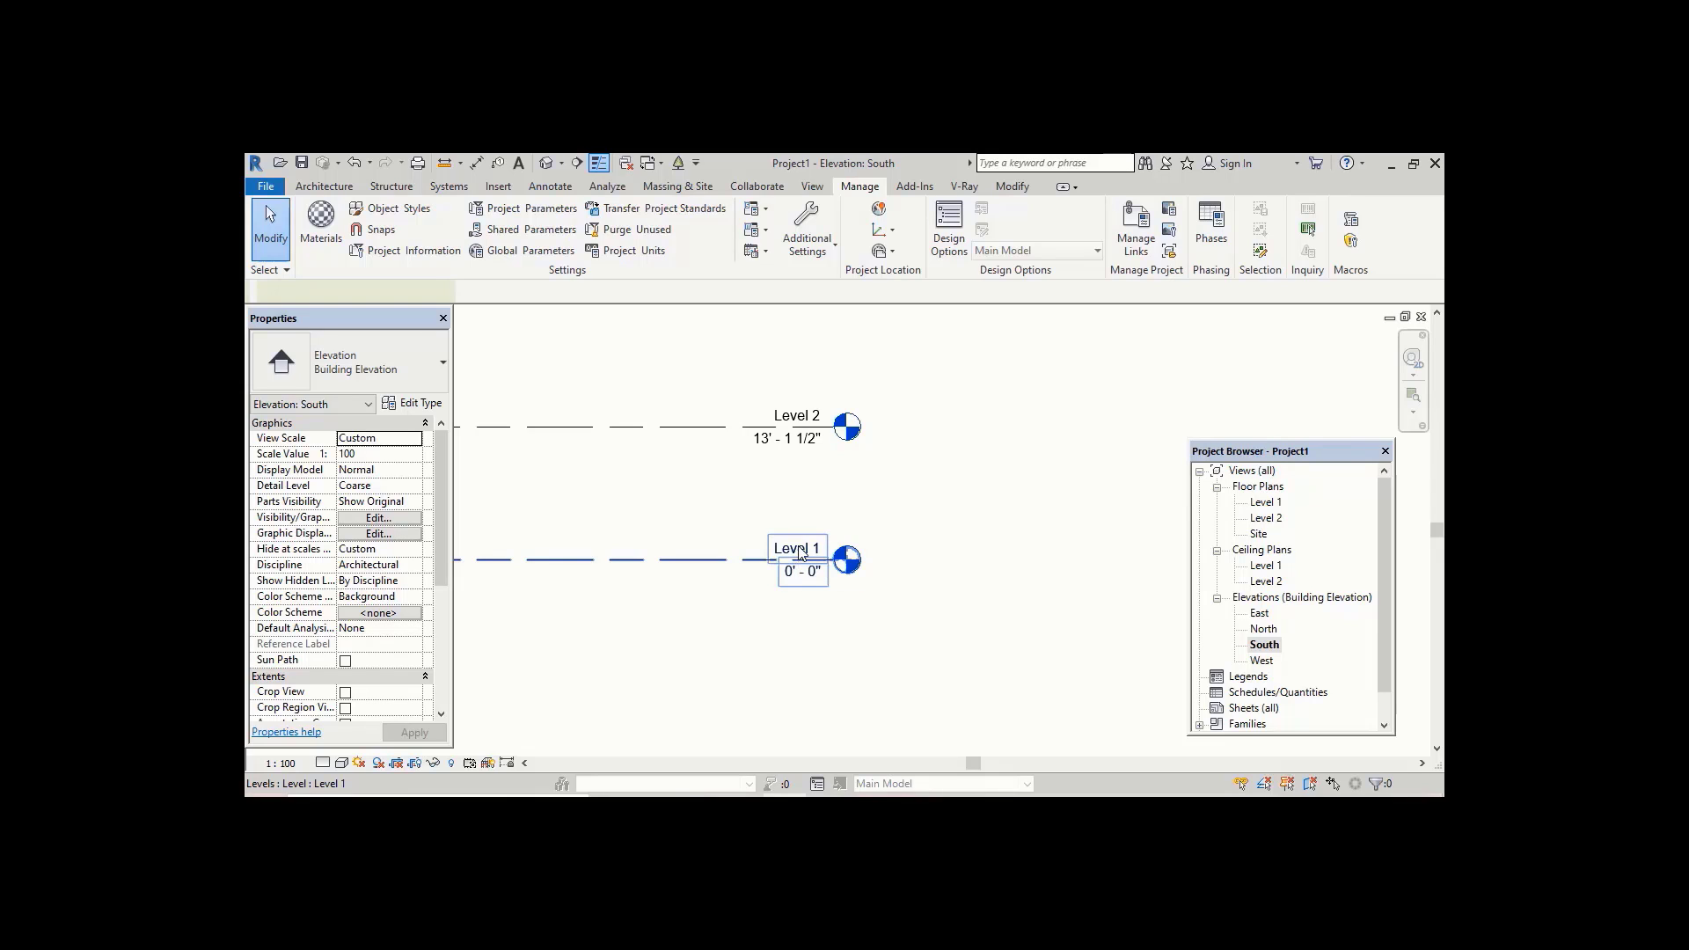
Step: Rename Level 1 to "1. Road Level"
{"action": "left_click", "coordinate": [800, 553]}
{"action": "scroll", "coordinate": [804, 552], "scroll_direction": "up", "scroll_amount": 1}
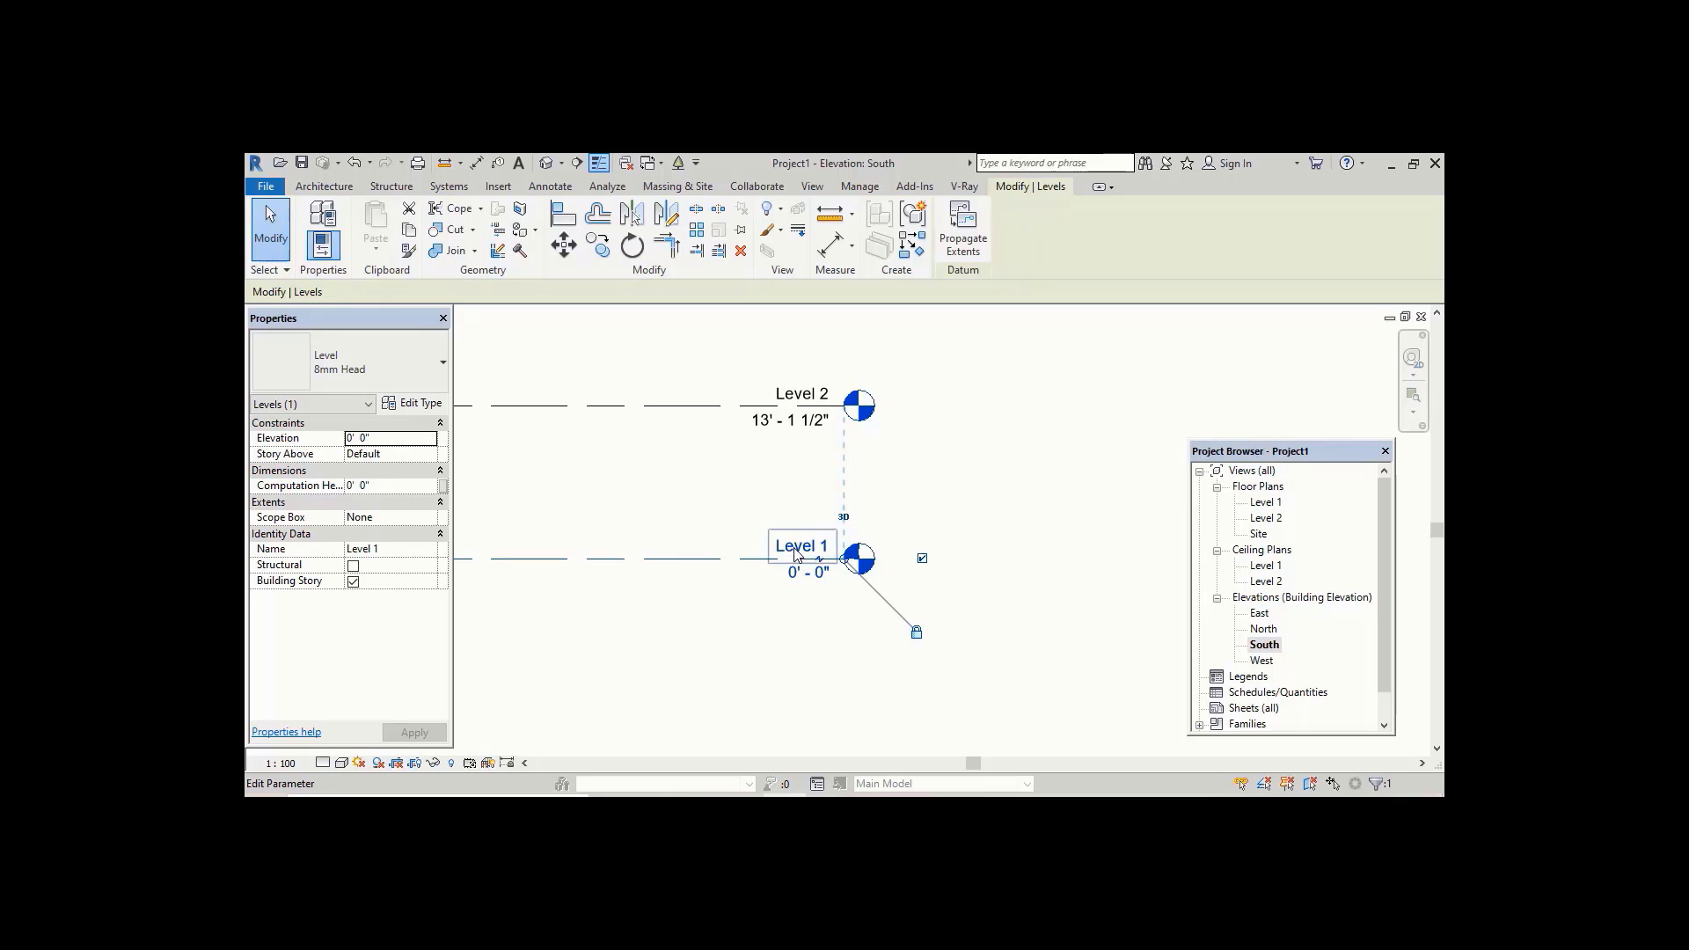
{"action": "left_click", "coordinate": [795, 547]}
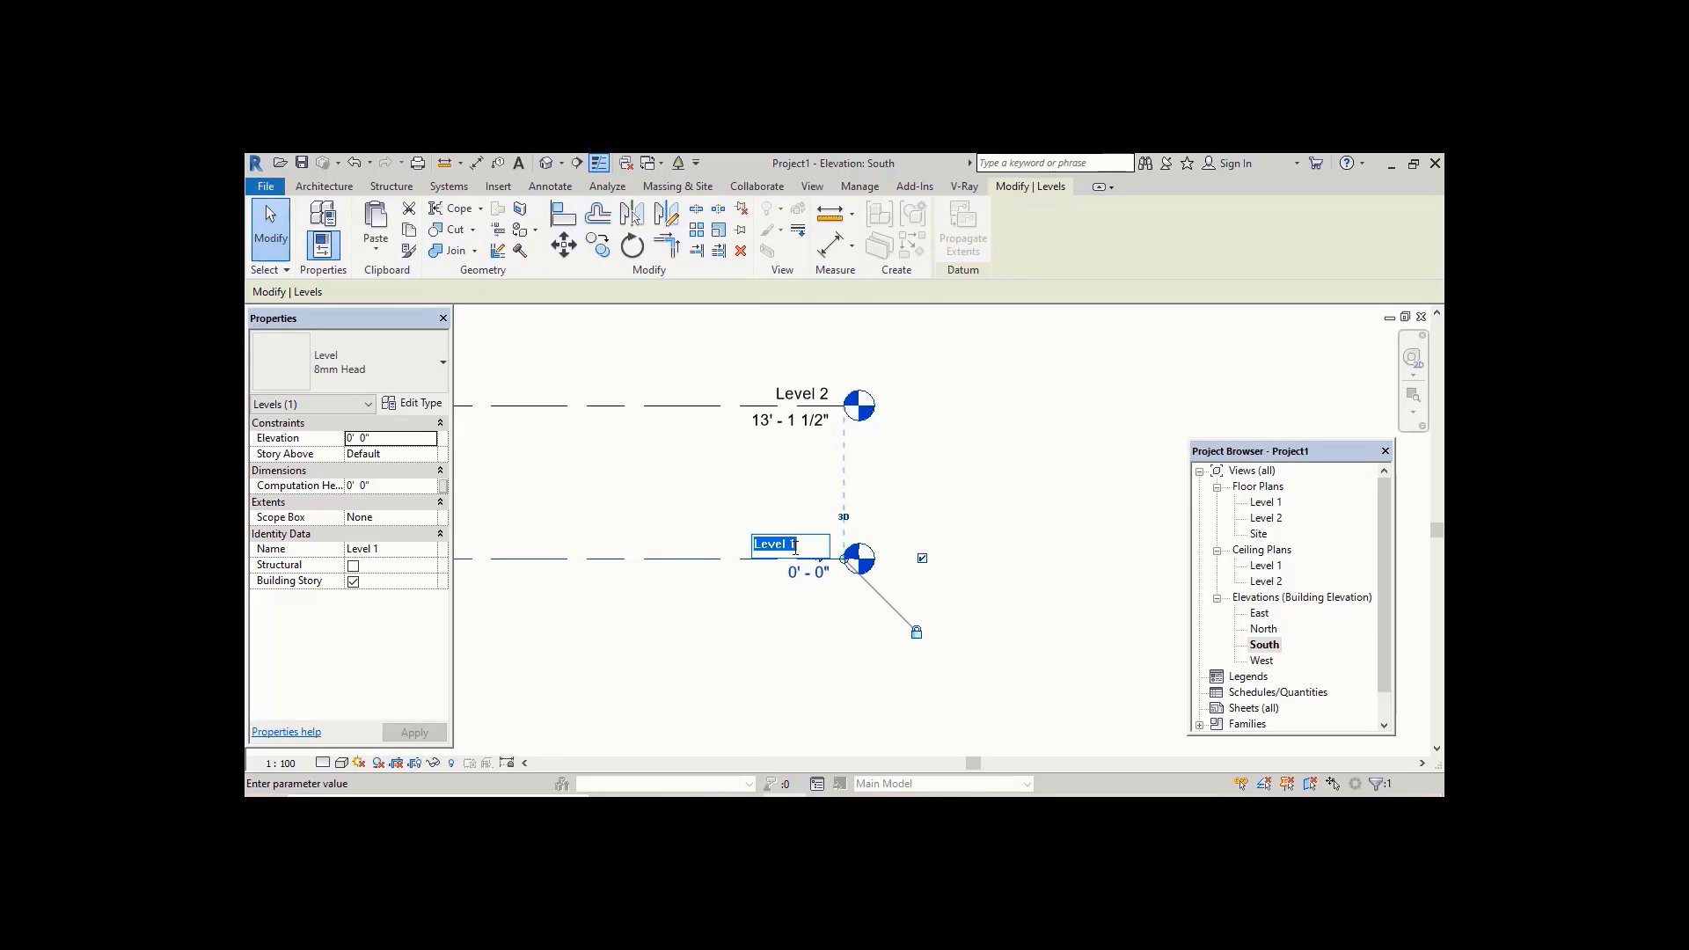
{"action": "type", "text": "1"}
{"action": "type", "text": ". Ro"}
{"action": "type", "text": "ad Level"}
{"action": "key", "text": "Return"}
{"action": "left_click", "coordinate": [881, 490]}
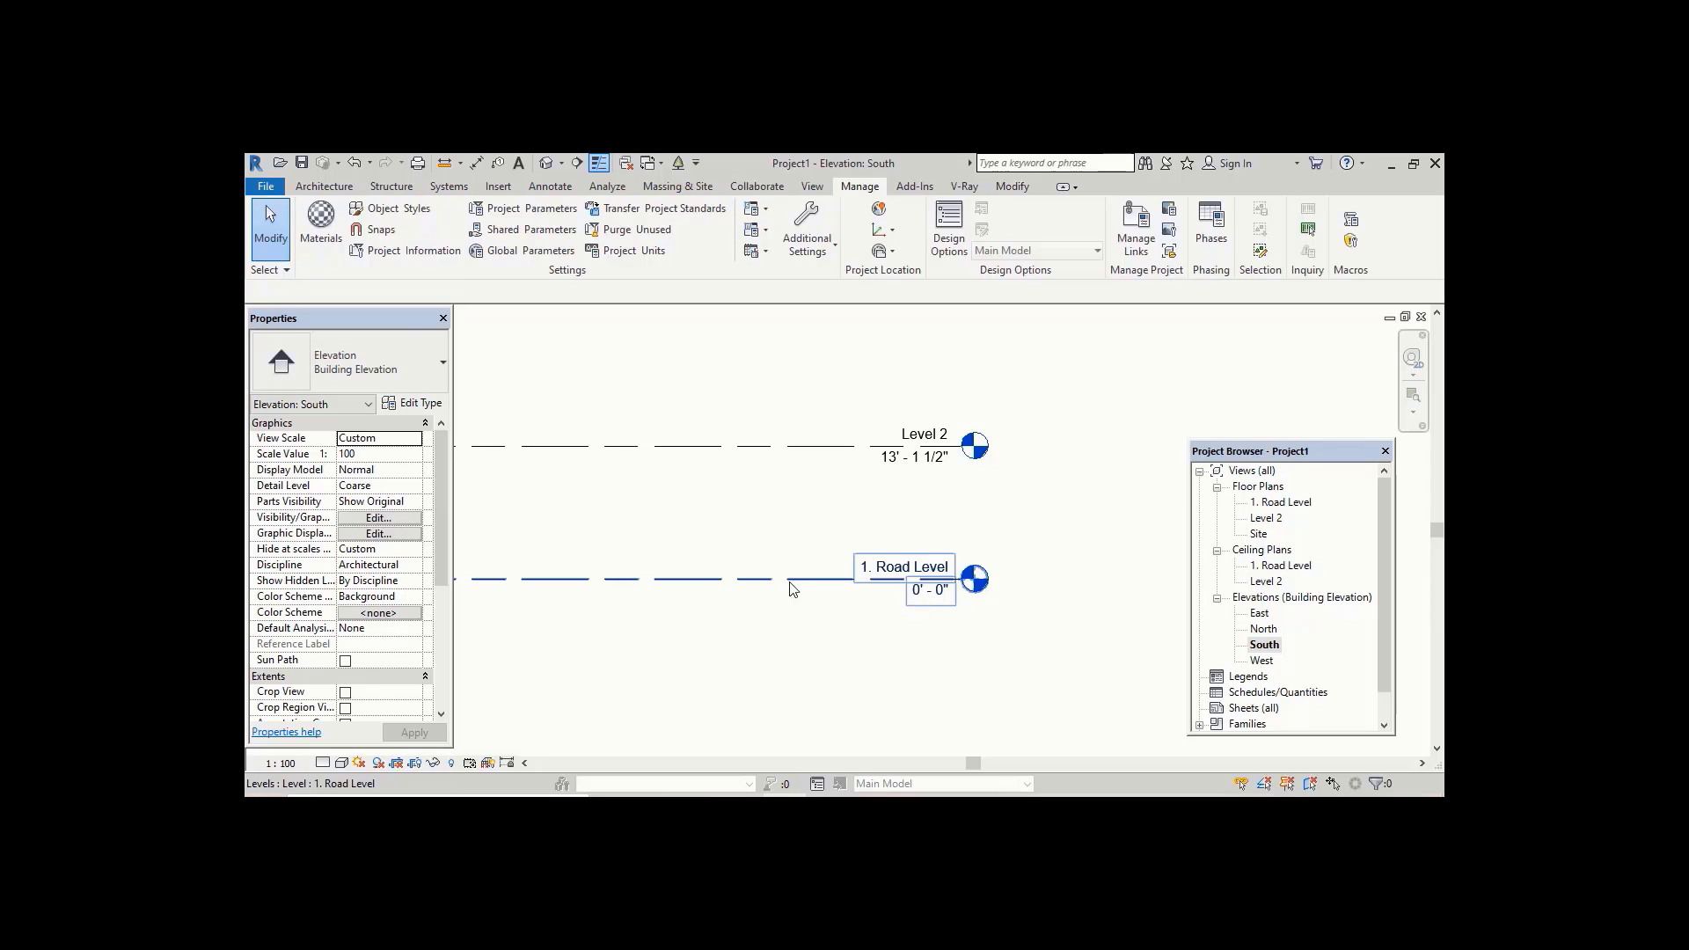
Step: Rename Level 2 to "2. GF"
{"action": "middle_click_drag", "start_coordinate": [790, 579], "coordinate": [795, 594]}
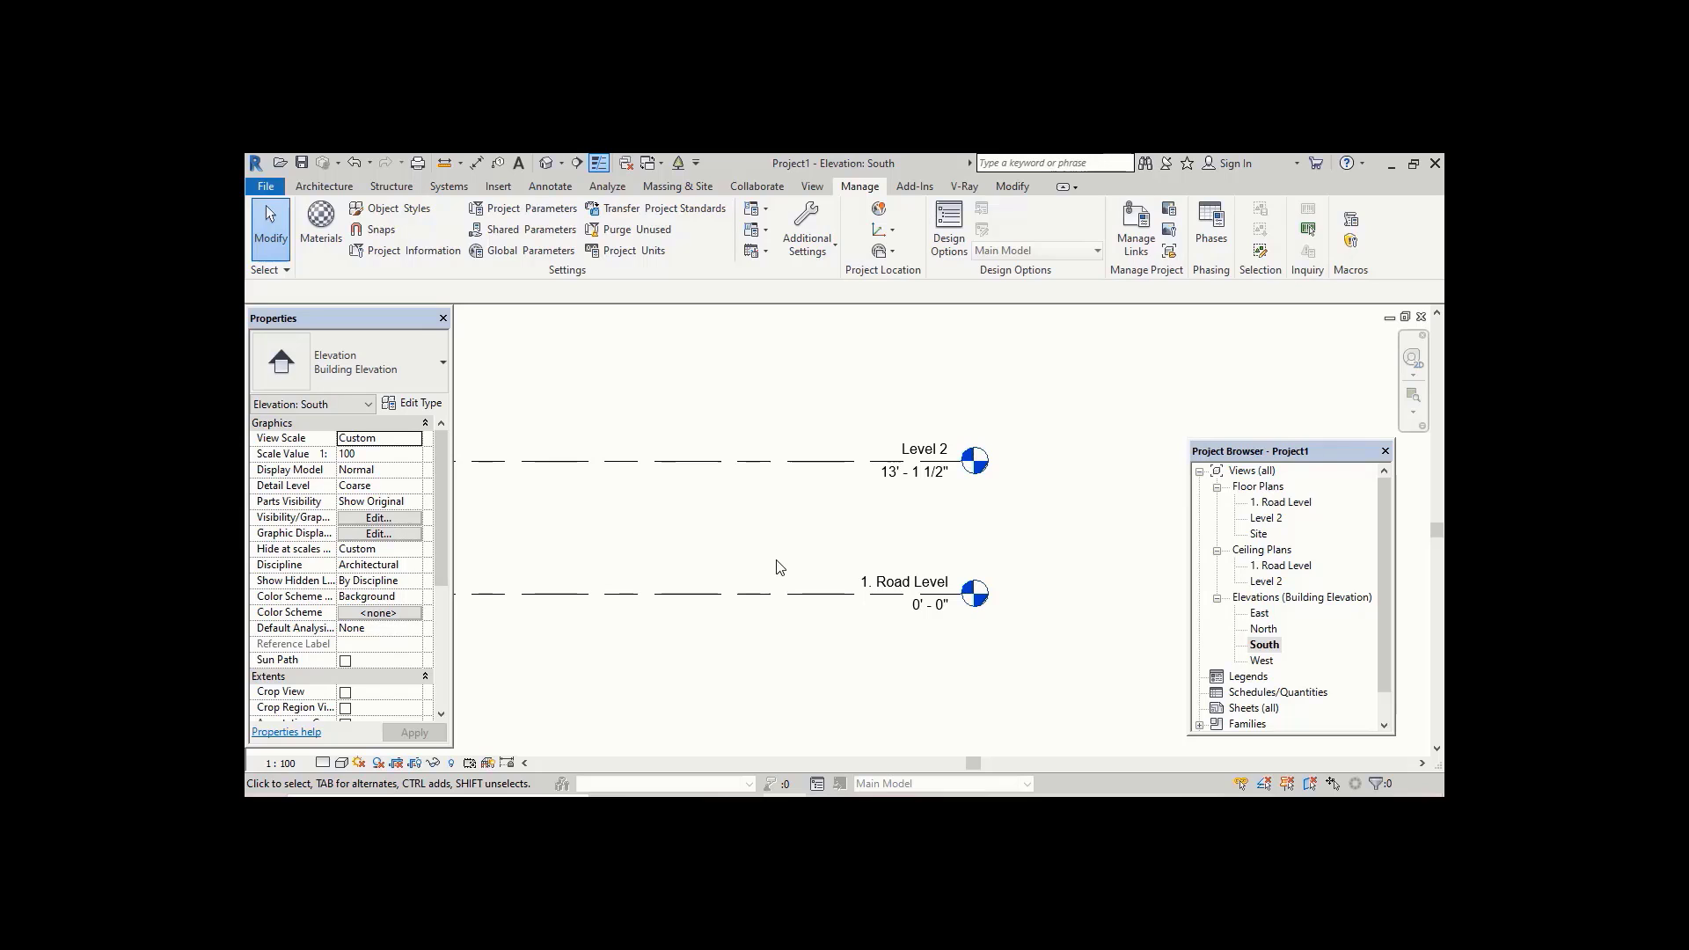
{"action": "middle_click_drag", "start_coordinate": [776, 555], "coordinate": [762, 558]}
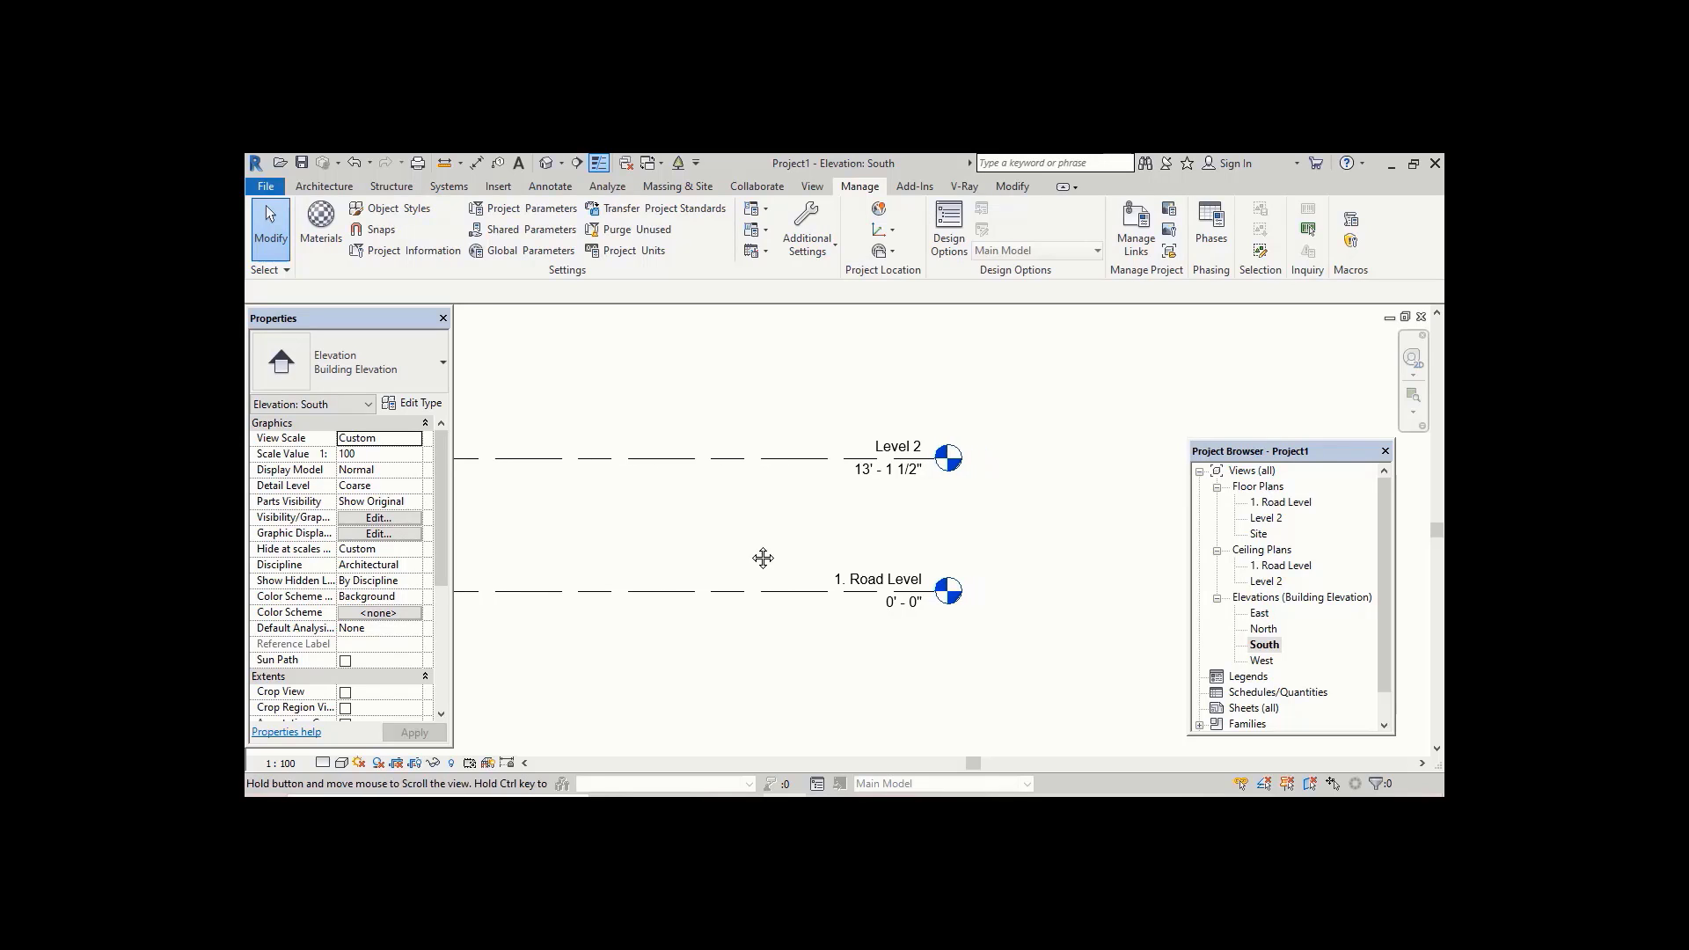
{"action": "left_click", "coordinate": [904, 450]}
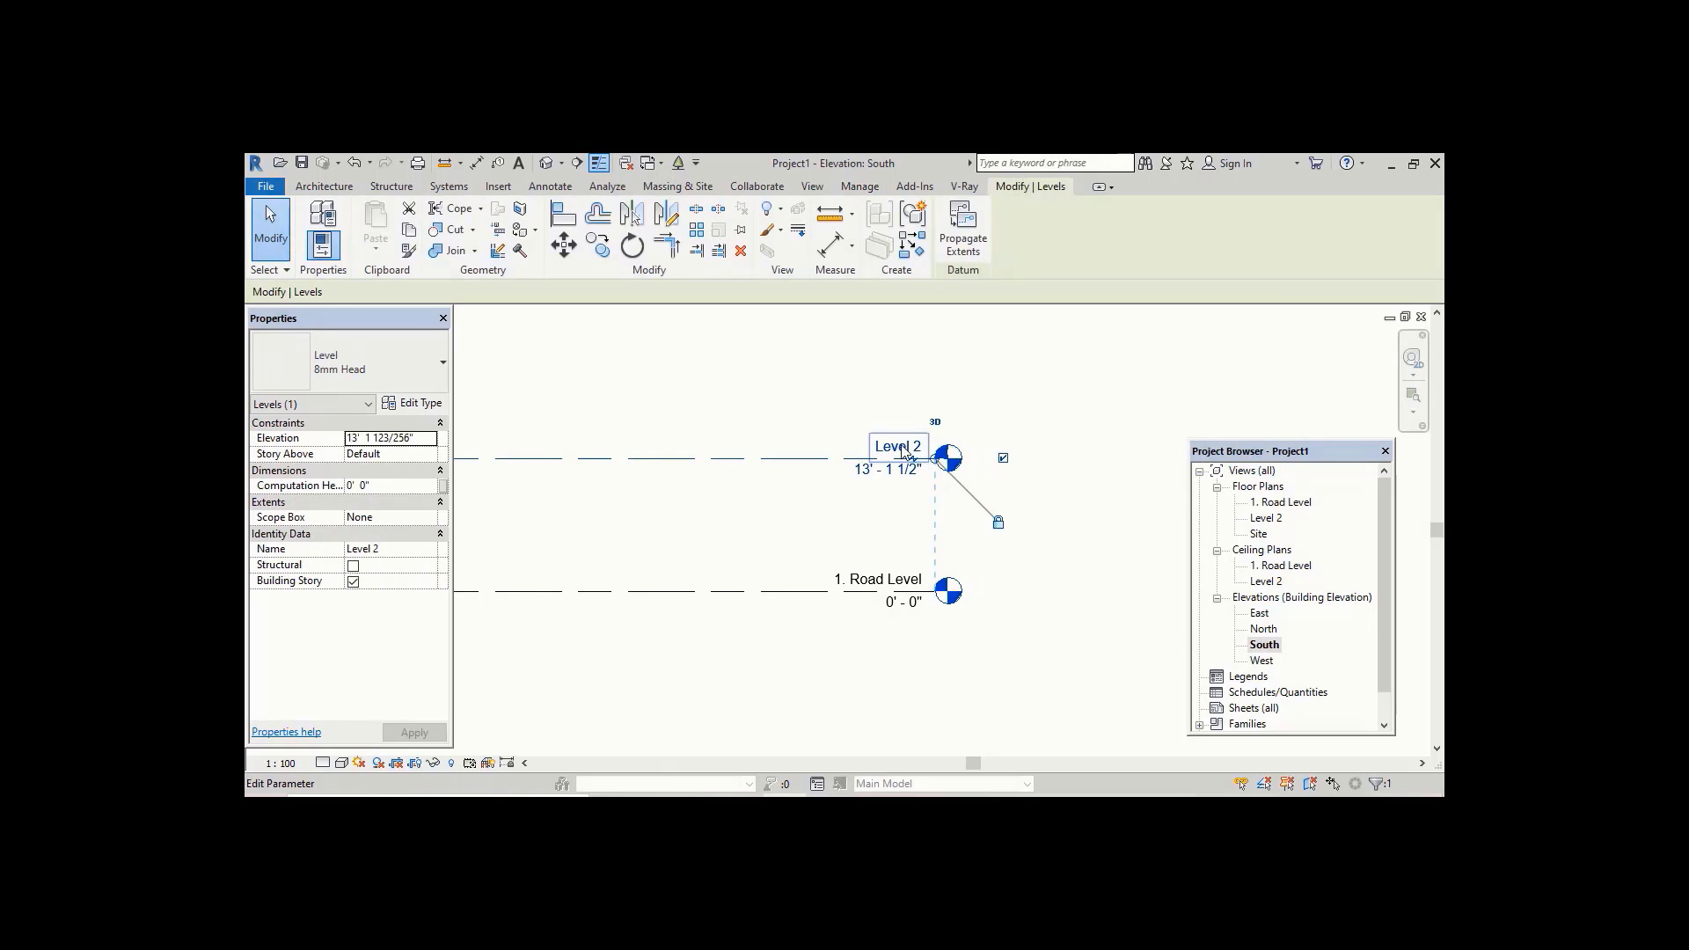
{"action": "left_click", "coordinate": [905, 450]}
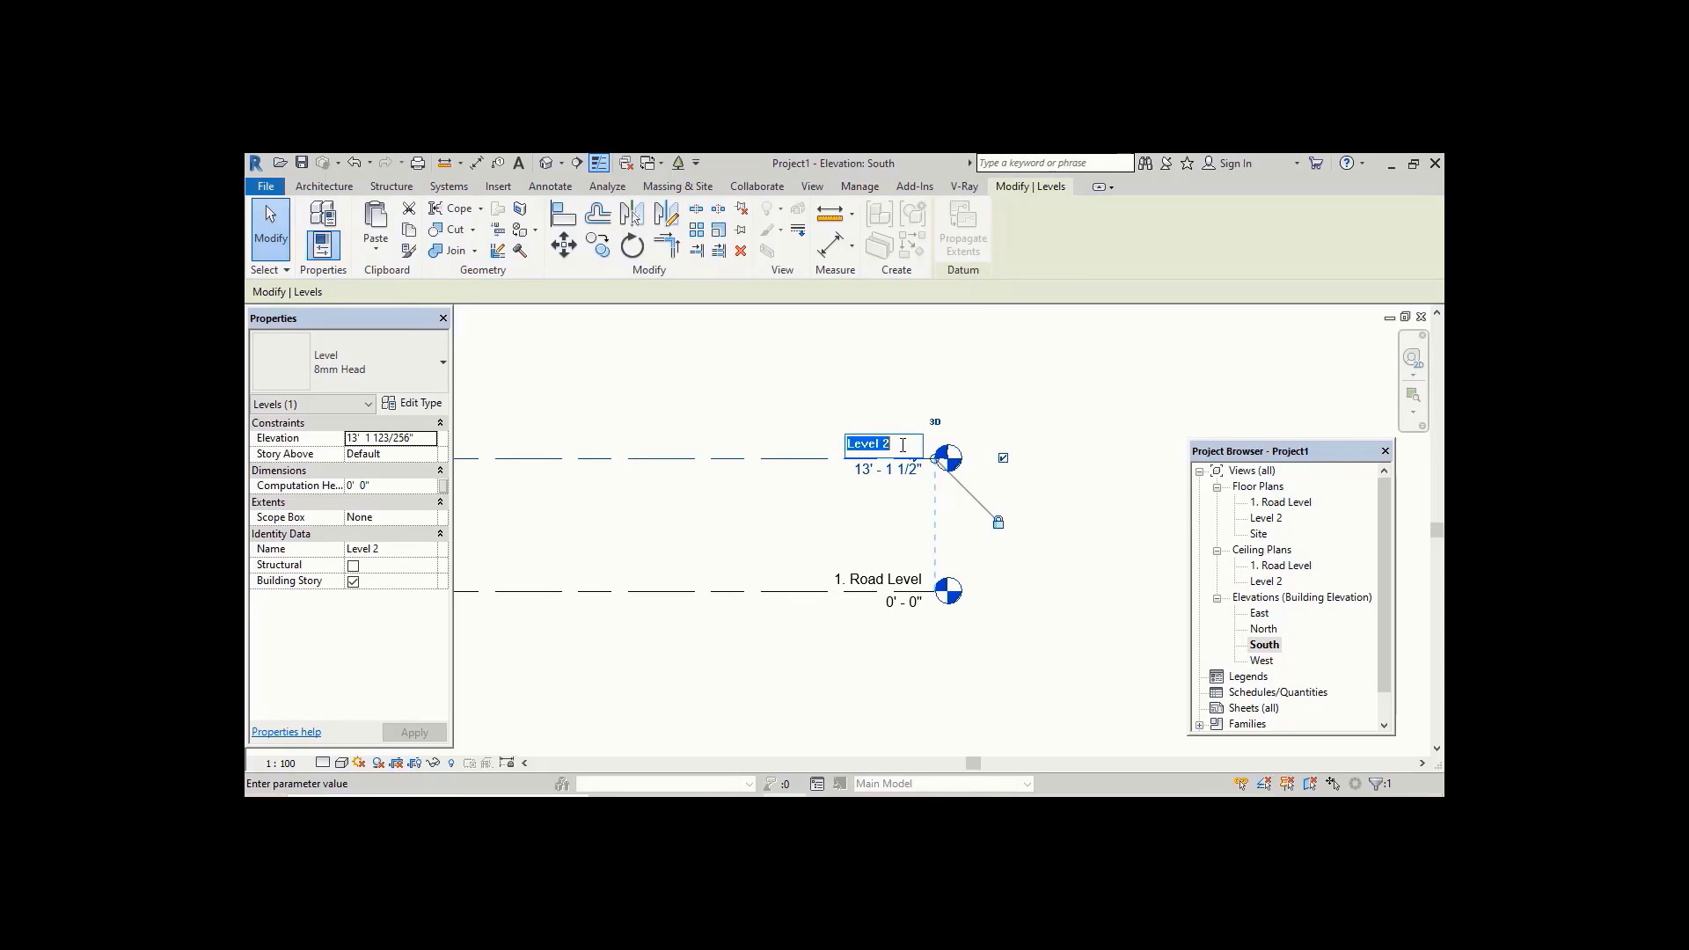
{"action": "type", "text": "G"}
{"action": "key", "text": "BackSpace"}
{"action": "key", "text": "BackSpace"}
{"action": "type", "text": "2. GF"}
{"action": "key", "text": "Return"}
Step: Set the 2. GF level's elevation to 2' 0"
{"action": "left_click", "coordinate": [886, 495]}
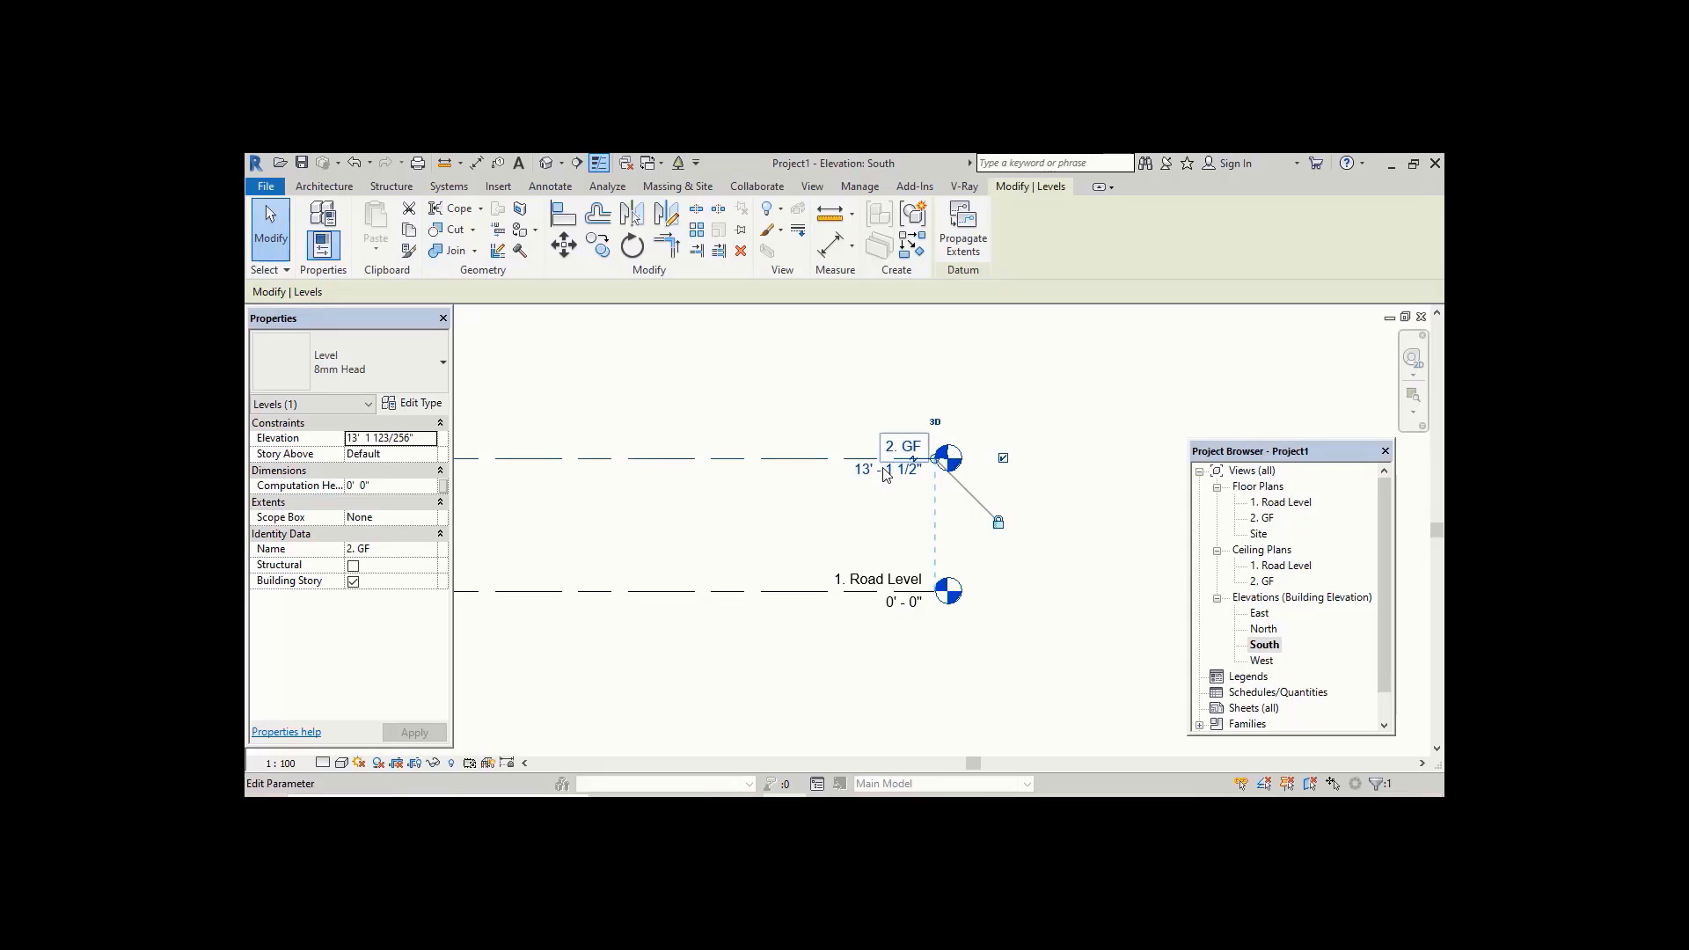
{"action": "left_click", "coordinate": [885, 468]}
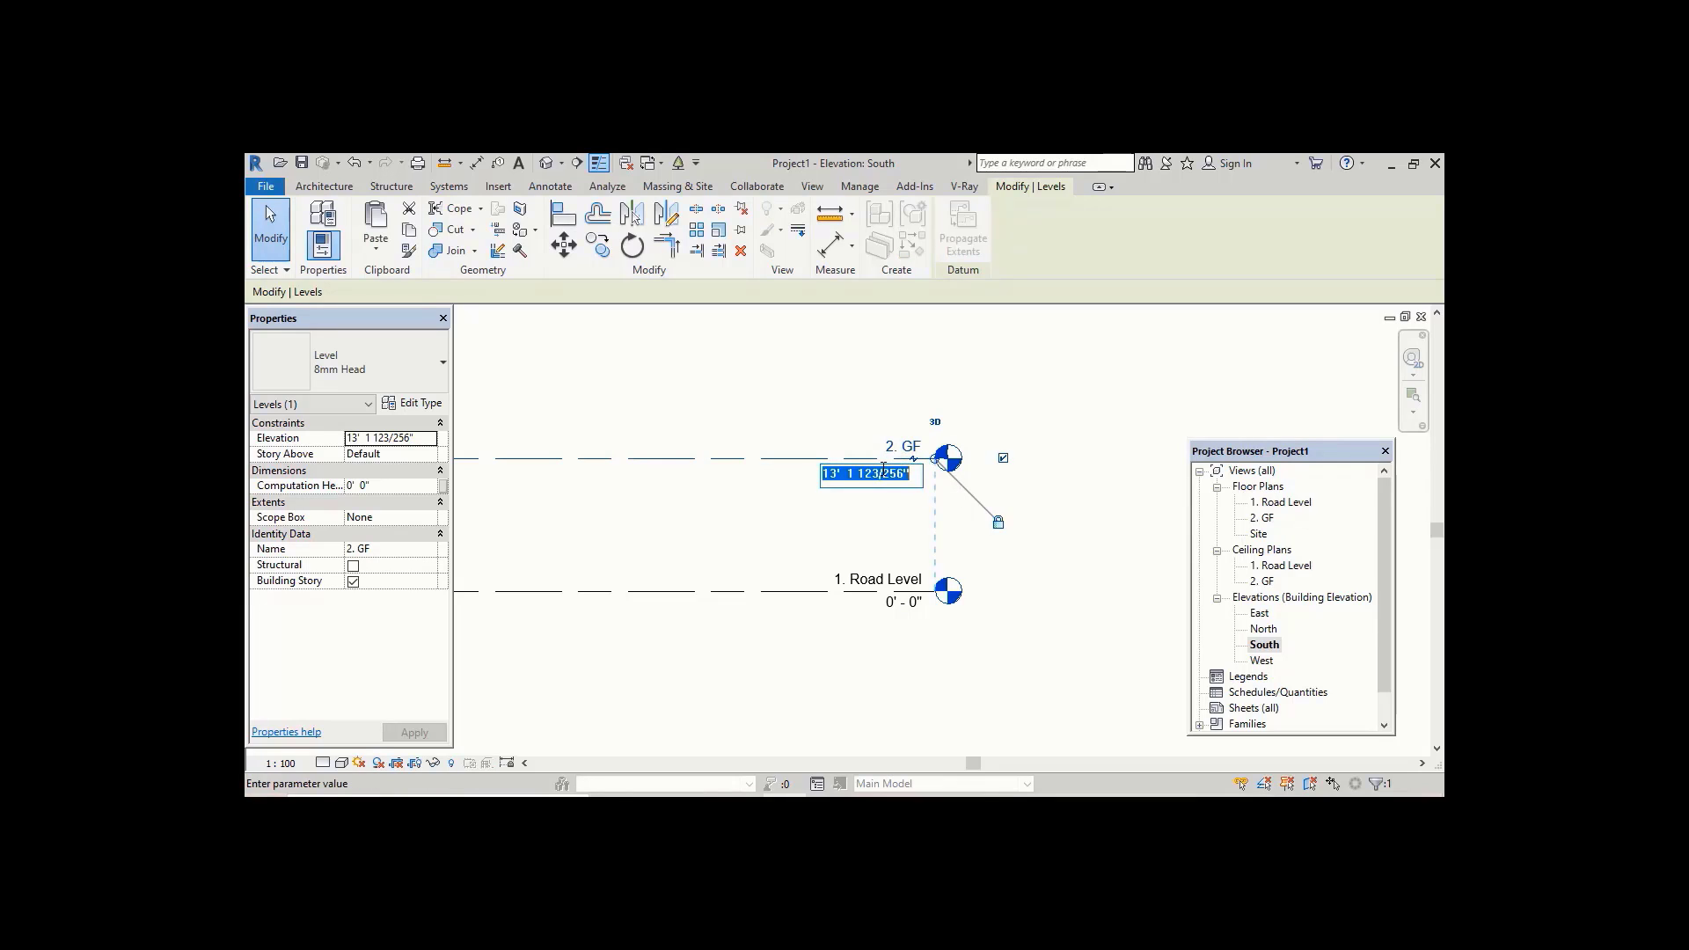
{"action": "type", "text": "2'"}
{"action": "key", "text": "Return"}
Step: Add an elbow to the Road Level line and offset its head downward away from the GF head
{"action": "scroll", "coordinate": [748, 538], "scroll_direction": "up", "scroll_amount": 2}
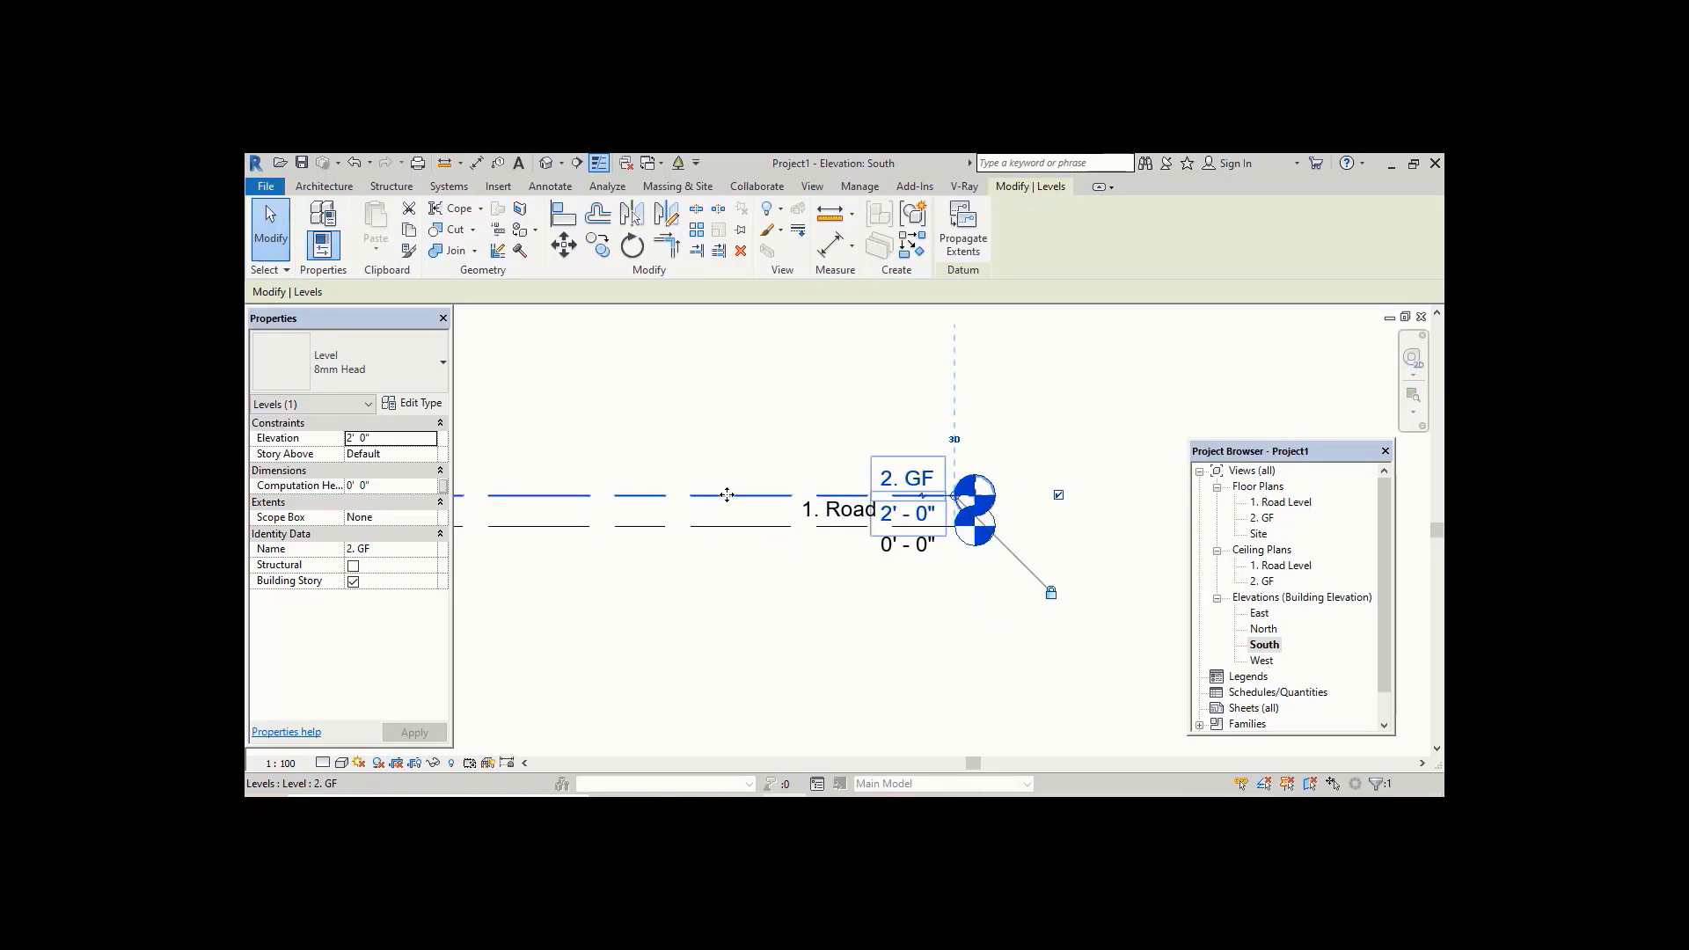
{"action": "scroll", "coordinate": [730, 497], "scroll_direction": "up", "scroll_amount": 2}
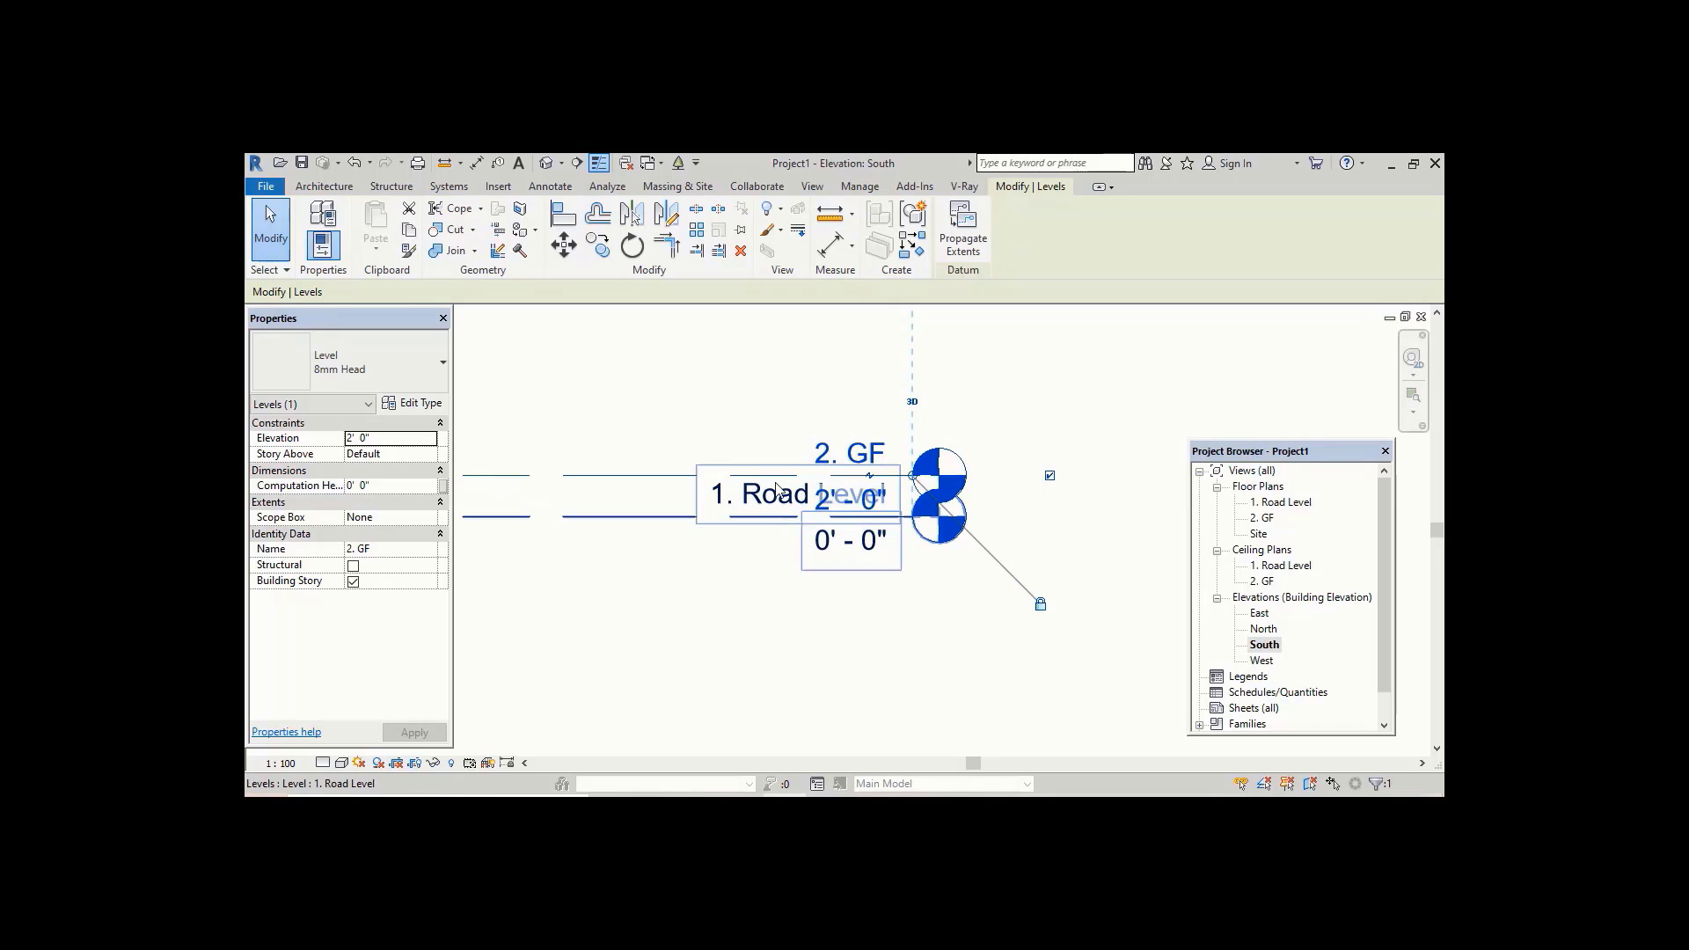
{"action": "scroll", "coordinate": [826, 503], "scroll_direction": "up", "scroll_amount": 2}
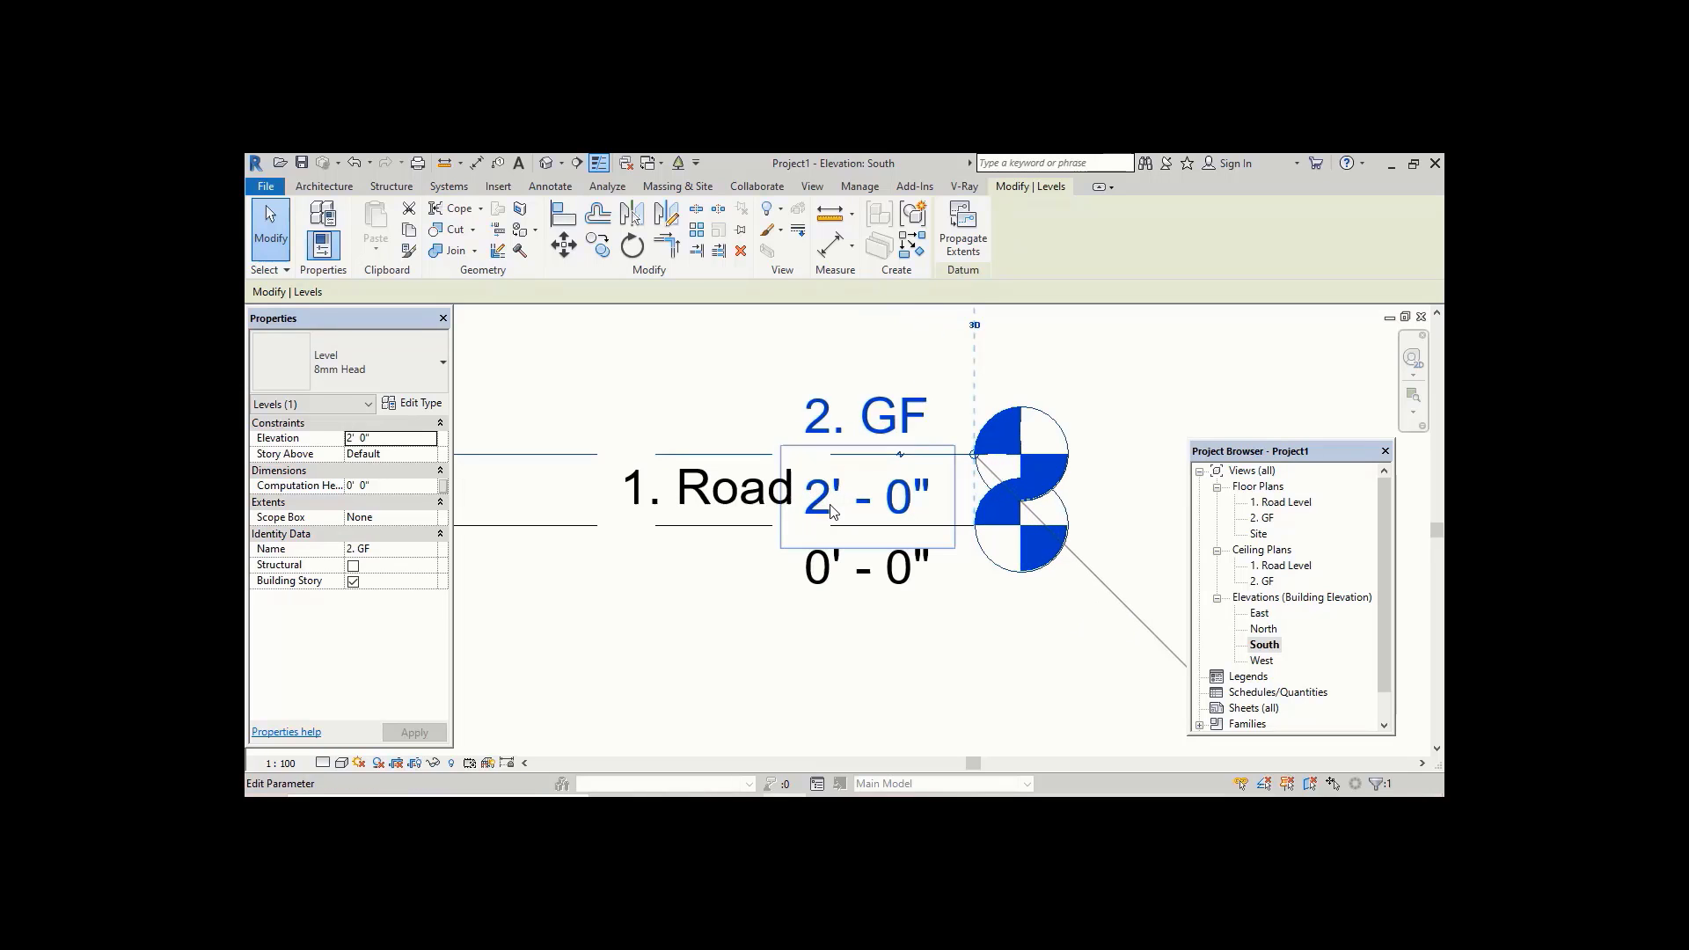
{"action": "left_click", "coordinate": [581, 528]}
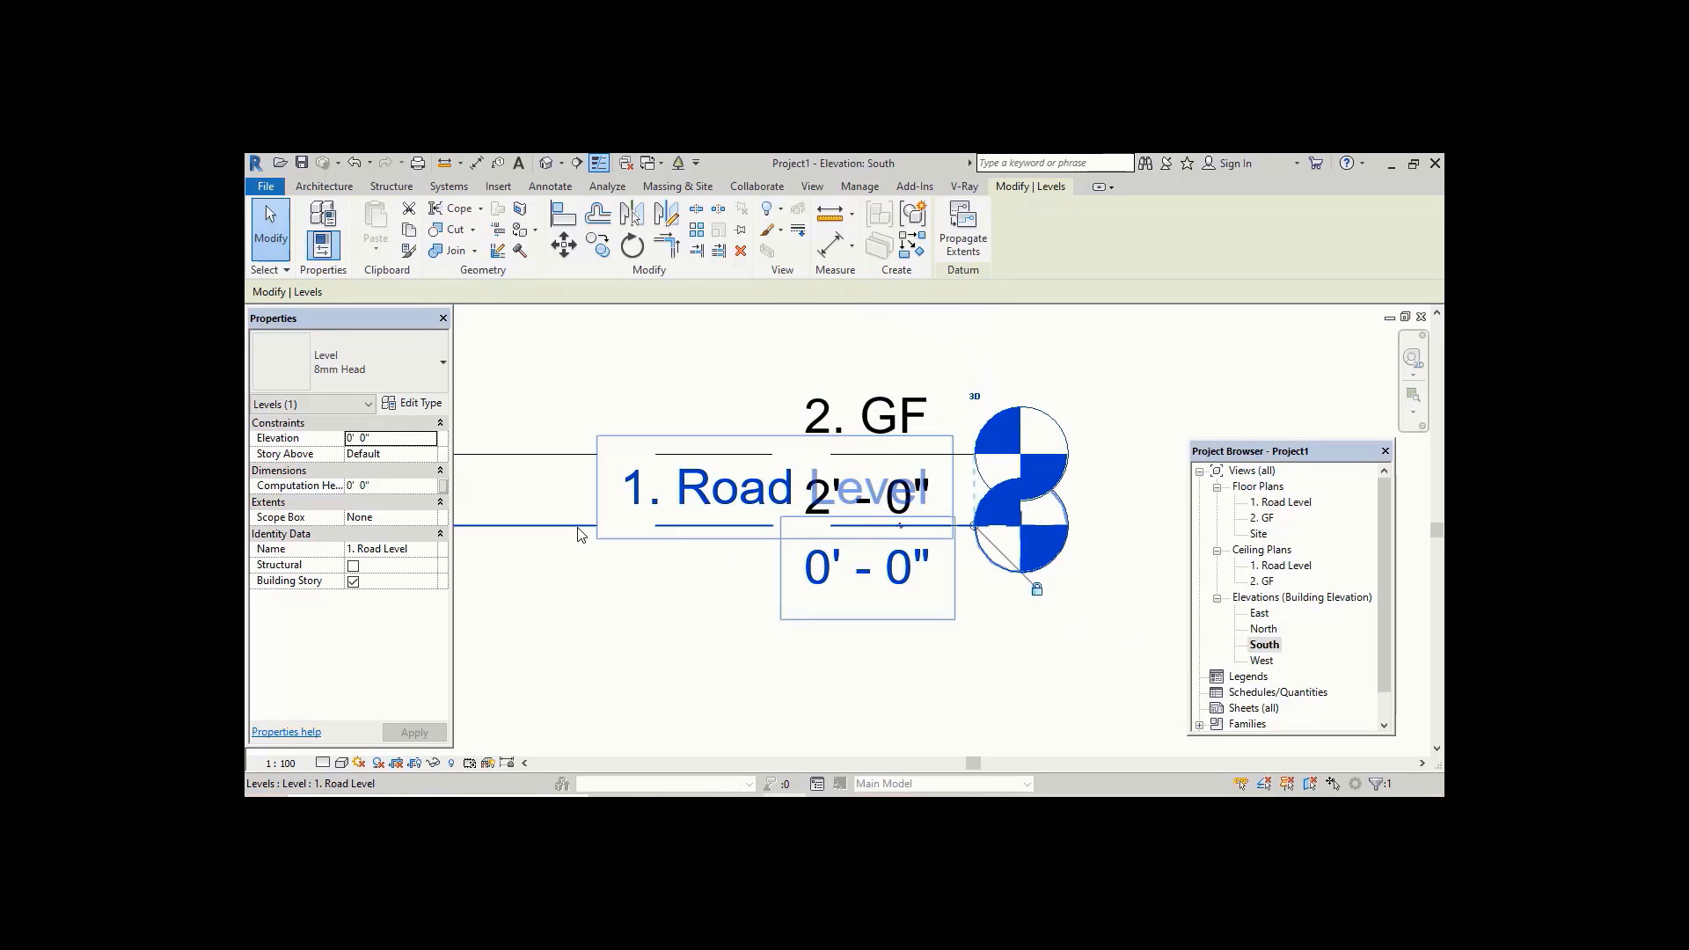
{"action": "scroll", "coordinate": [891, 544], "scroll_direction": "up", "scroll_amount": 2}
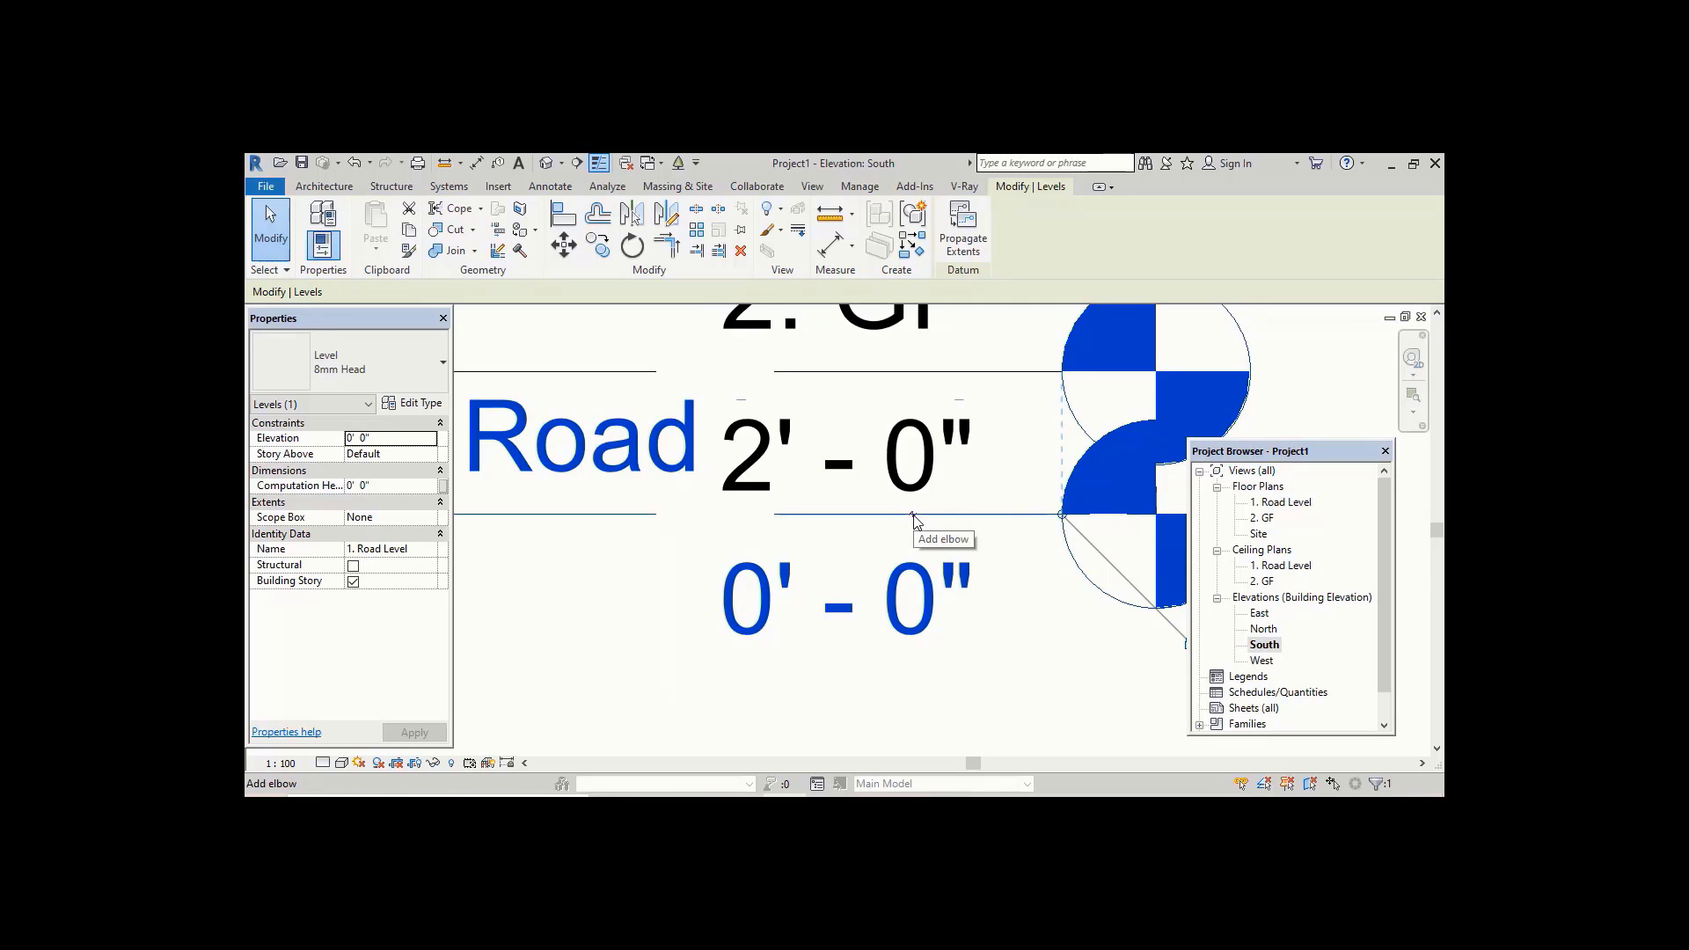
{"action": "left_click", "coordinate": [912, 515]}
{"action": "scroll", "coordinate": [912, 515], "scroll_direction": "down", "scroll_amount": 2}
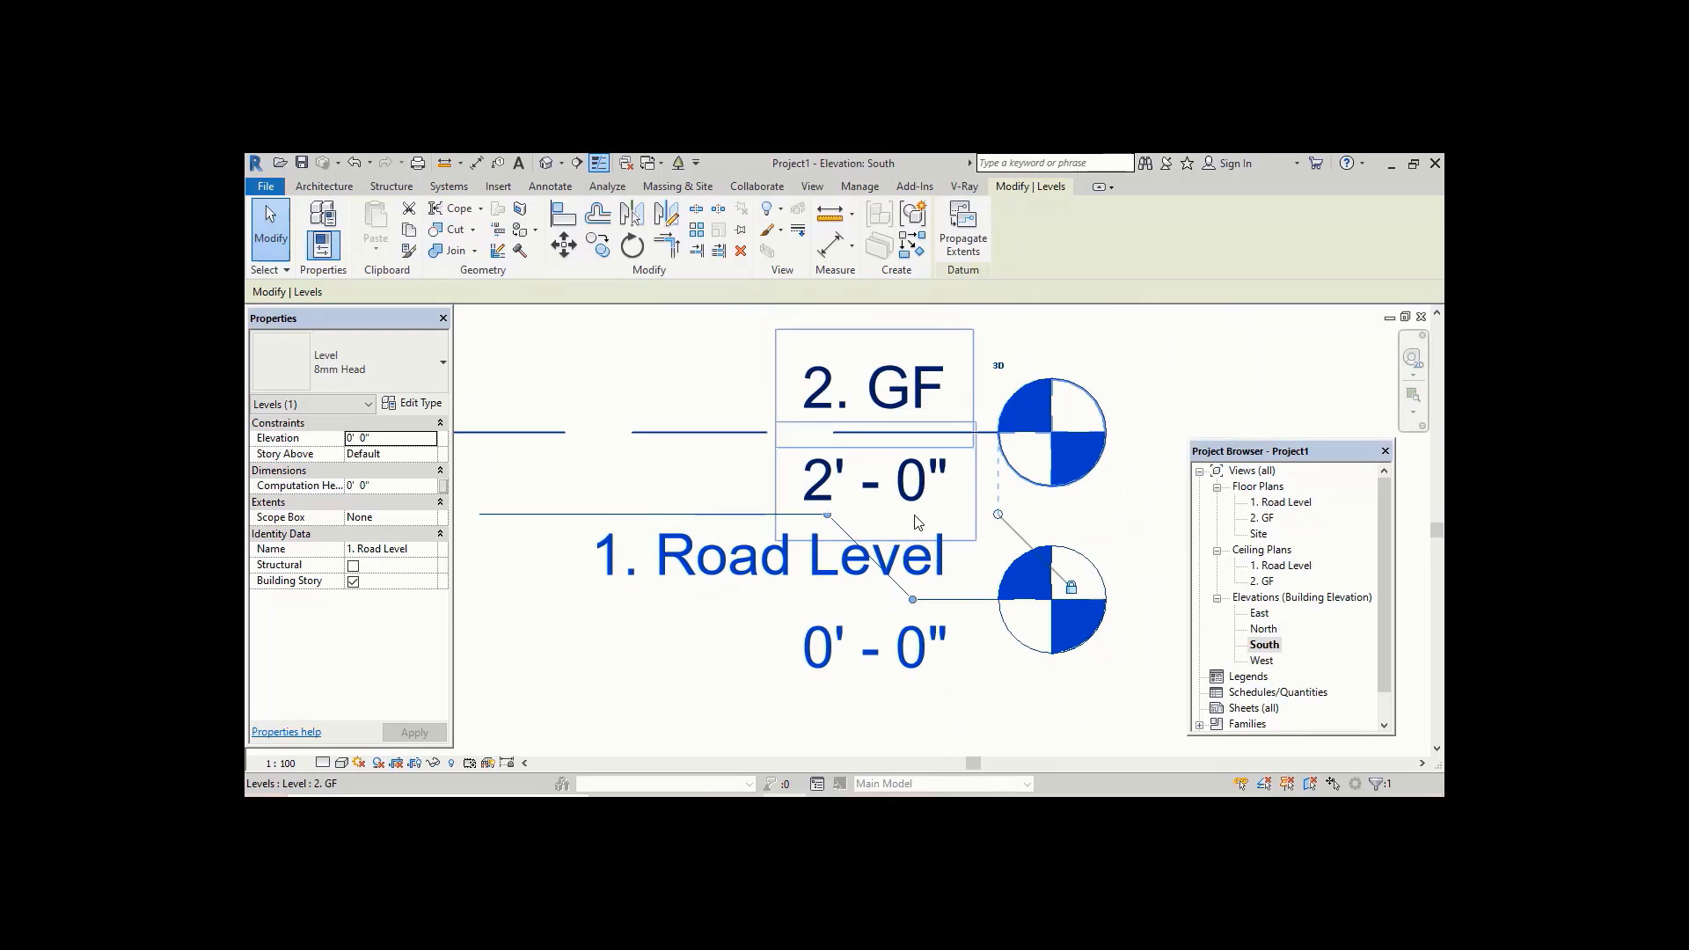
{"action": "left_click_drag", "start_coordinate": [864, 444], "coordinate": [738, 440]}
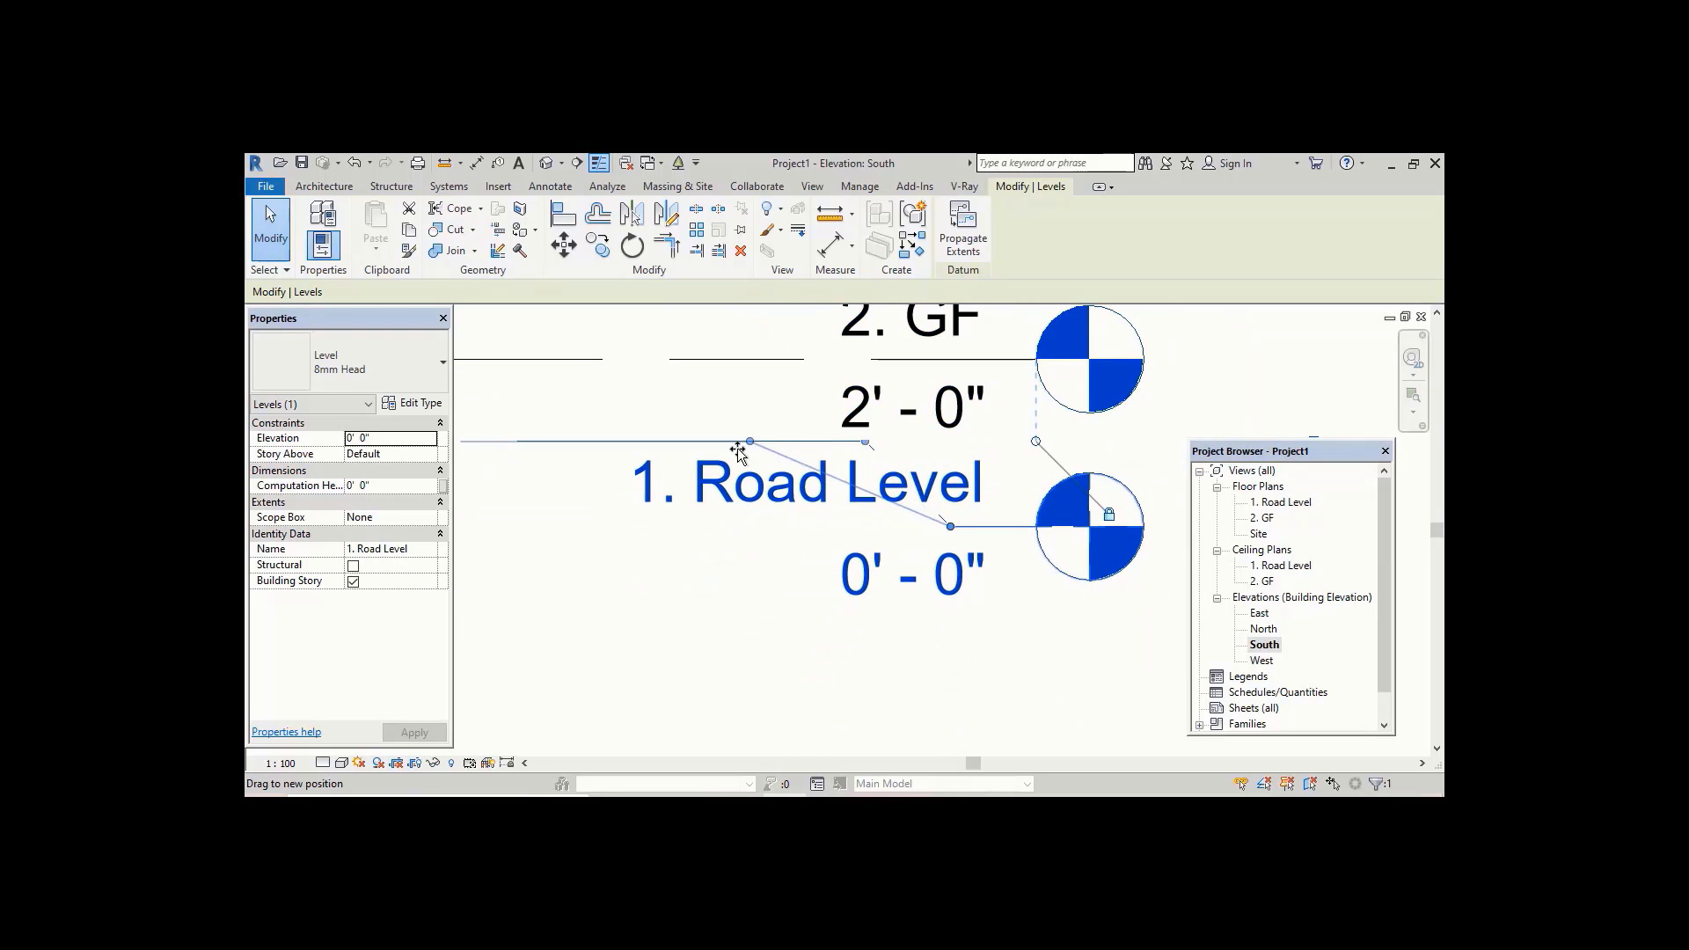
{"action": "left_click_drag", "start_coordinate": [966, 525], "coordinate": [967, 634]}
{"action": "scroll", "coordinate": [684, 595], "scroll_direction": "down", "scroll_amount": 5}
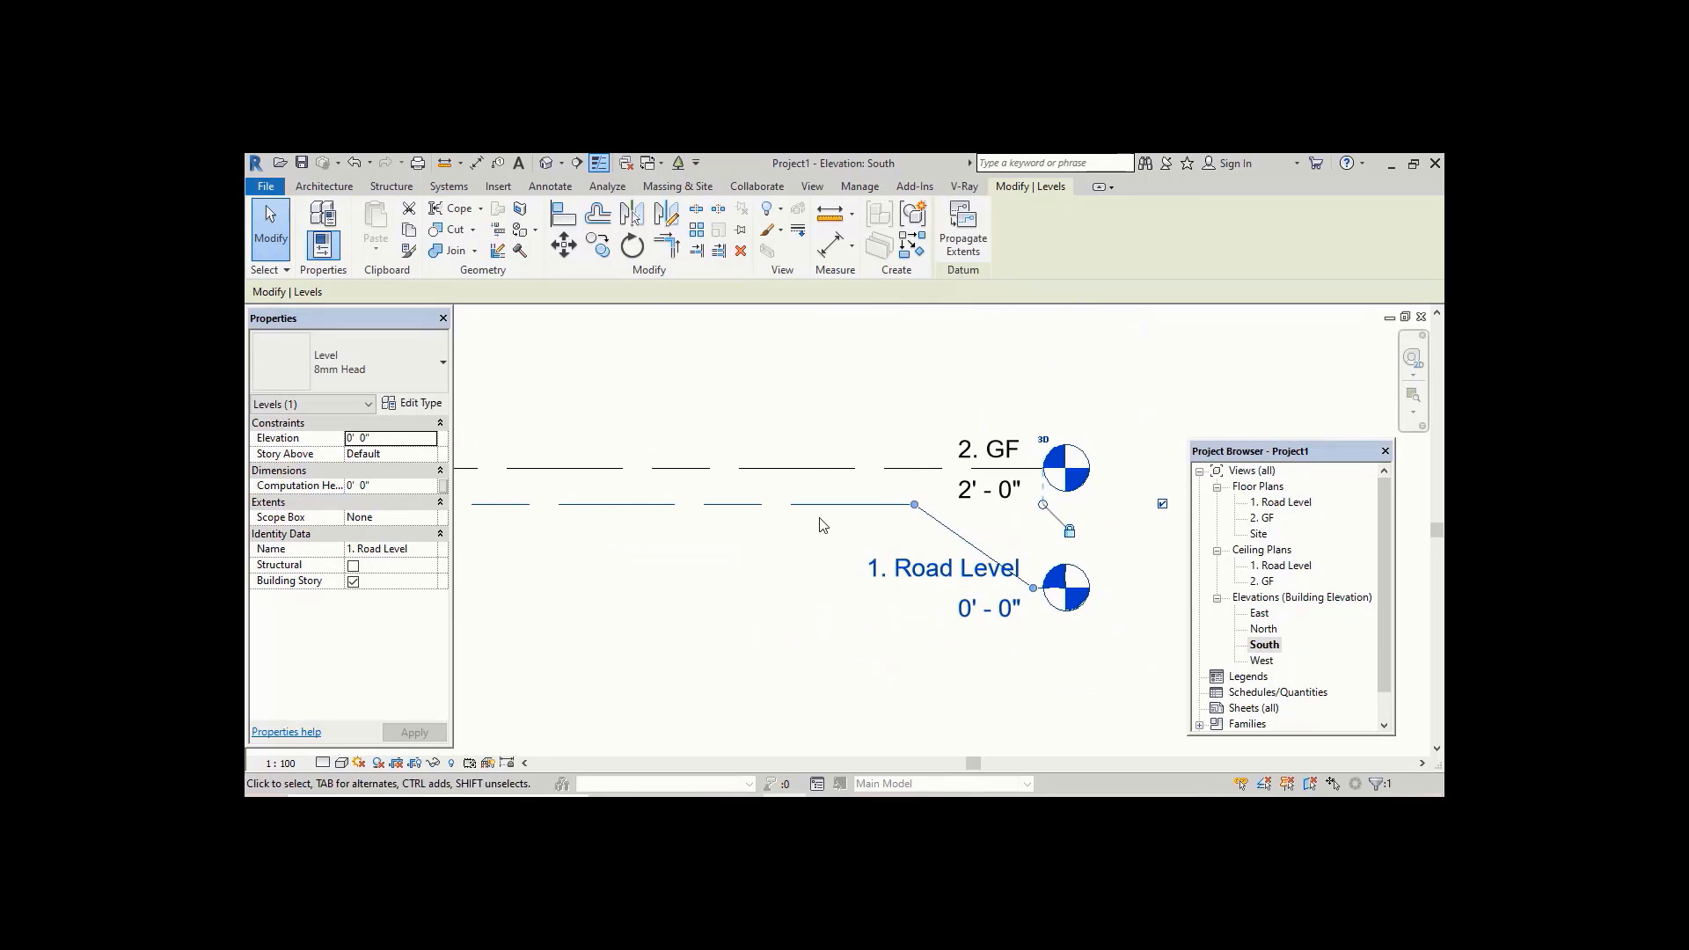
{"action": "left_click", "coordinate": [771, 548]}
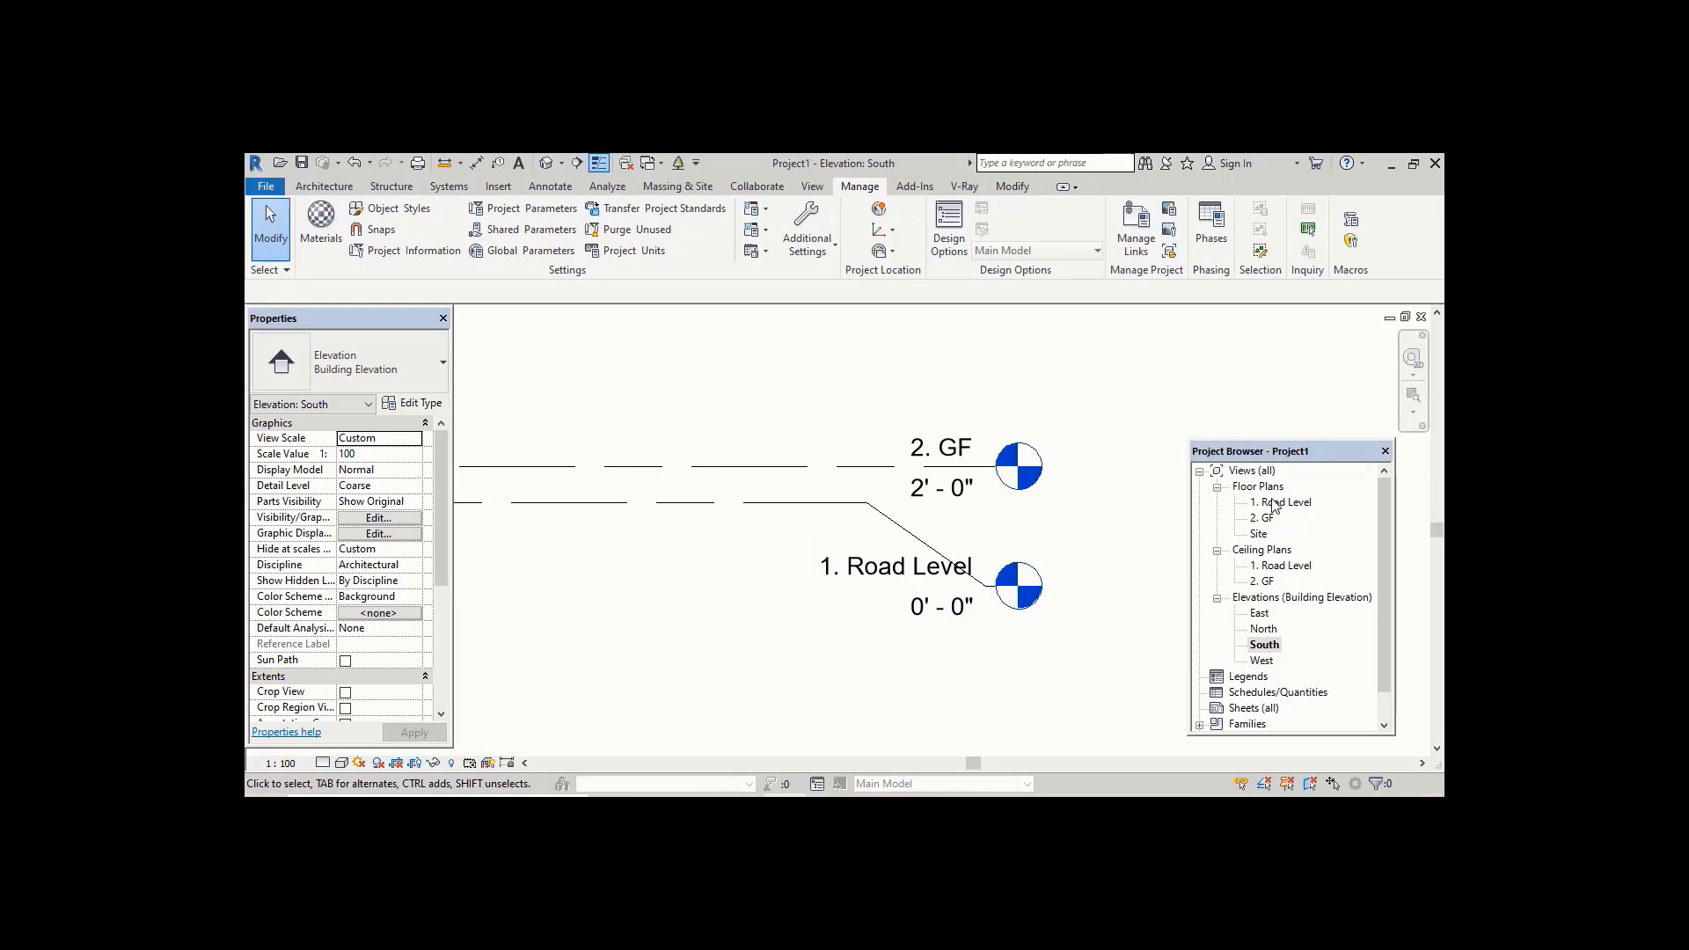
{"action": "scroll", "coordinate": [1015, 516], "scroll_direction": "down", "scroll_amount": 1}
{"action": "middle_click_drag", "start_coordinate": [841, 499], "coordinate": [799, 578]}
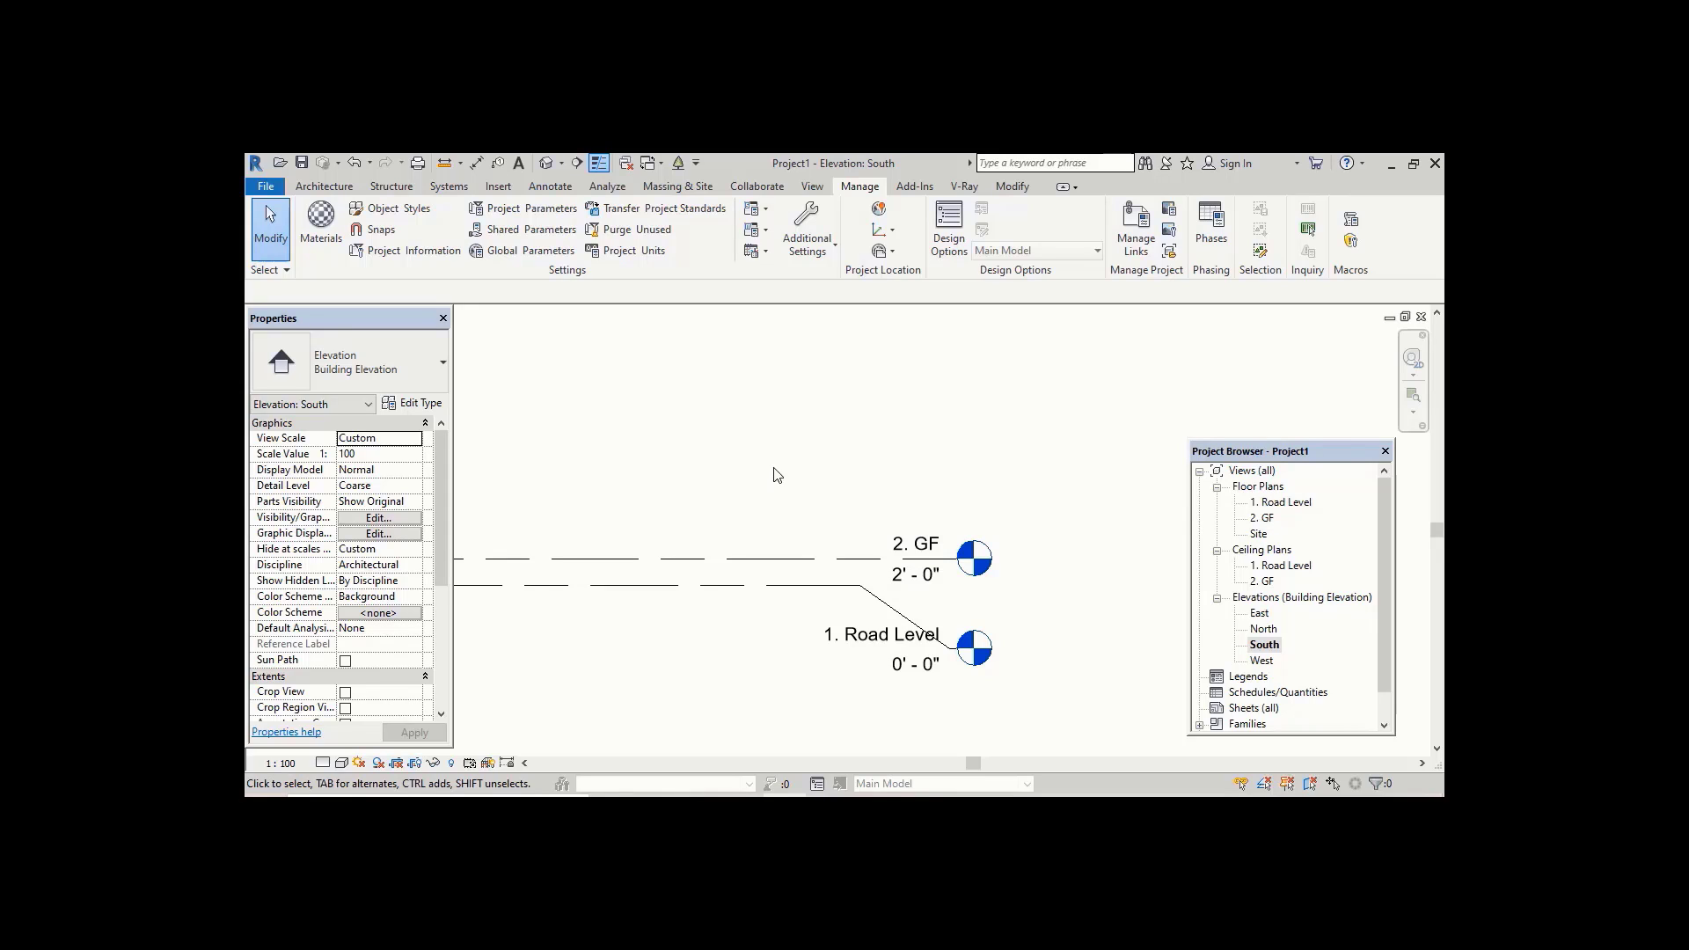
{"action": "middle_click_drag", "start_coordinate": [777, 475], "coordinate": [783, 511]}
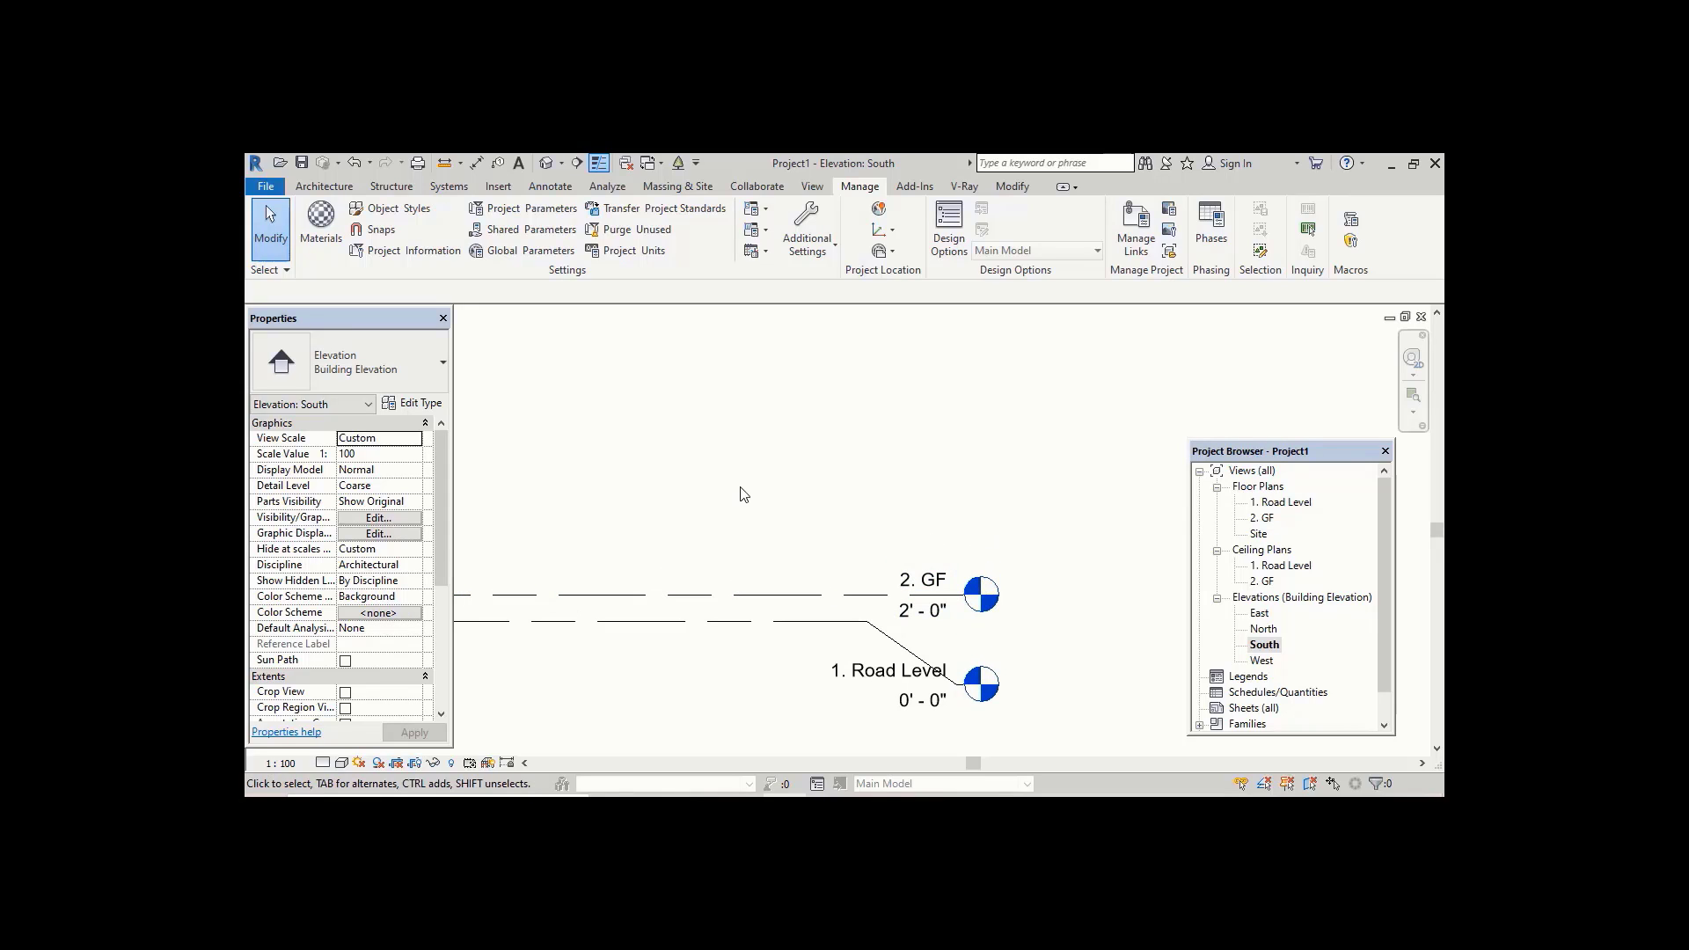
{"action": "middle_click_drag", "start_coordinate": [789, 512], "coordinate": [792, 549]}
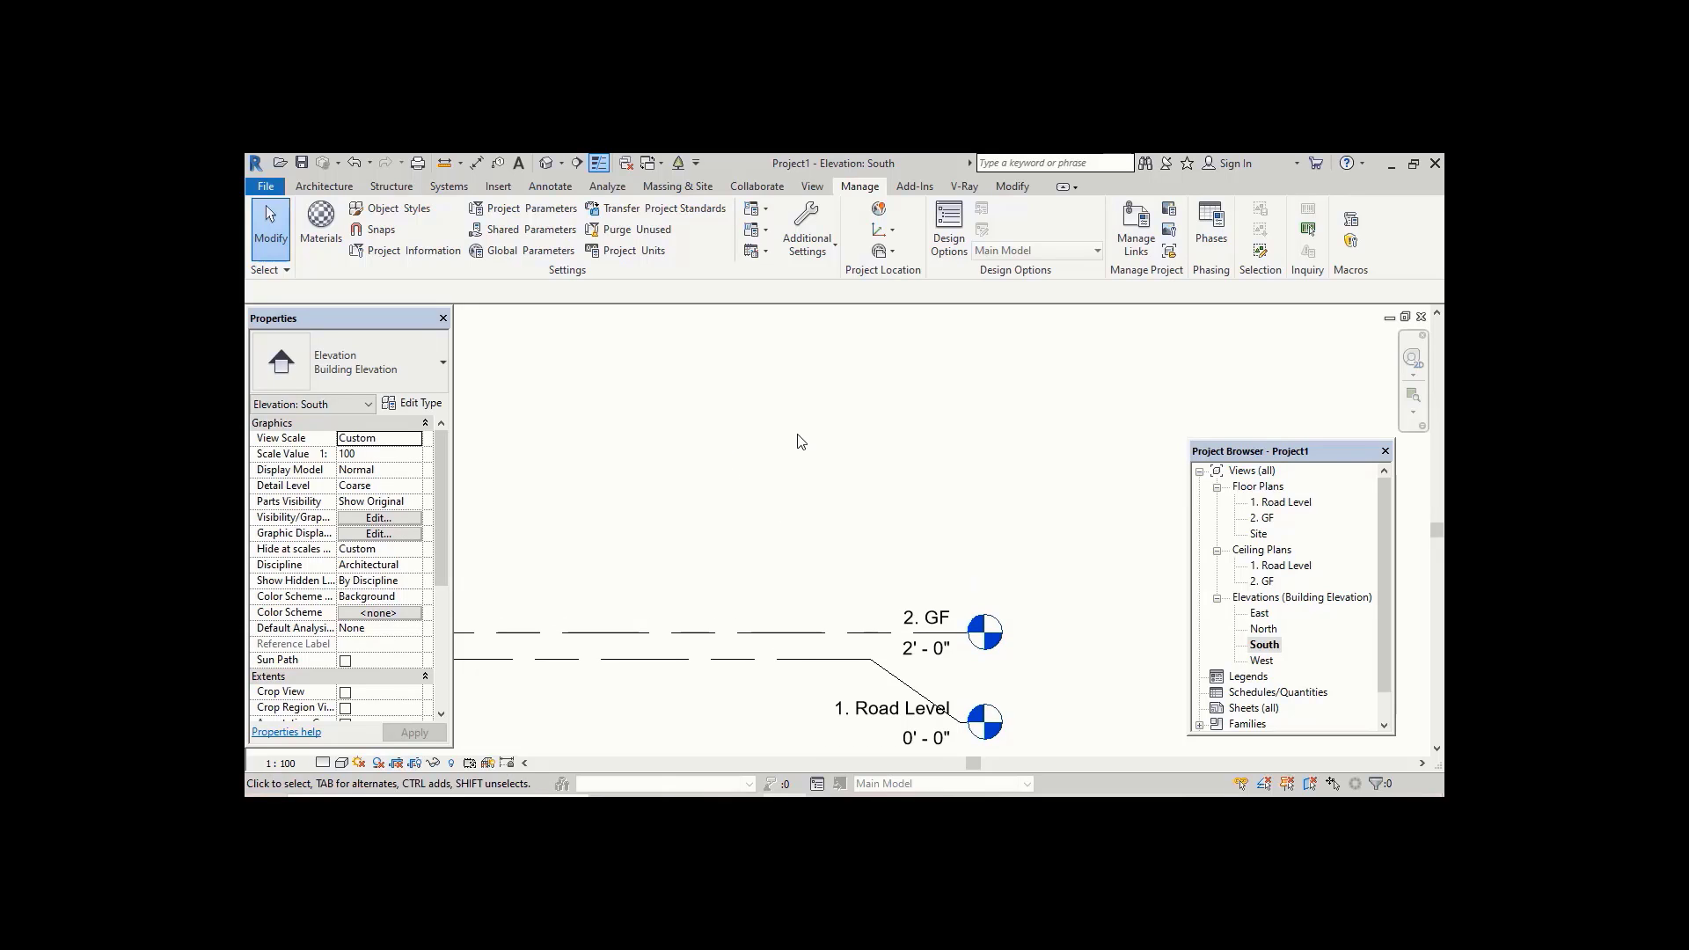
{"action": "middle_click_drag", "start_coordinate": [801, 441], "coordinate": [796, 467]}
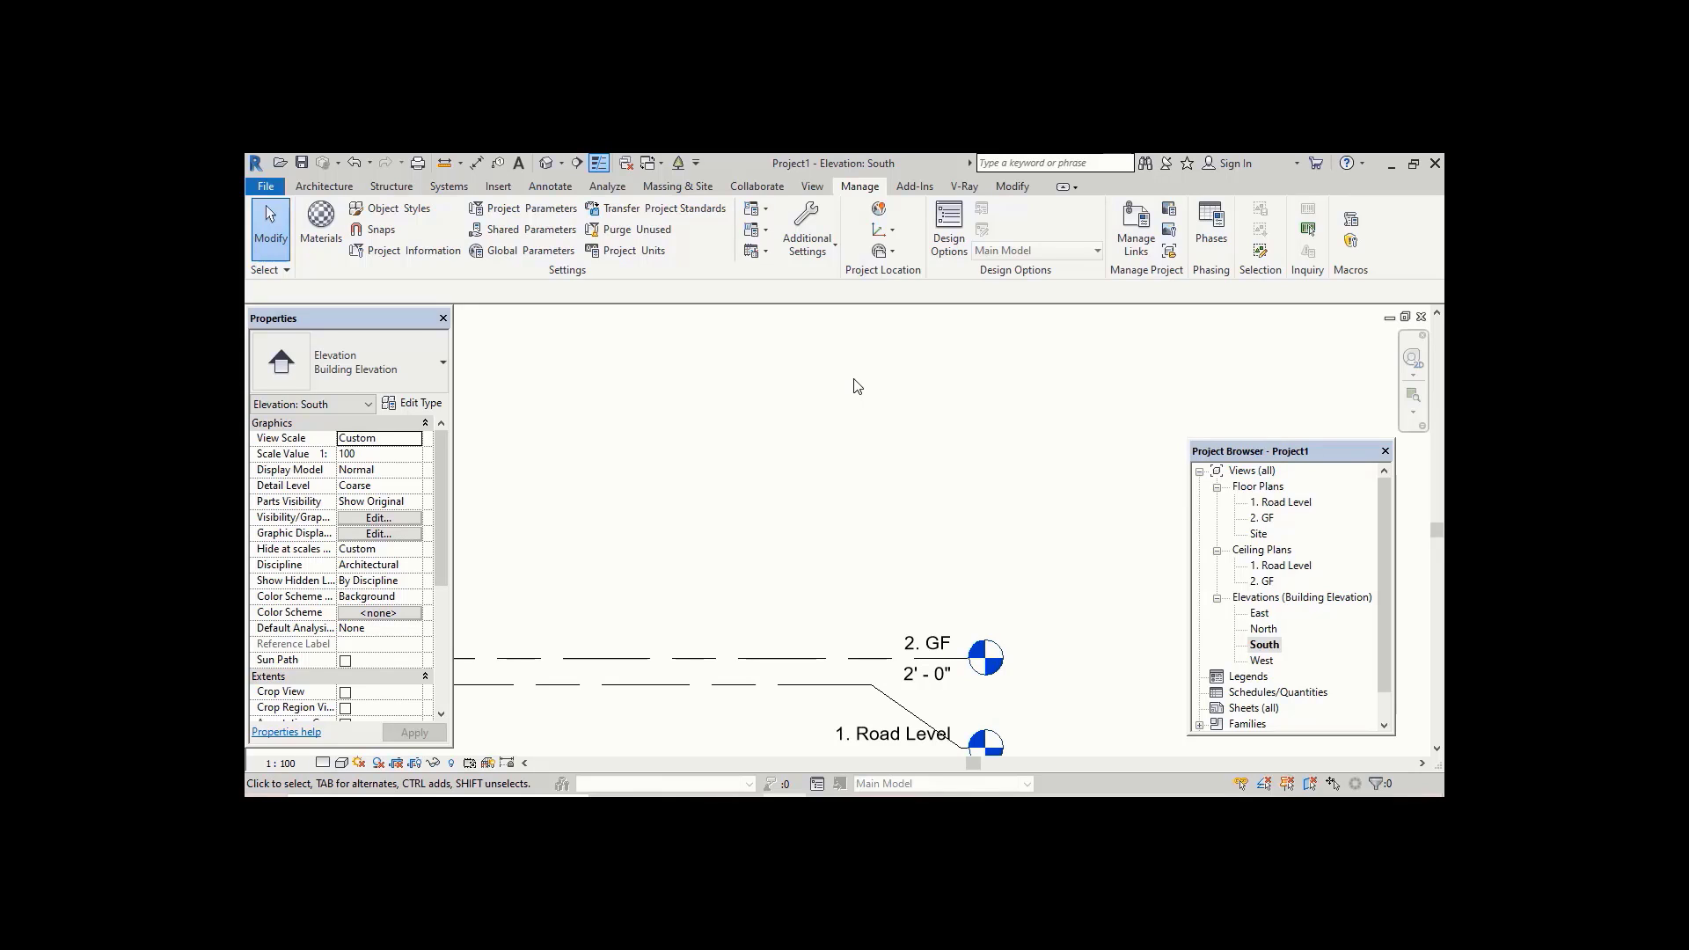
Step: Use the Level tool with Pick Lines at a 10' 0" offset to add two levels above 2. GF
{"action": "middle_click_drag", "start_coordinate": [832, 452], "coordinate": [836, 422]}
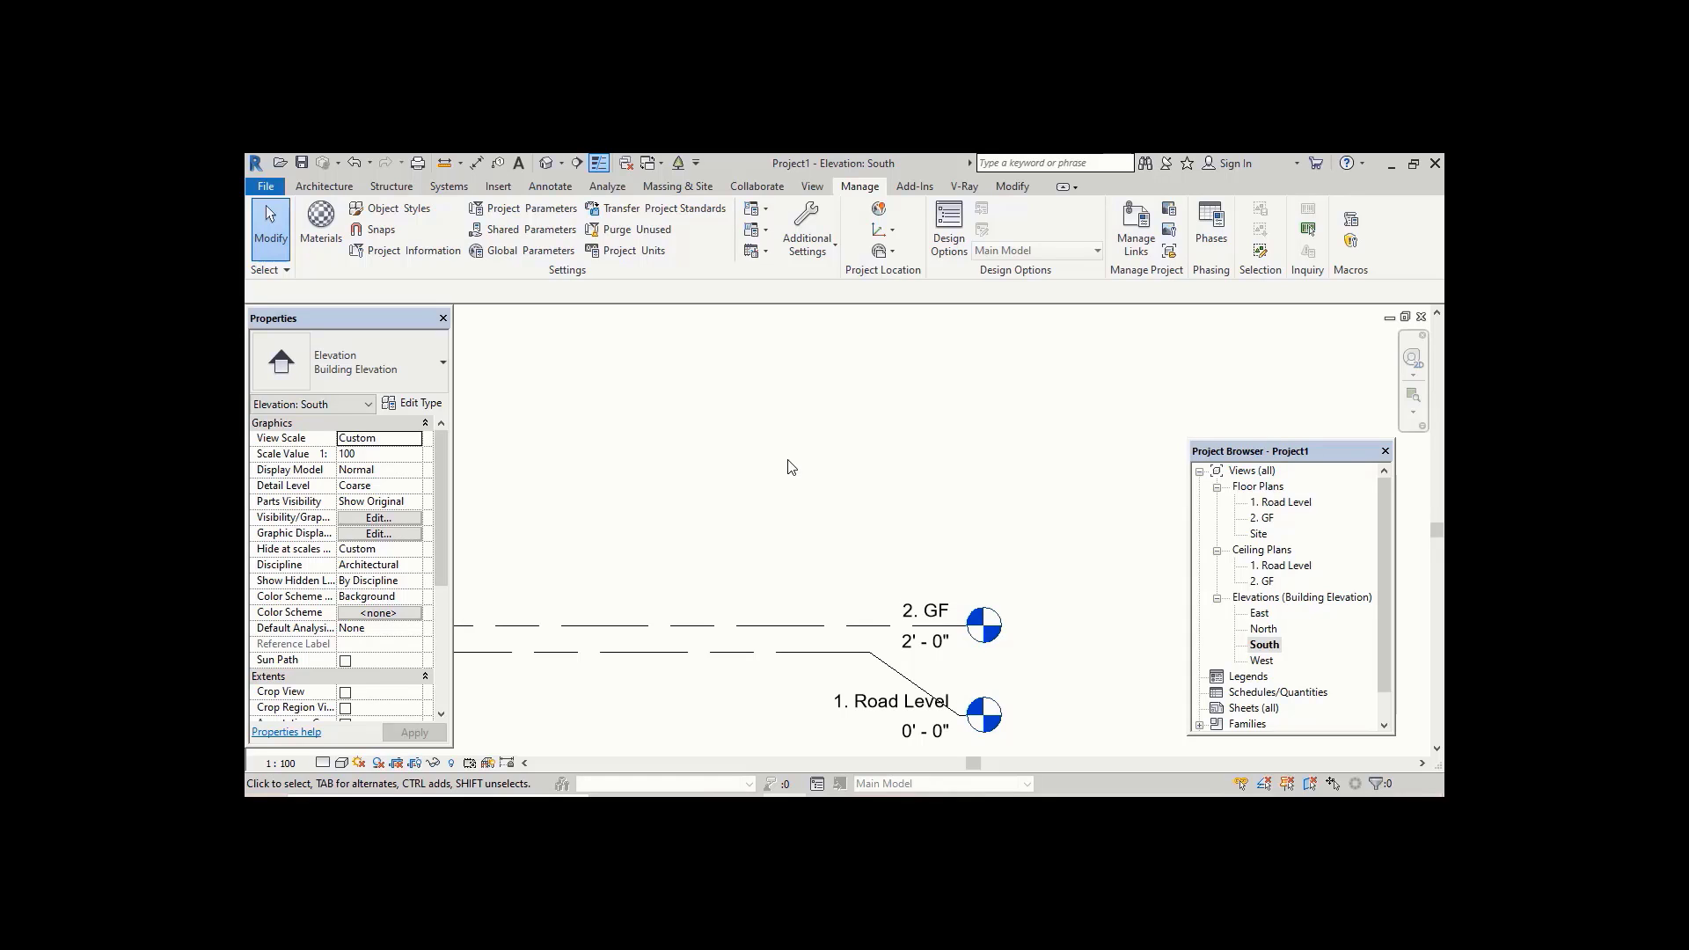
{"action": "left_click", "coordinate": [334, 186]}
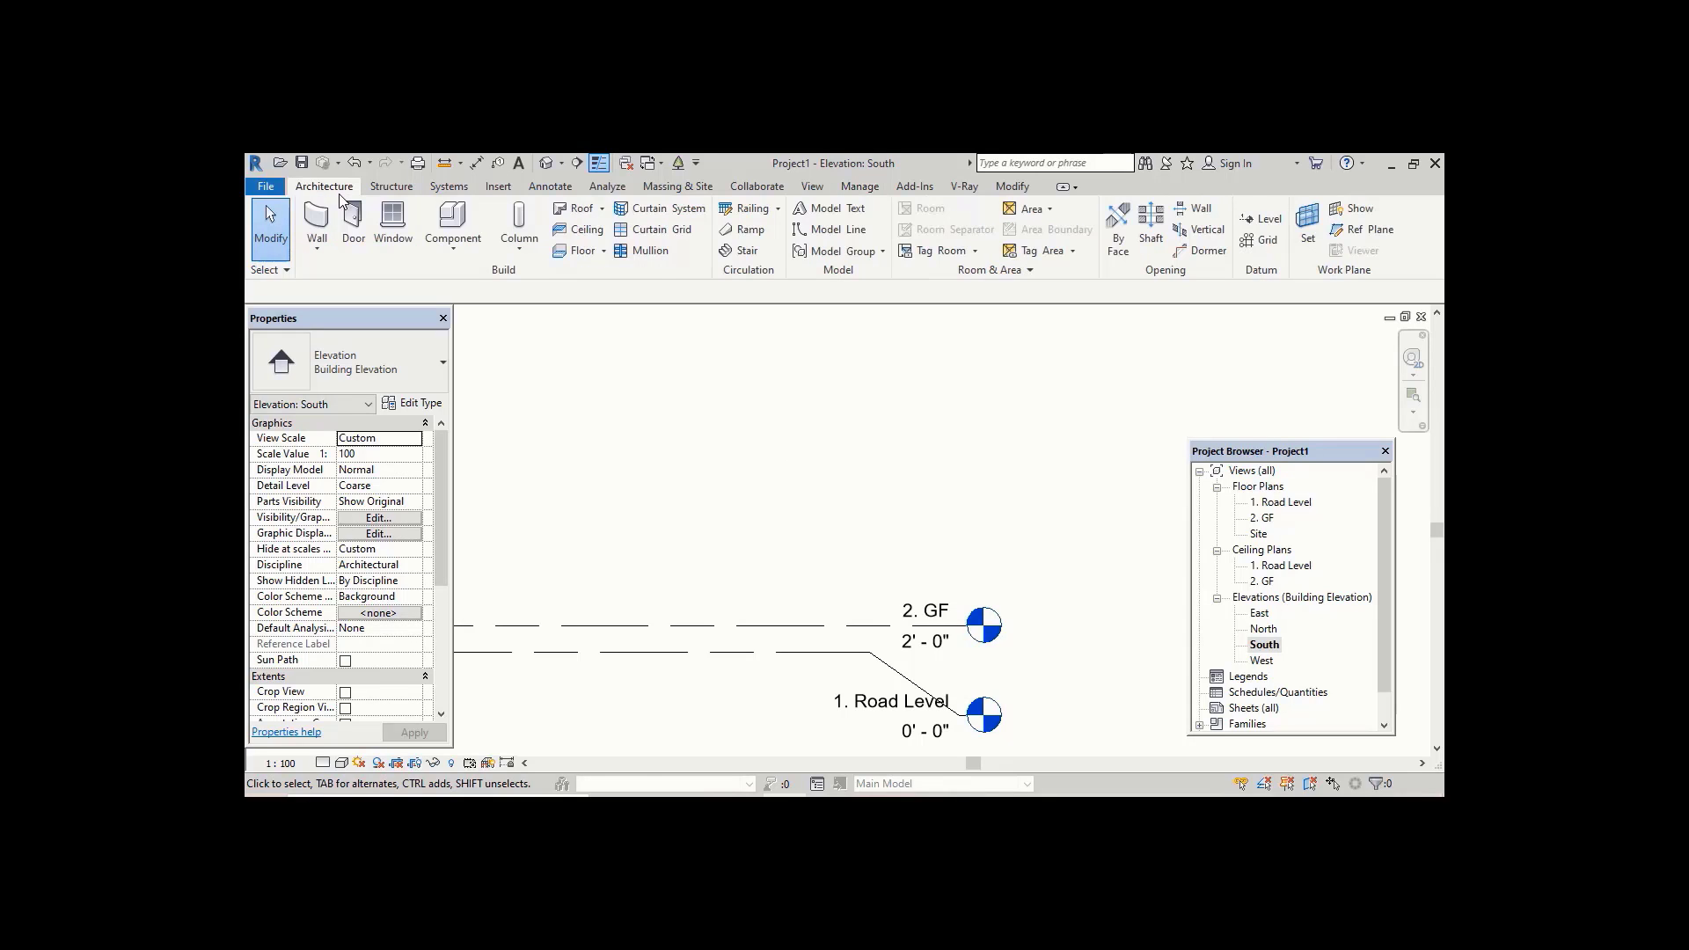
{"action": "left_click", "coordinate": [1264, 219]}
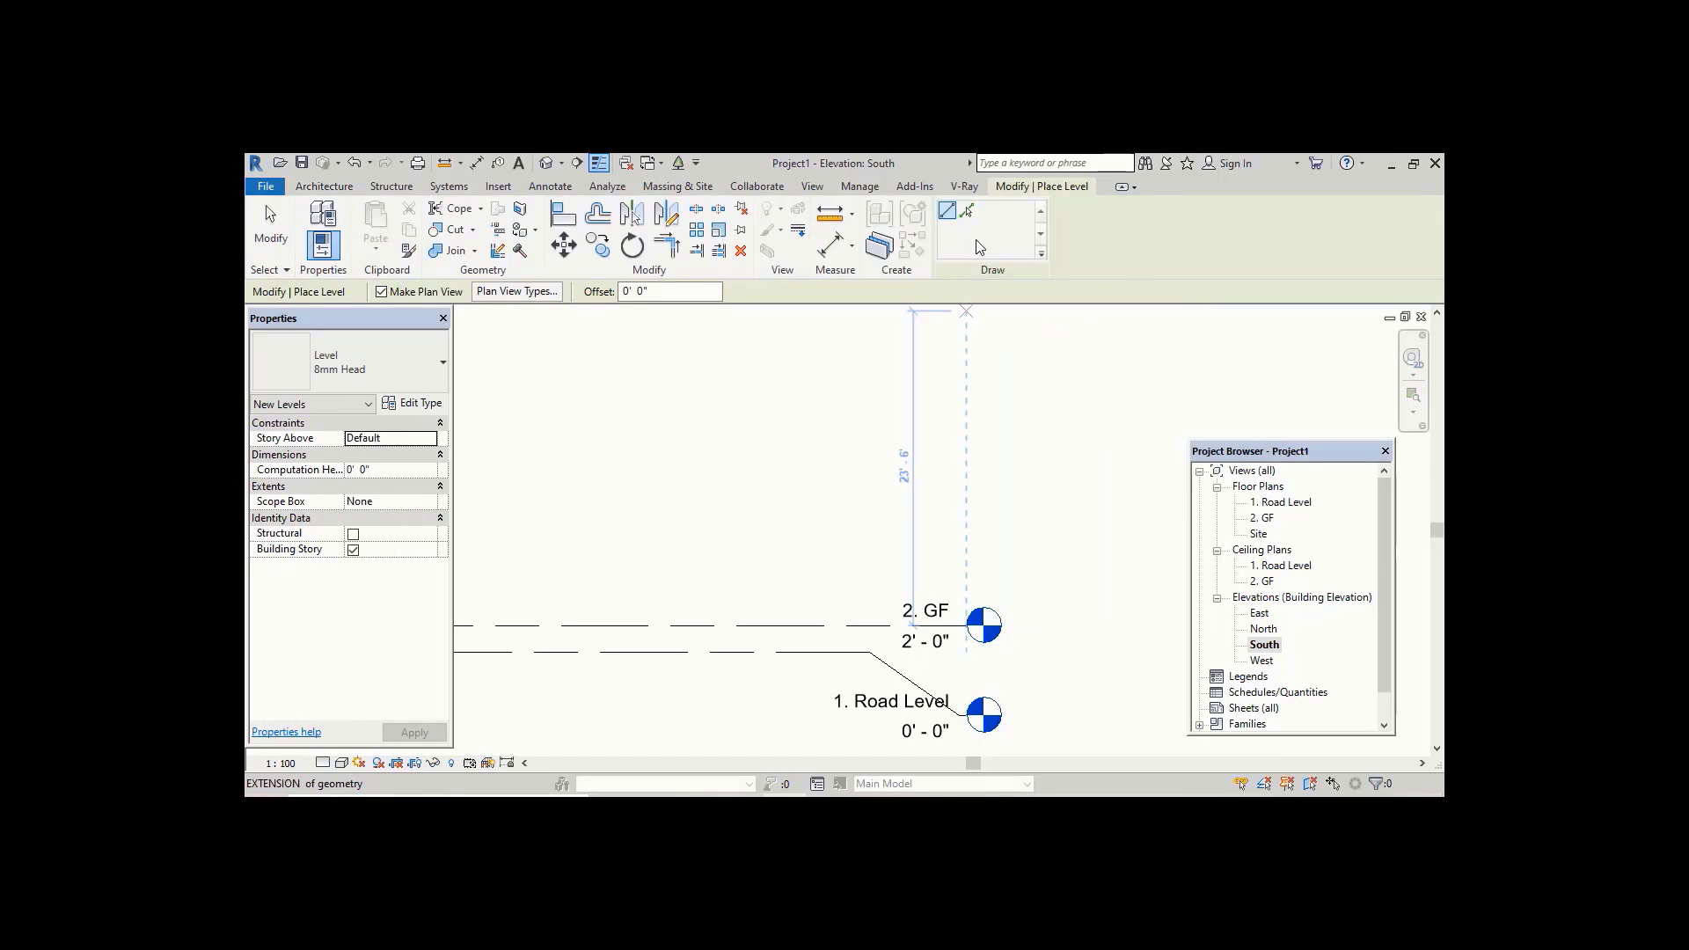
{"action": "left_click", "coordinate": [971, 217]}
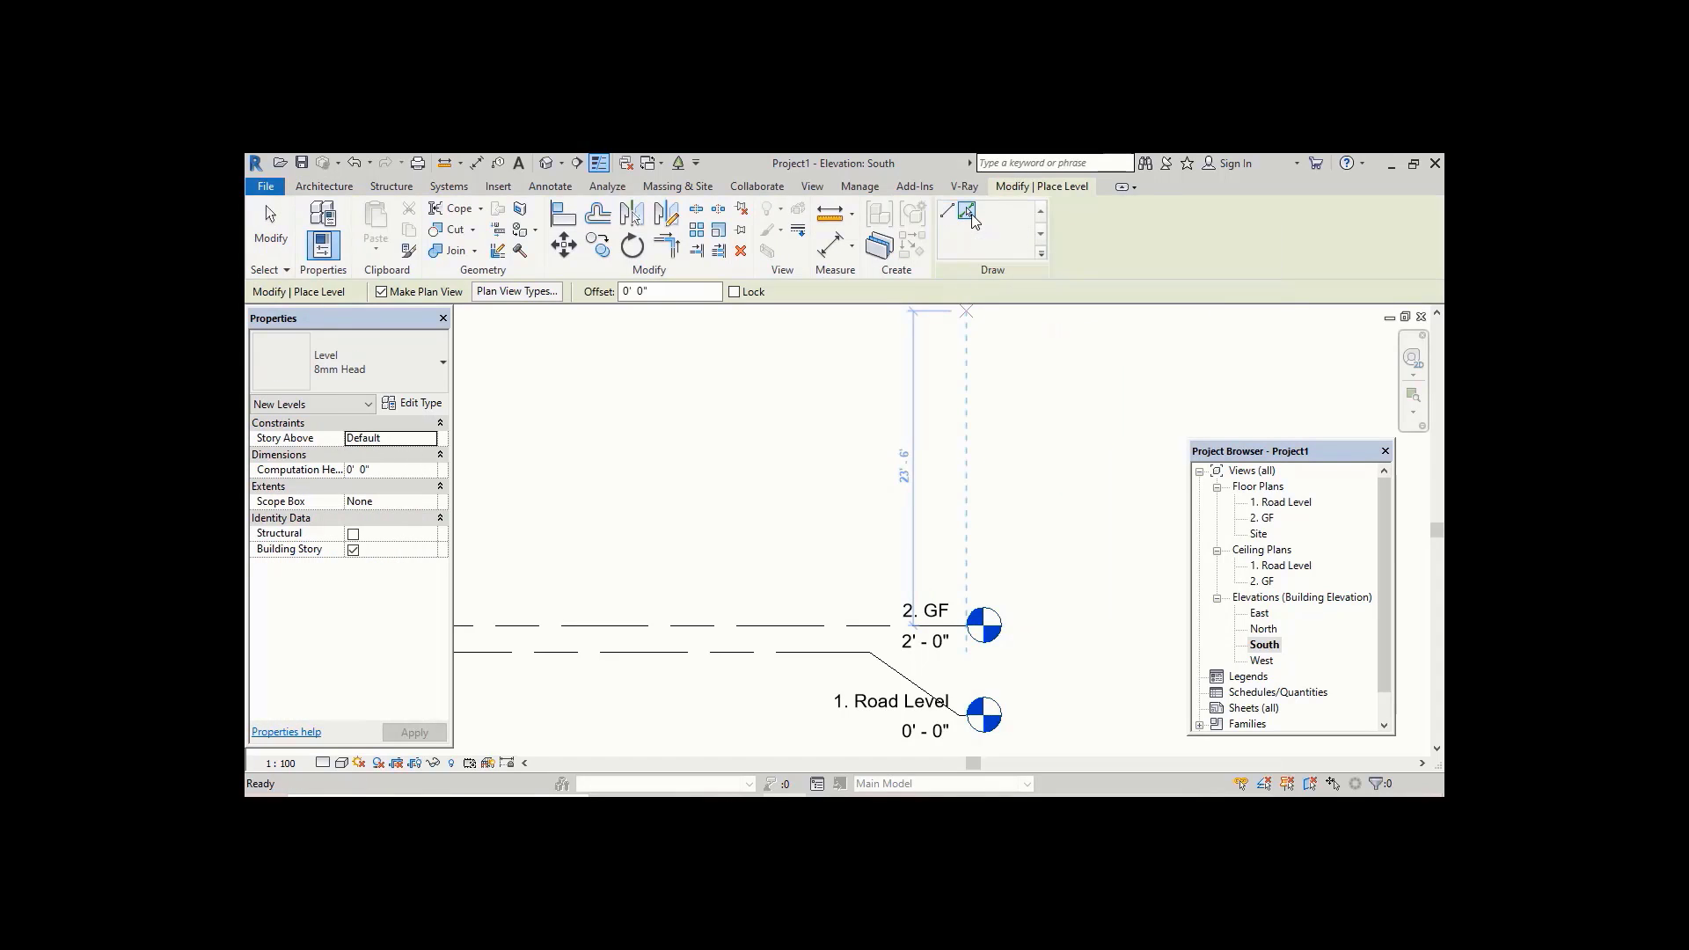
{"action": "left_click", "coordinate": [684, 296]}
{"action": "type", "text": "10"}
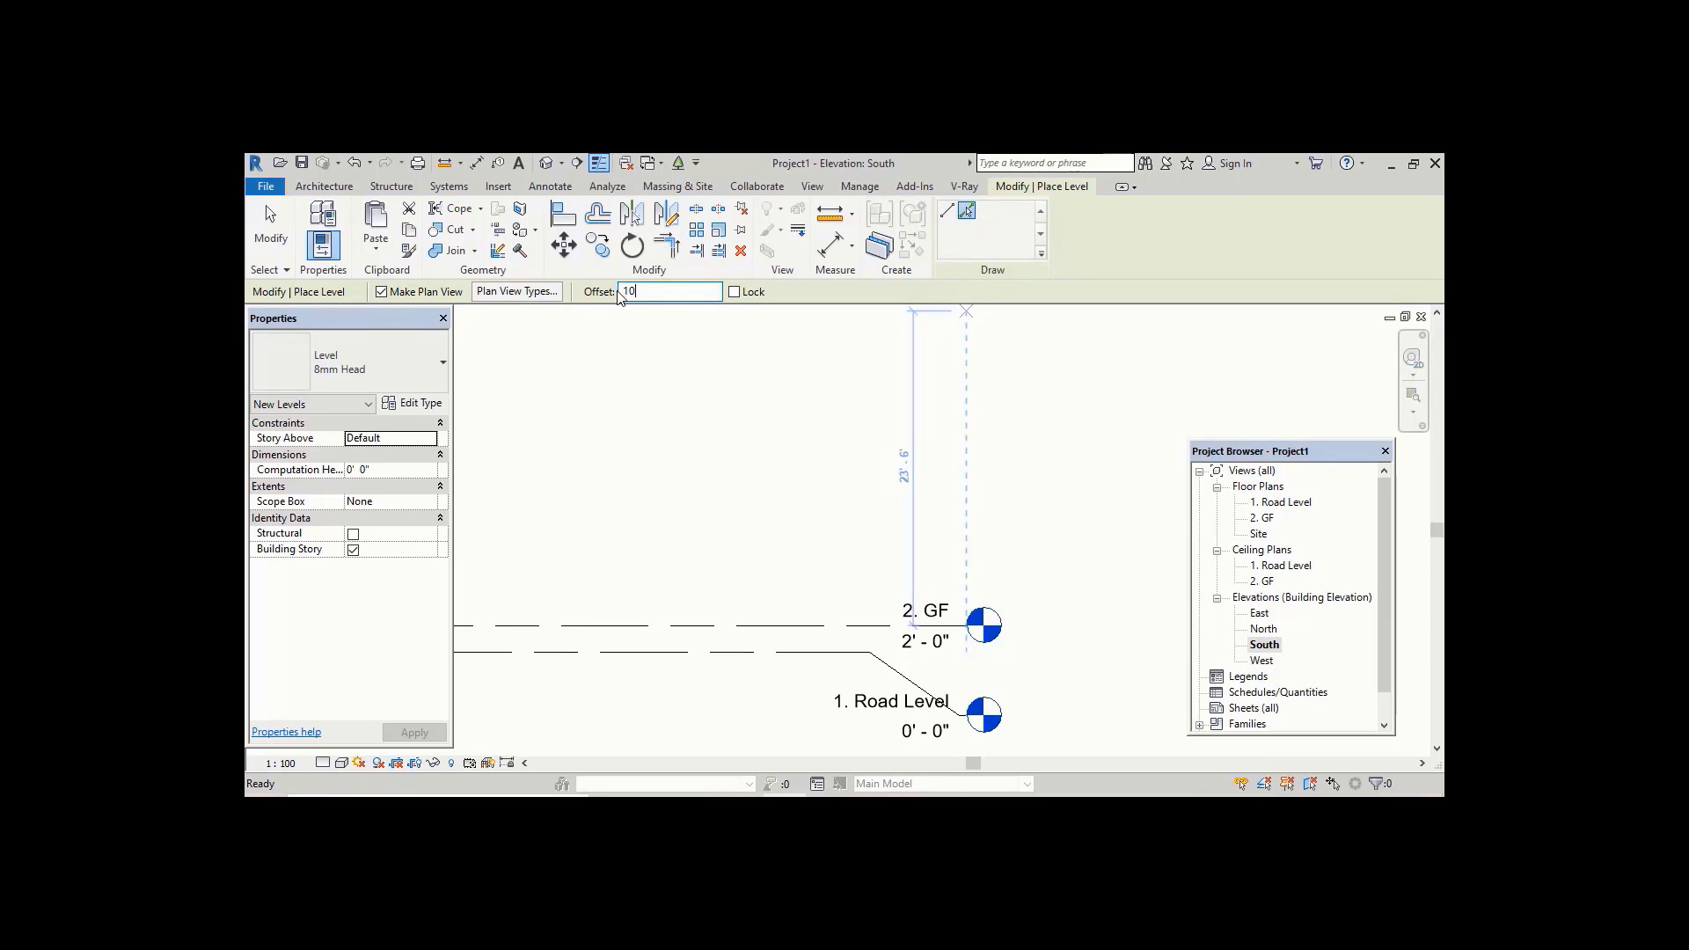
{"action": "type", "text": "'"}
{"action": "key", "text": "Return"}
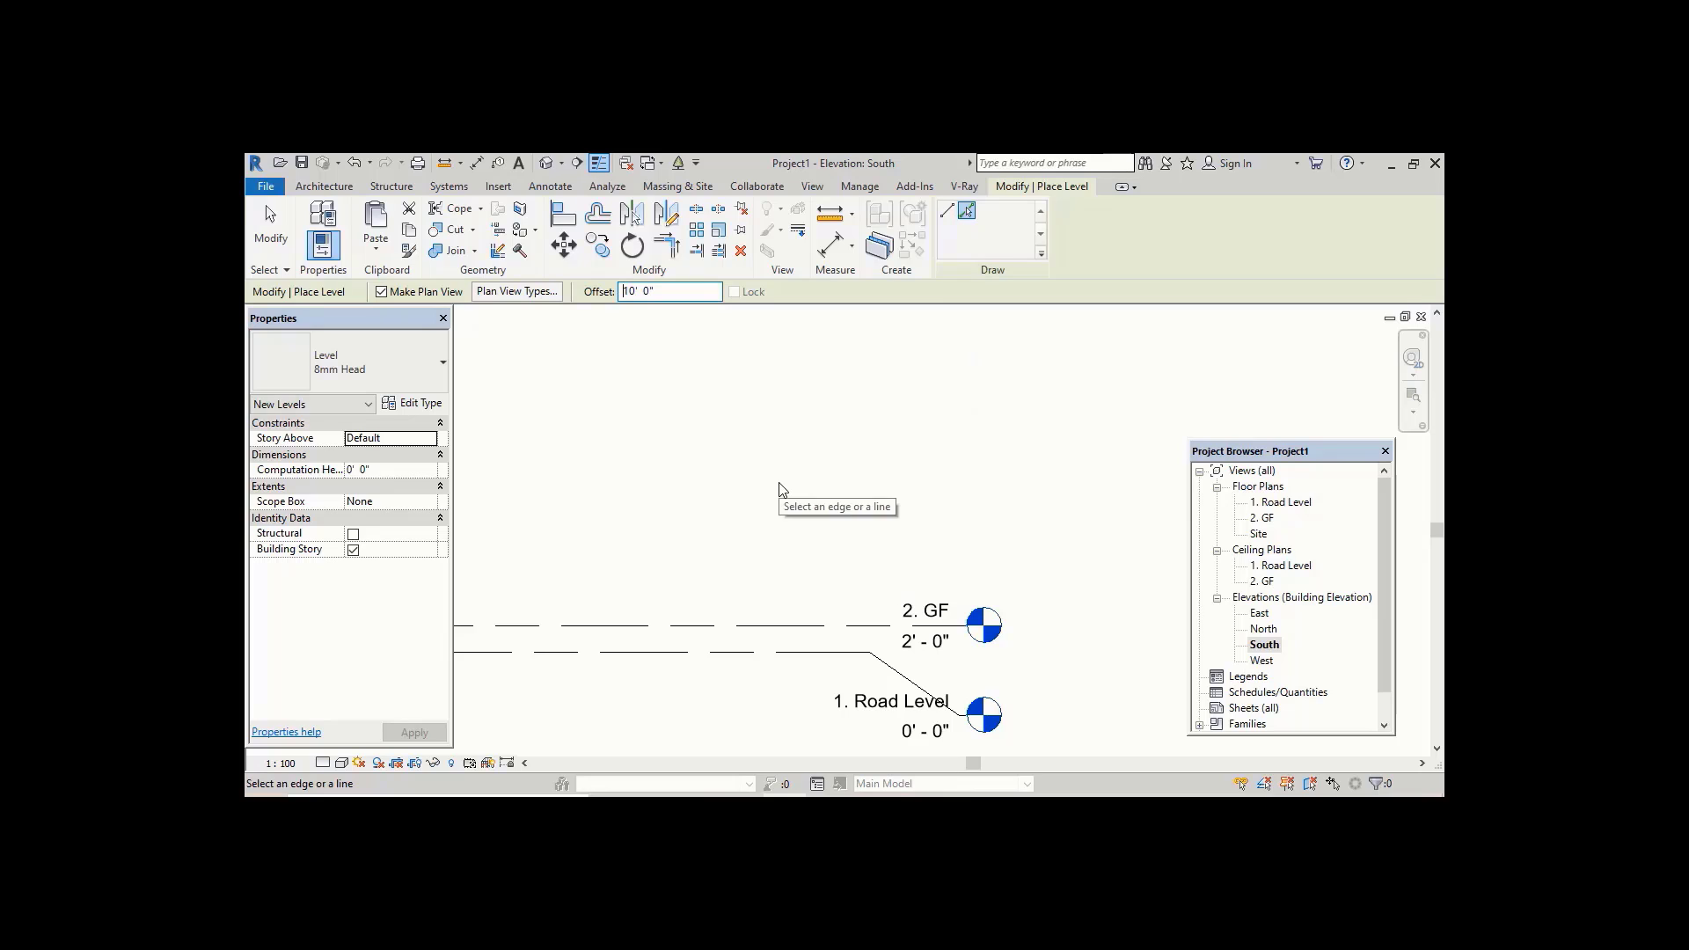
{"action": "middle_click_drag", "start_coordinate": [780, 483], "coordinate": [787, 453]}
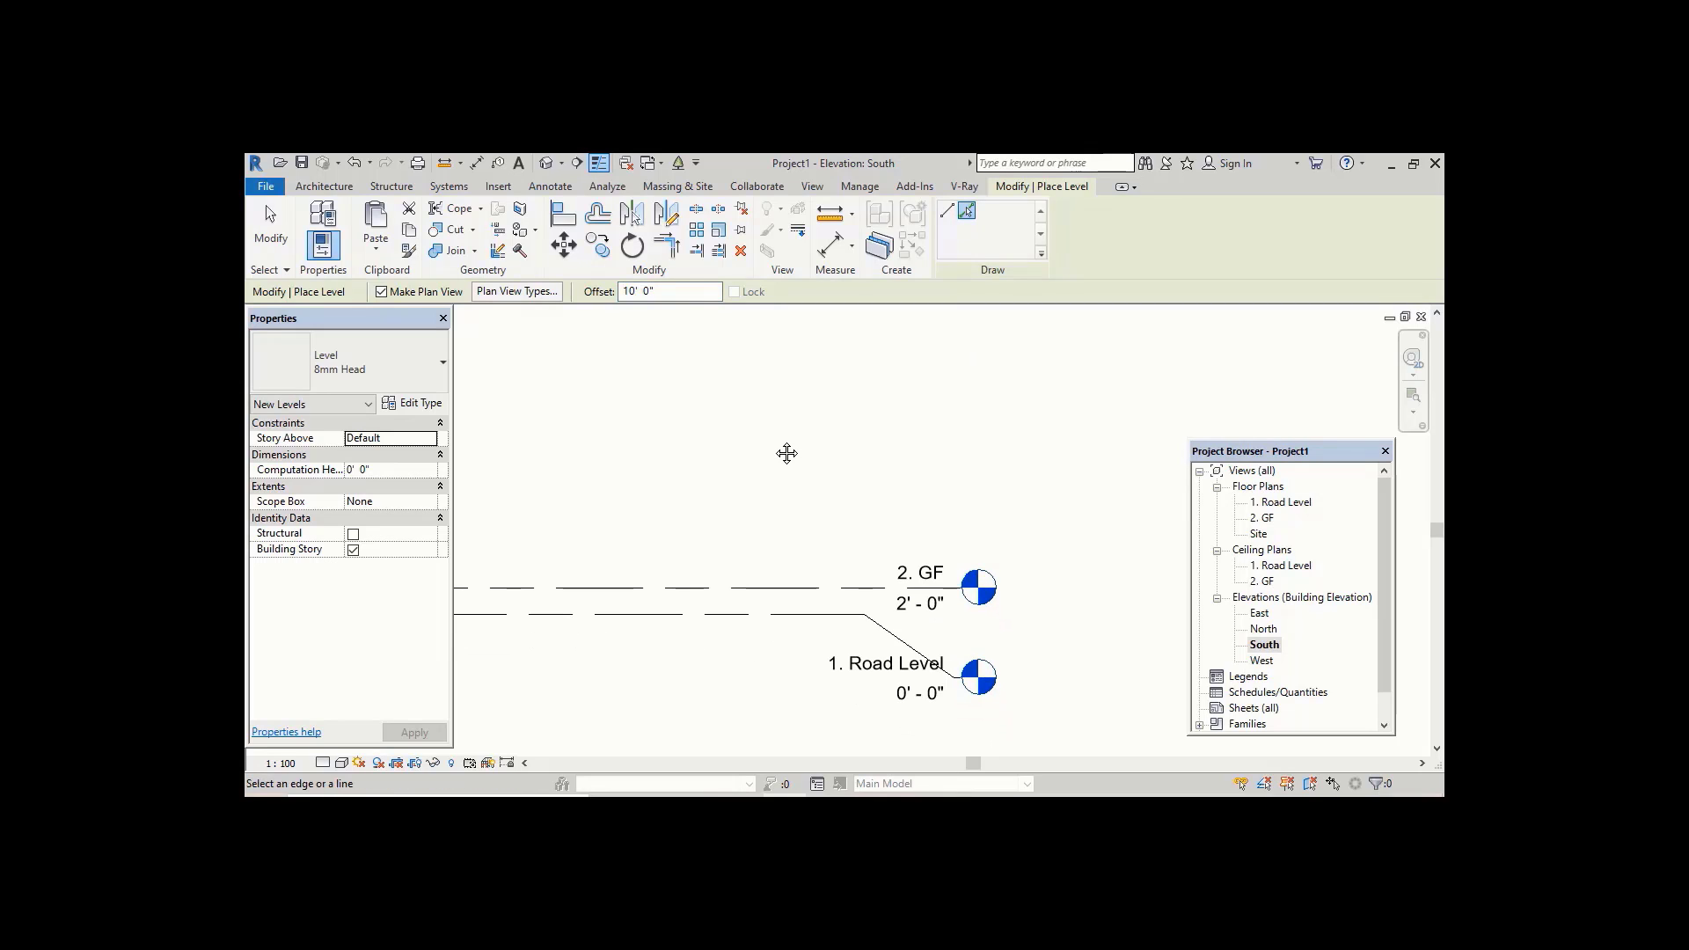
{"action": "left_click", "coordinate": [807, 587]}
{"action": "scroll", "coordinate": [806, 588], "scroll_direction": "down", "scroll_amount": 1}
{"action": "middle_click_drag", "start_coordinate": [807, 587], "coordinate": [850, 710]}
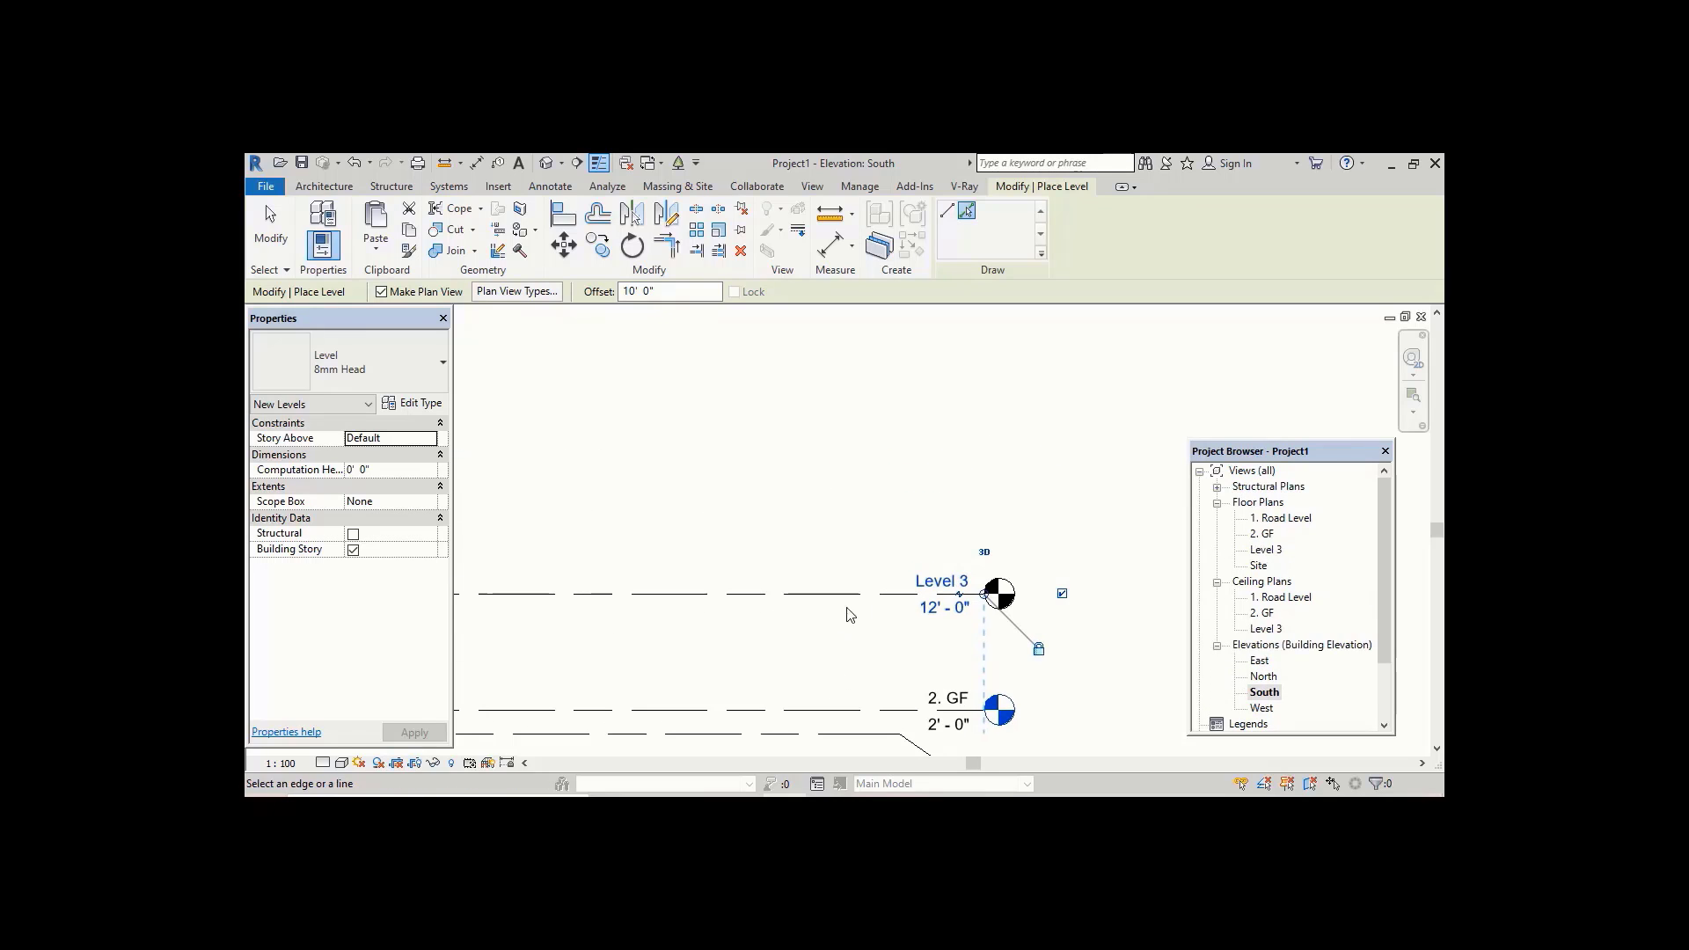
{"action": "middle_click_drag", "start_coordinate": [852, 577], "coordinate": [998, 617]}
{"action": "left_click", "coordinate": [851, 590]}
{"action": "scroll", "coordinate": [847, 564], "scroll_direction": "down", "scroll_amount": 1}
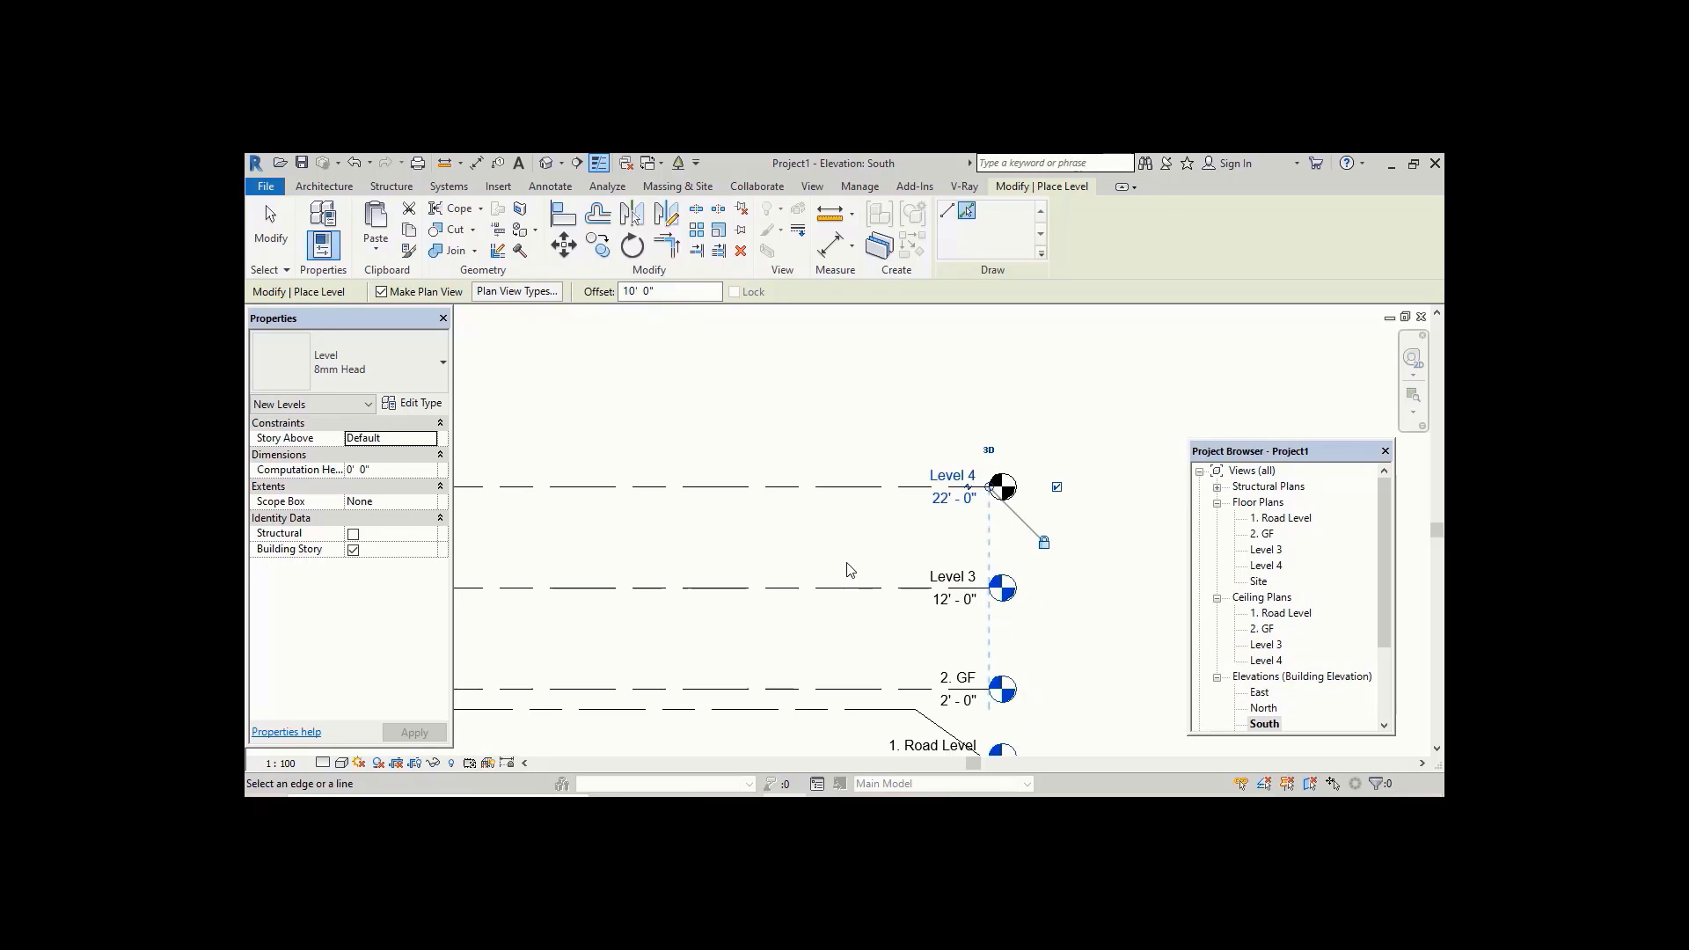
{"action": "middle_click_drag", "start_coordinate": [847, 564], "coordinate": [816, 613]}
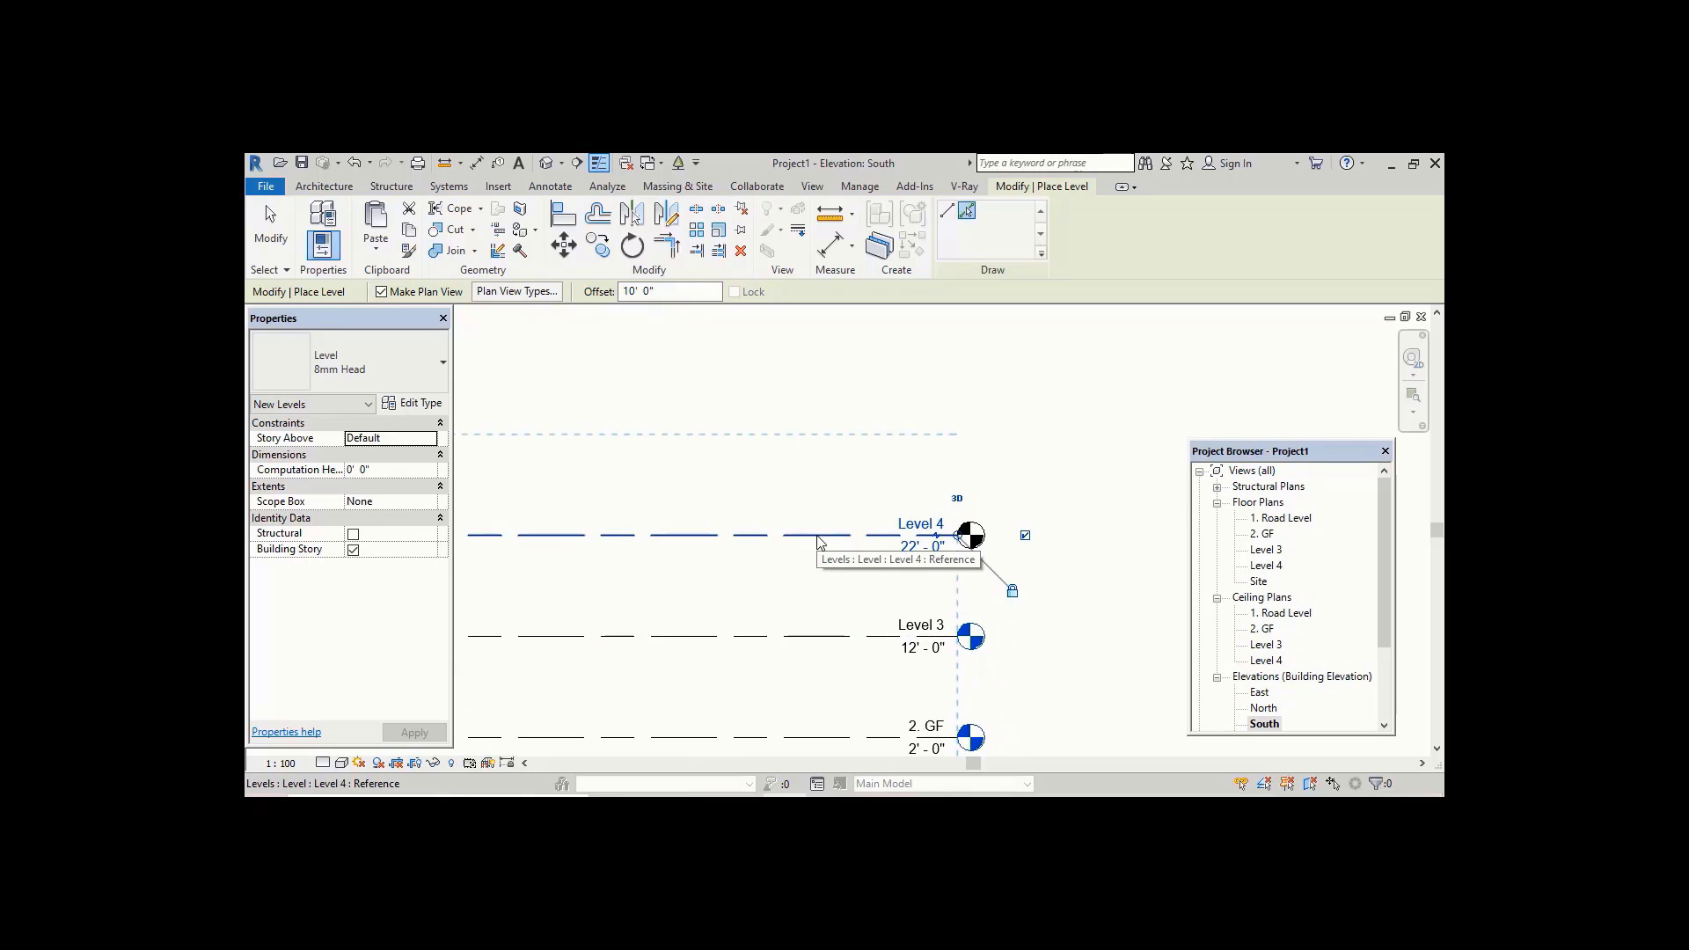
Step: Set the offset to 8' 0" and pick Level 4 to add a level 8' above it
{"action": "double_click", "coordinate": [638, 292]}
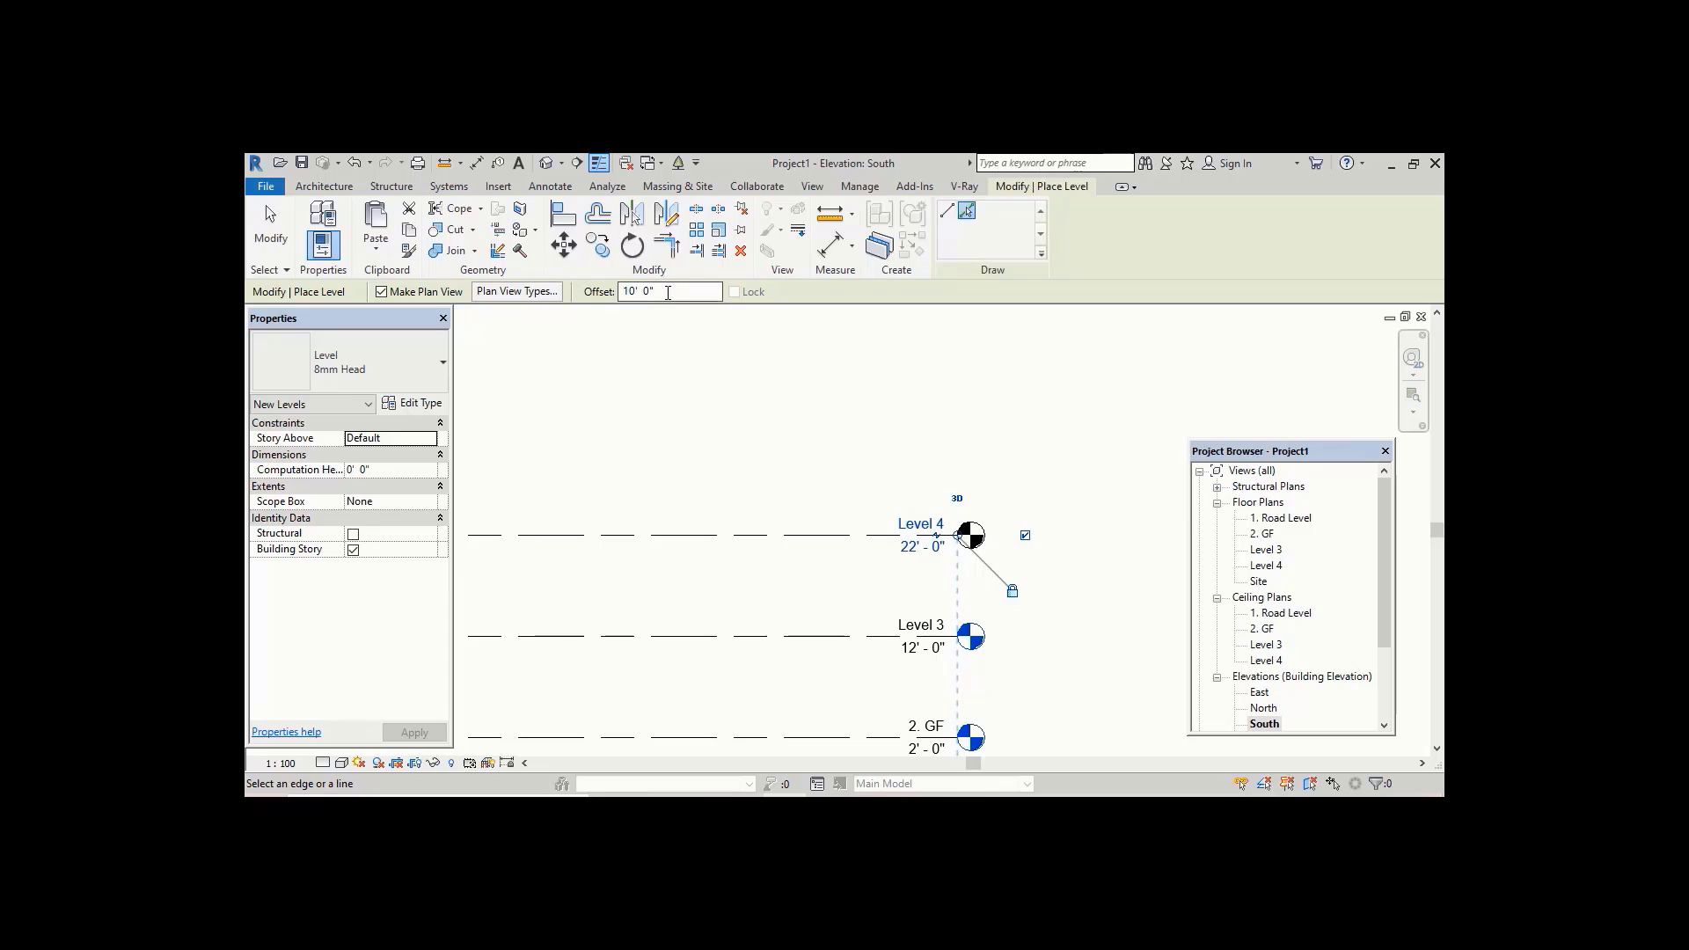
{"action": "type", "text": "8"}
{"action": "left_click", "coordinate": [781, 532]}
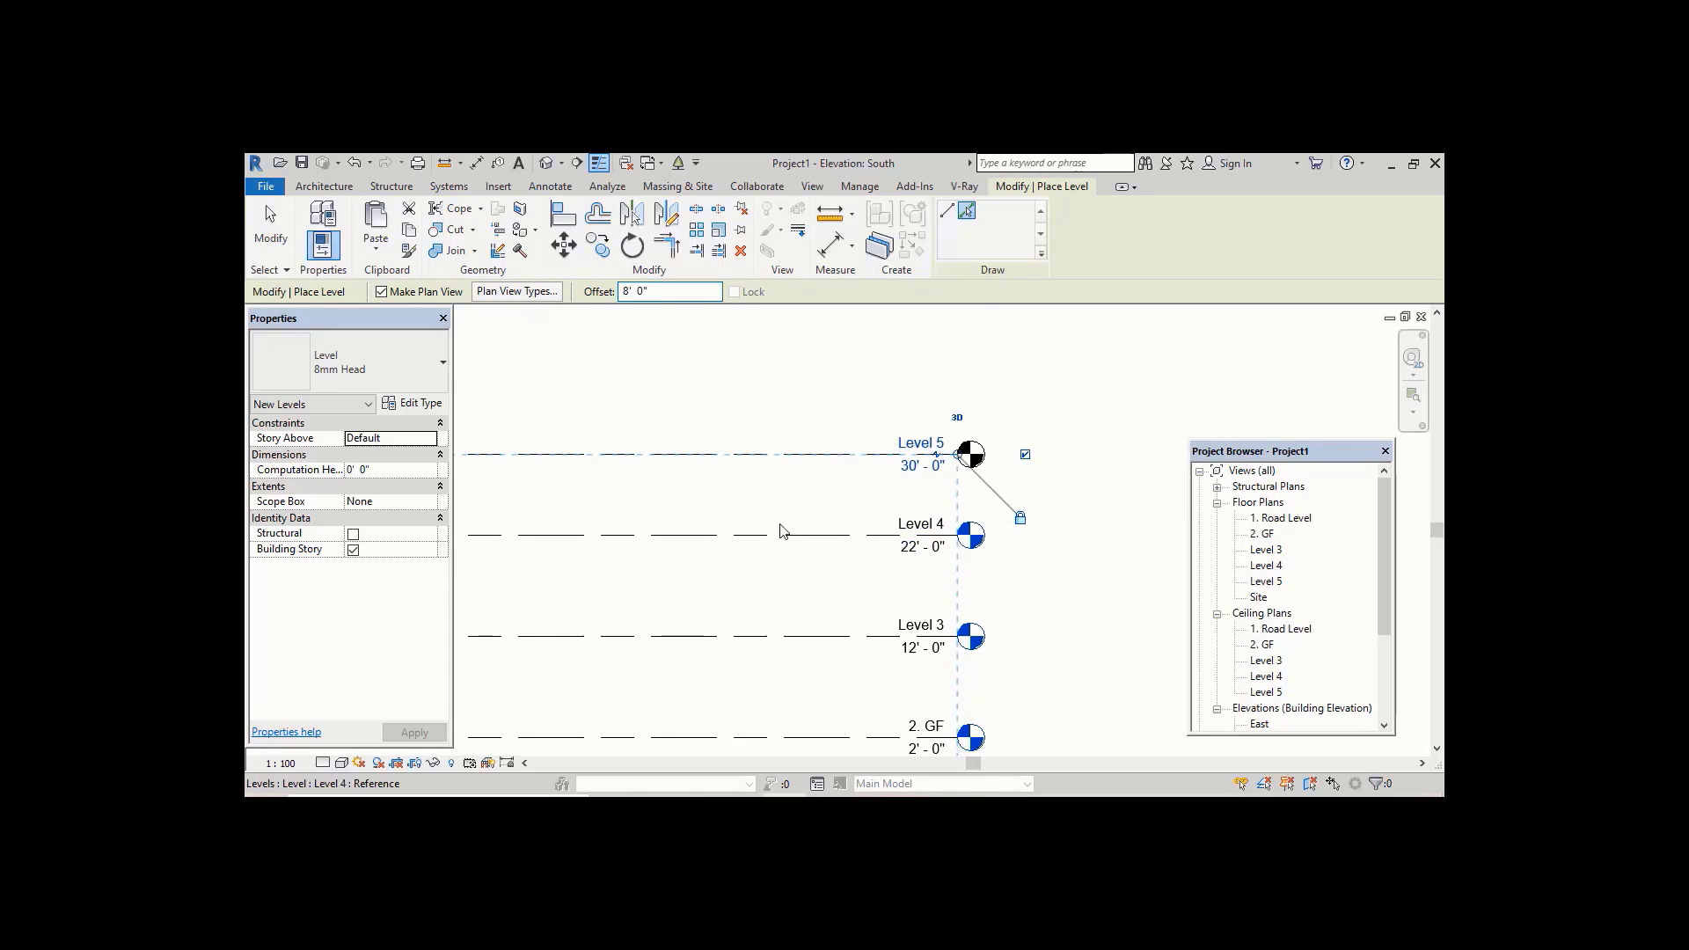
{"action": "middle_click_drag", "start_coordinate": [859, 451], "coordinate": [769, 381]}
{"action": "key", "text": "Escape"}
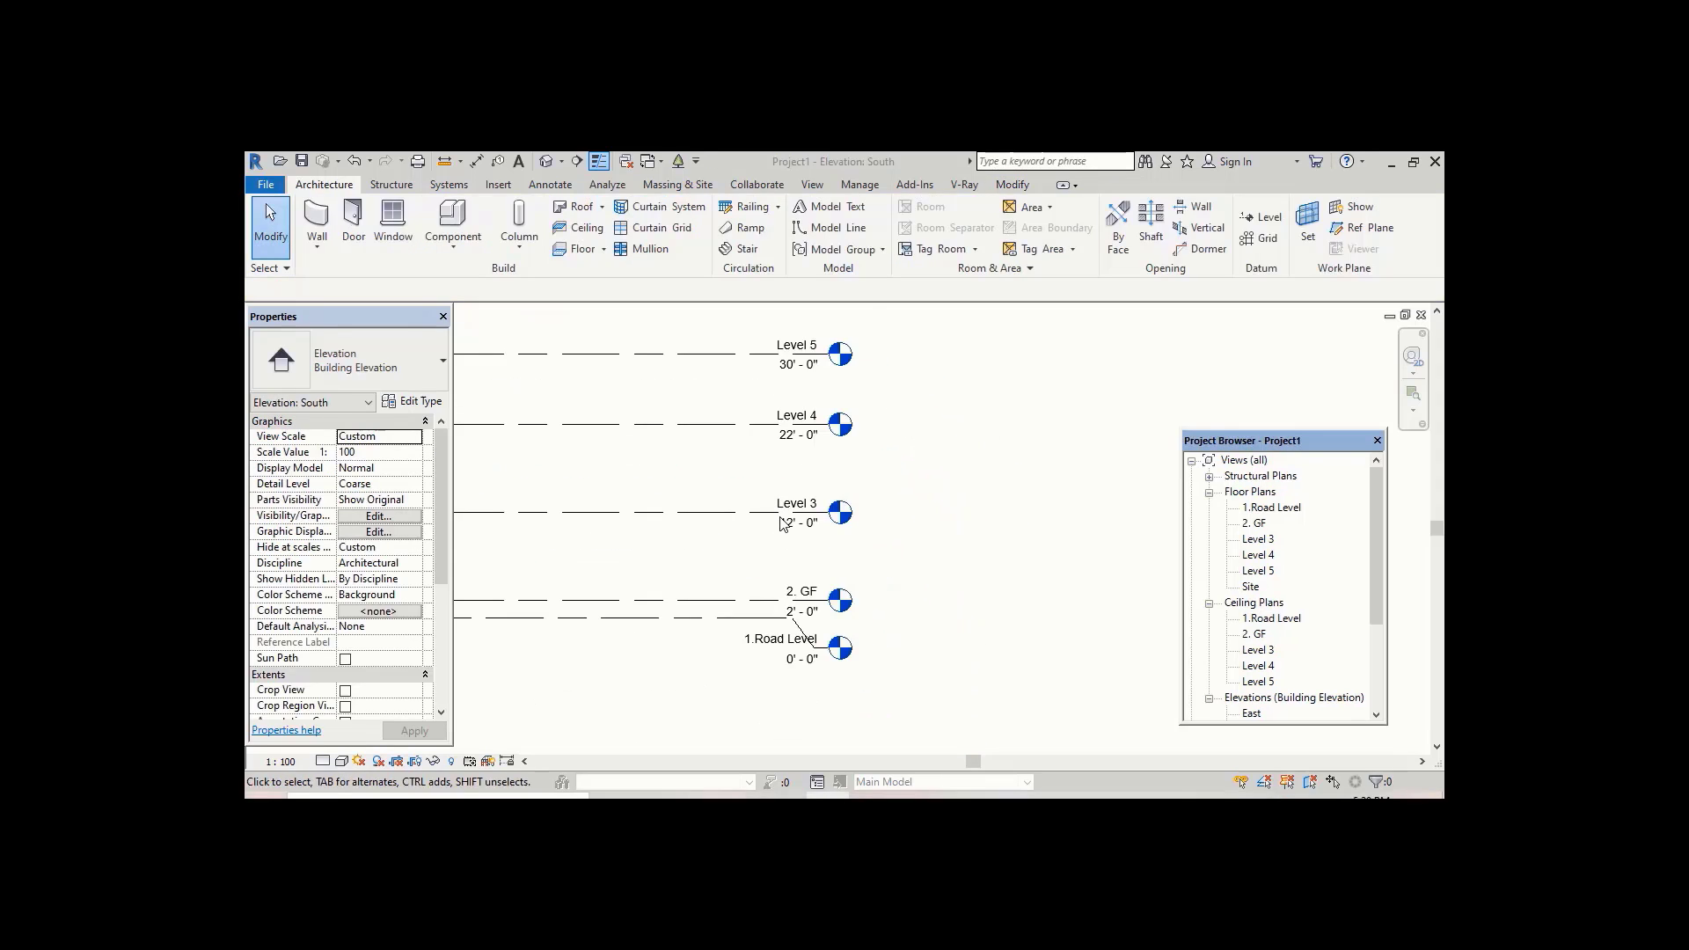
Step: Rename Level 3 to "3. 1st Floor" and rename its corresponding views
{"action": "scroll", "coordinate": [779, 523], "scroll_direction": "up", "scroll_amount": 3}
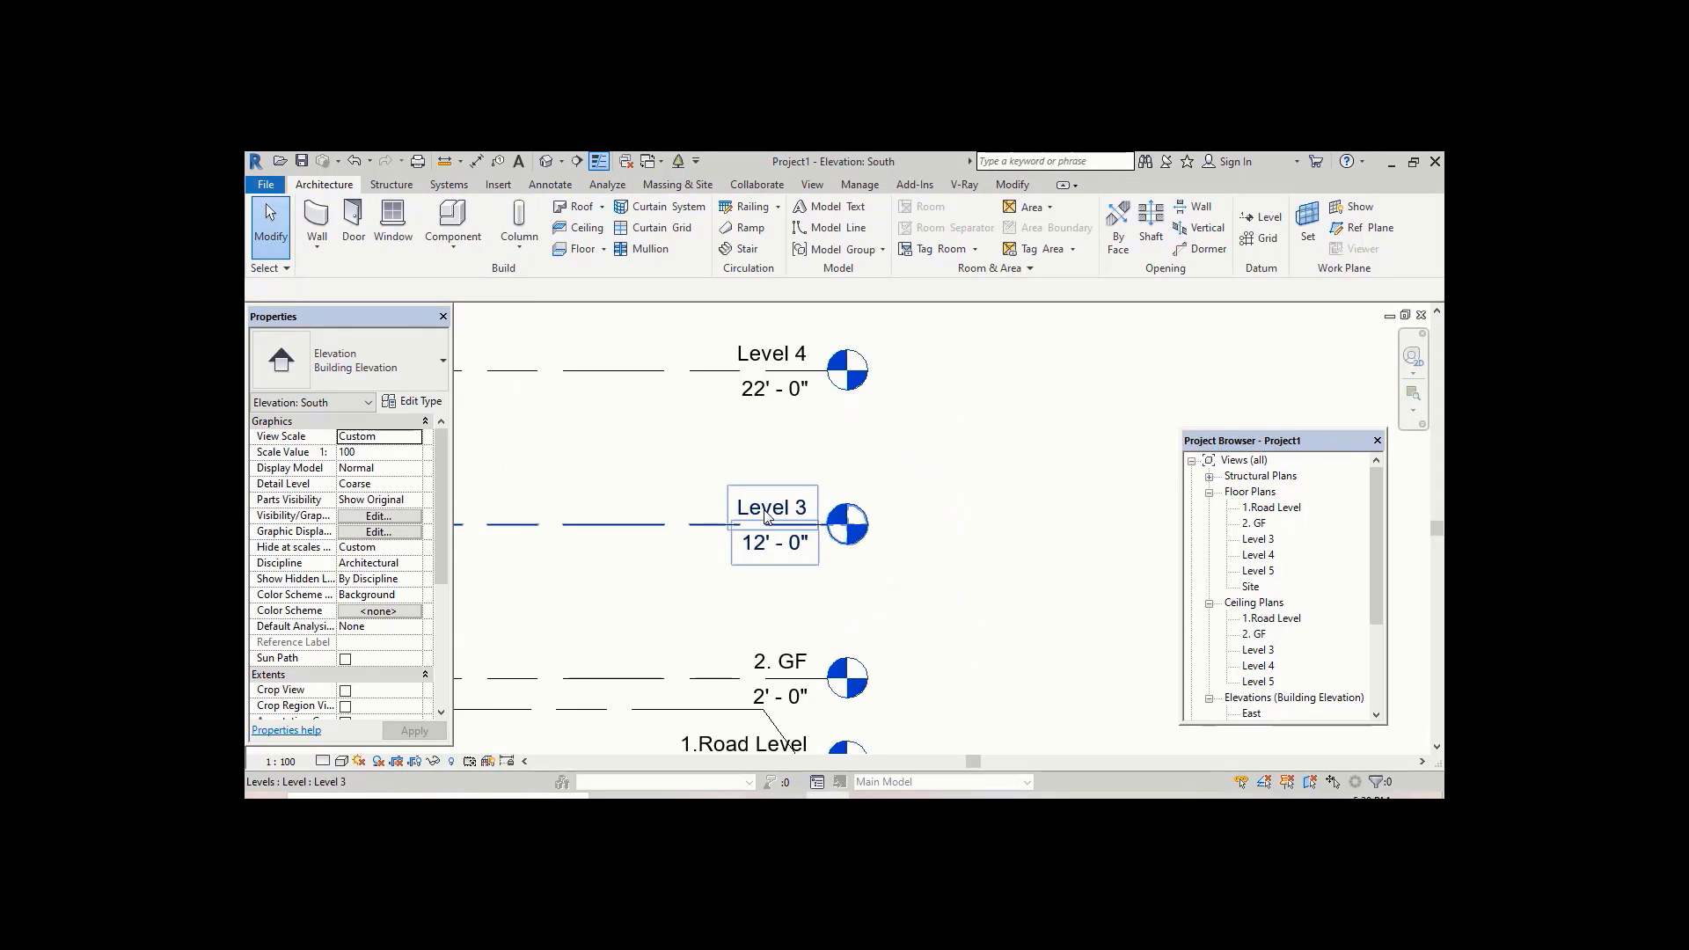
{"action": "left_click", "coordinate": [768, 510]}
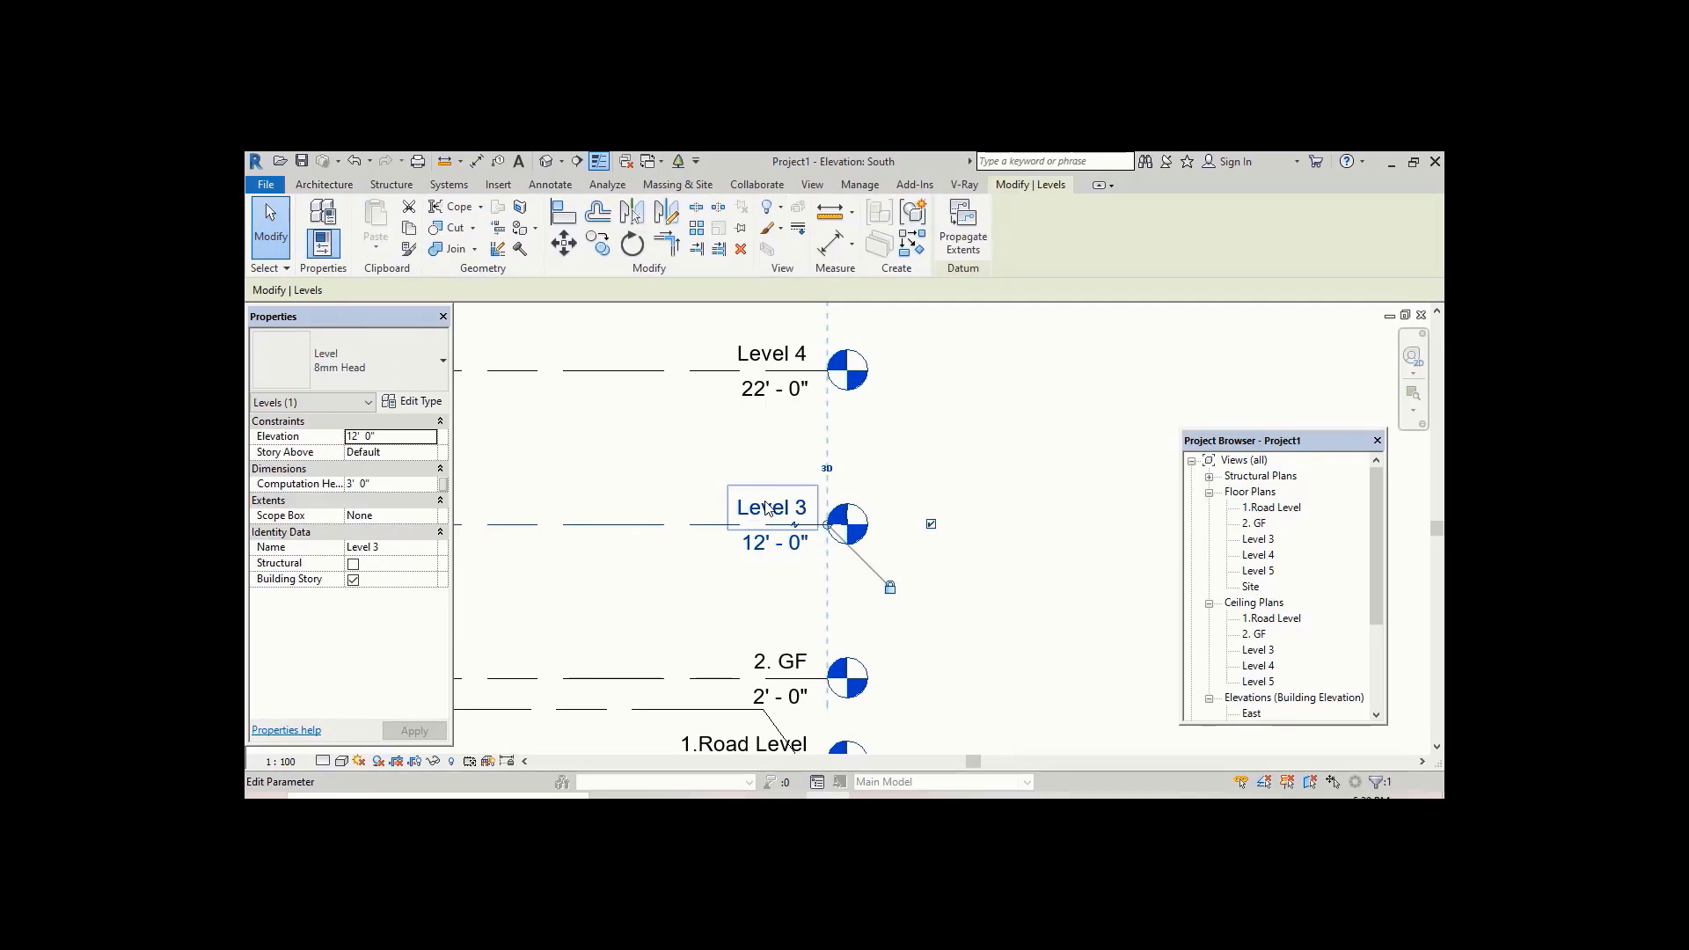
{"action": "left_click", "coordinate": [768, 508]}
{"action": "type", "text": "3"}
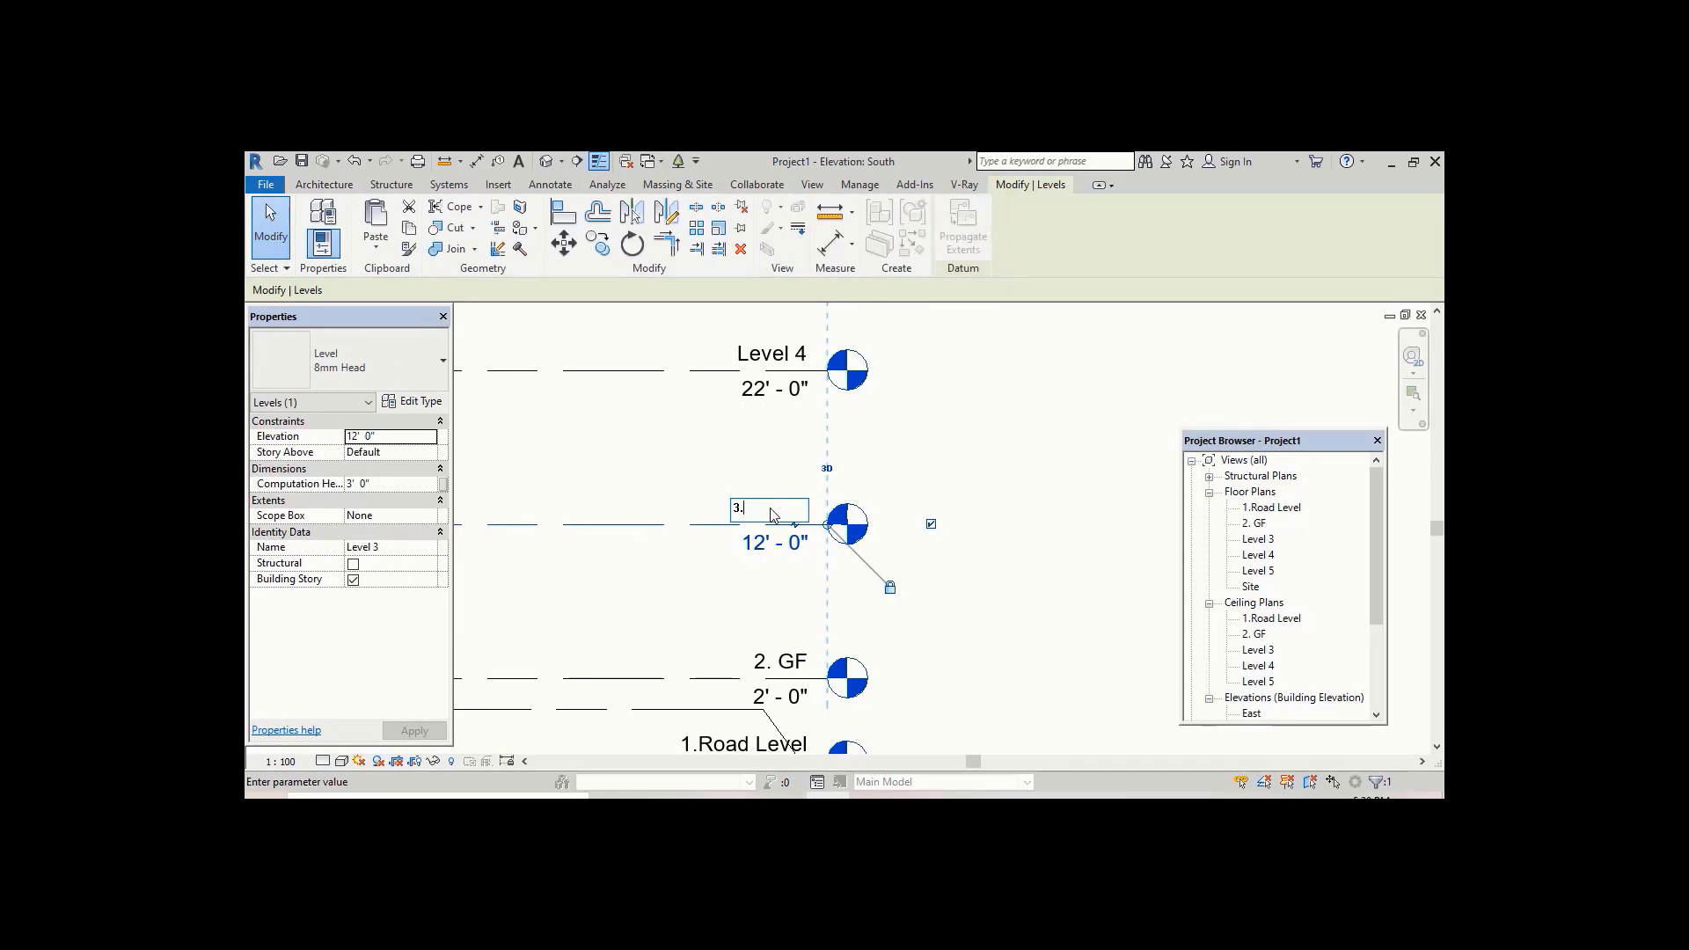
{"action": "type", "text": ". 1st Floor"}
{"action": "key", "text": "Return"}
{"action": "left_click", "coordinate": [889, 491]}
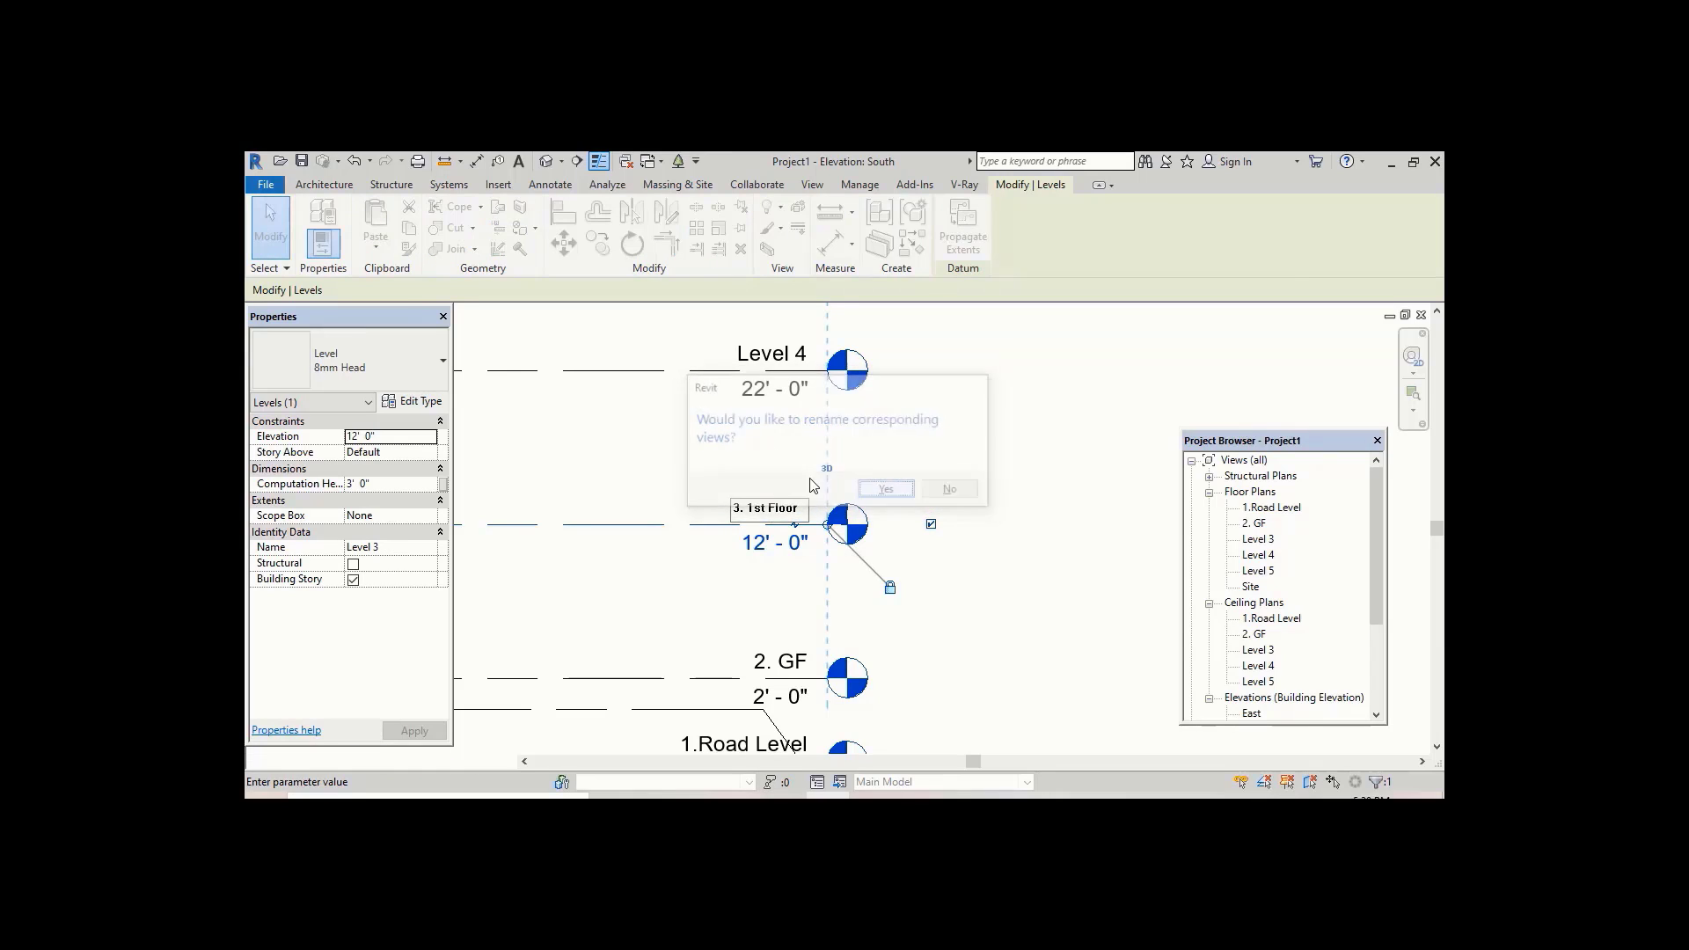
Step: Rename Level 4 to "4. 2nd Floor" and rename its corresponding views
{"action": "left_click", "coordinate": [770, 359]}
{"action": "left_click", "coordinate": [770, 357]}
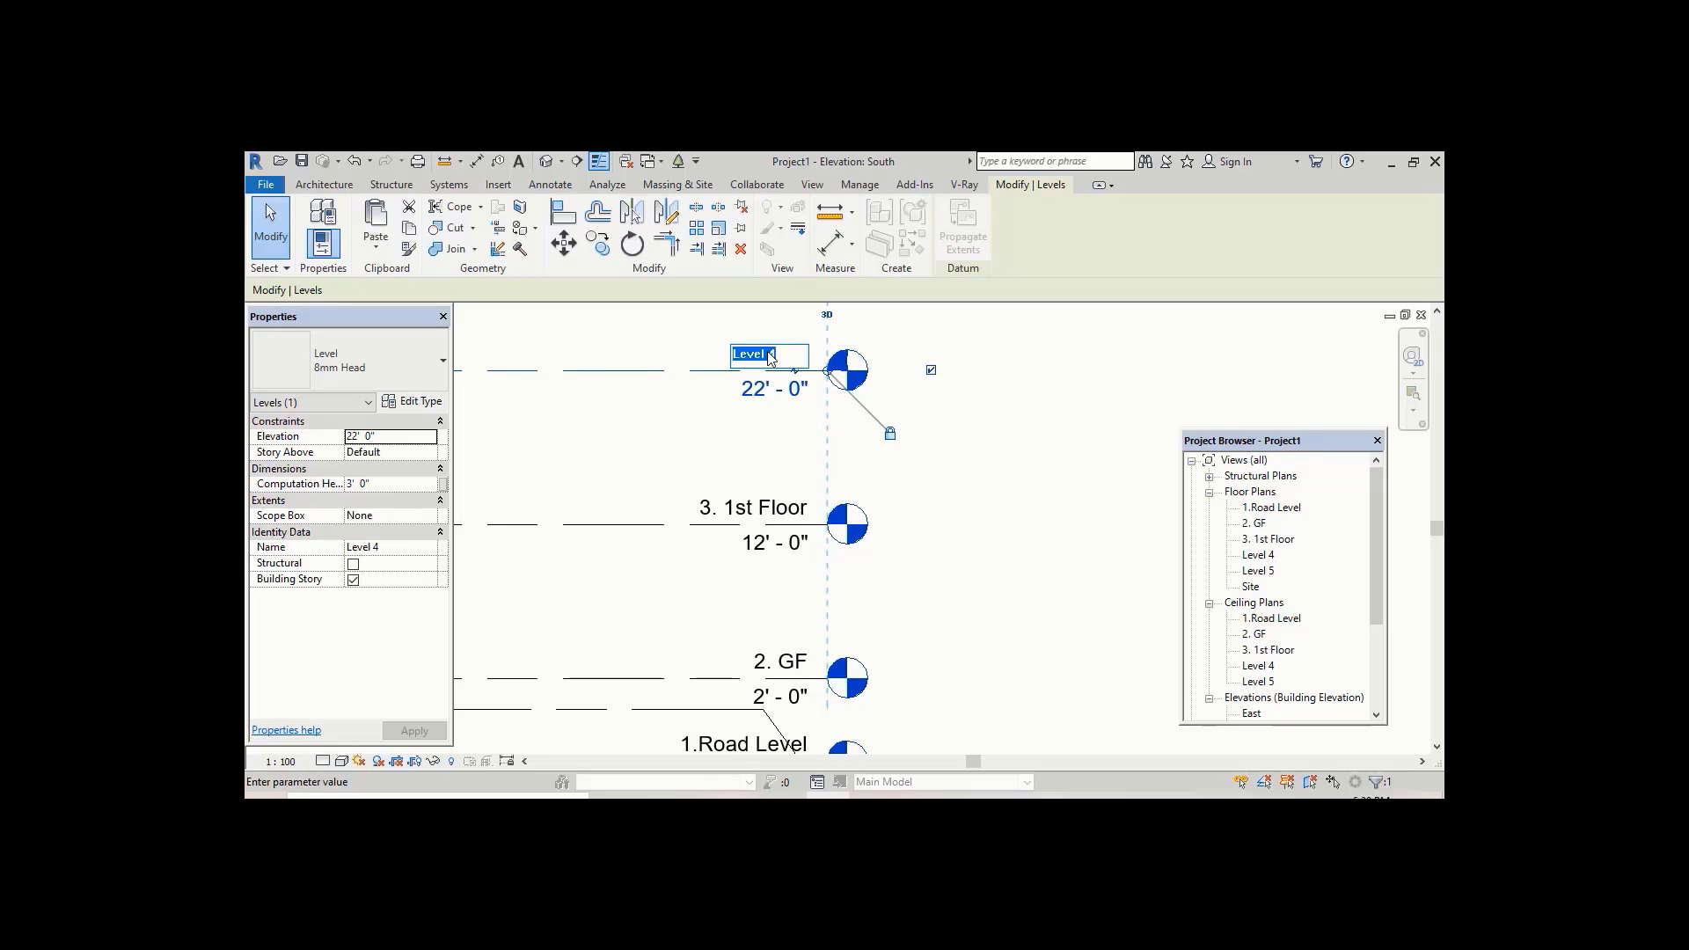
{"action": "type", "text": "4. 2nd Floor"}
{"action": "key", "text": "Return"}
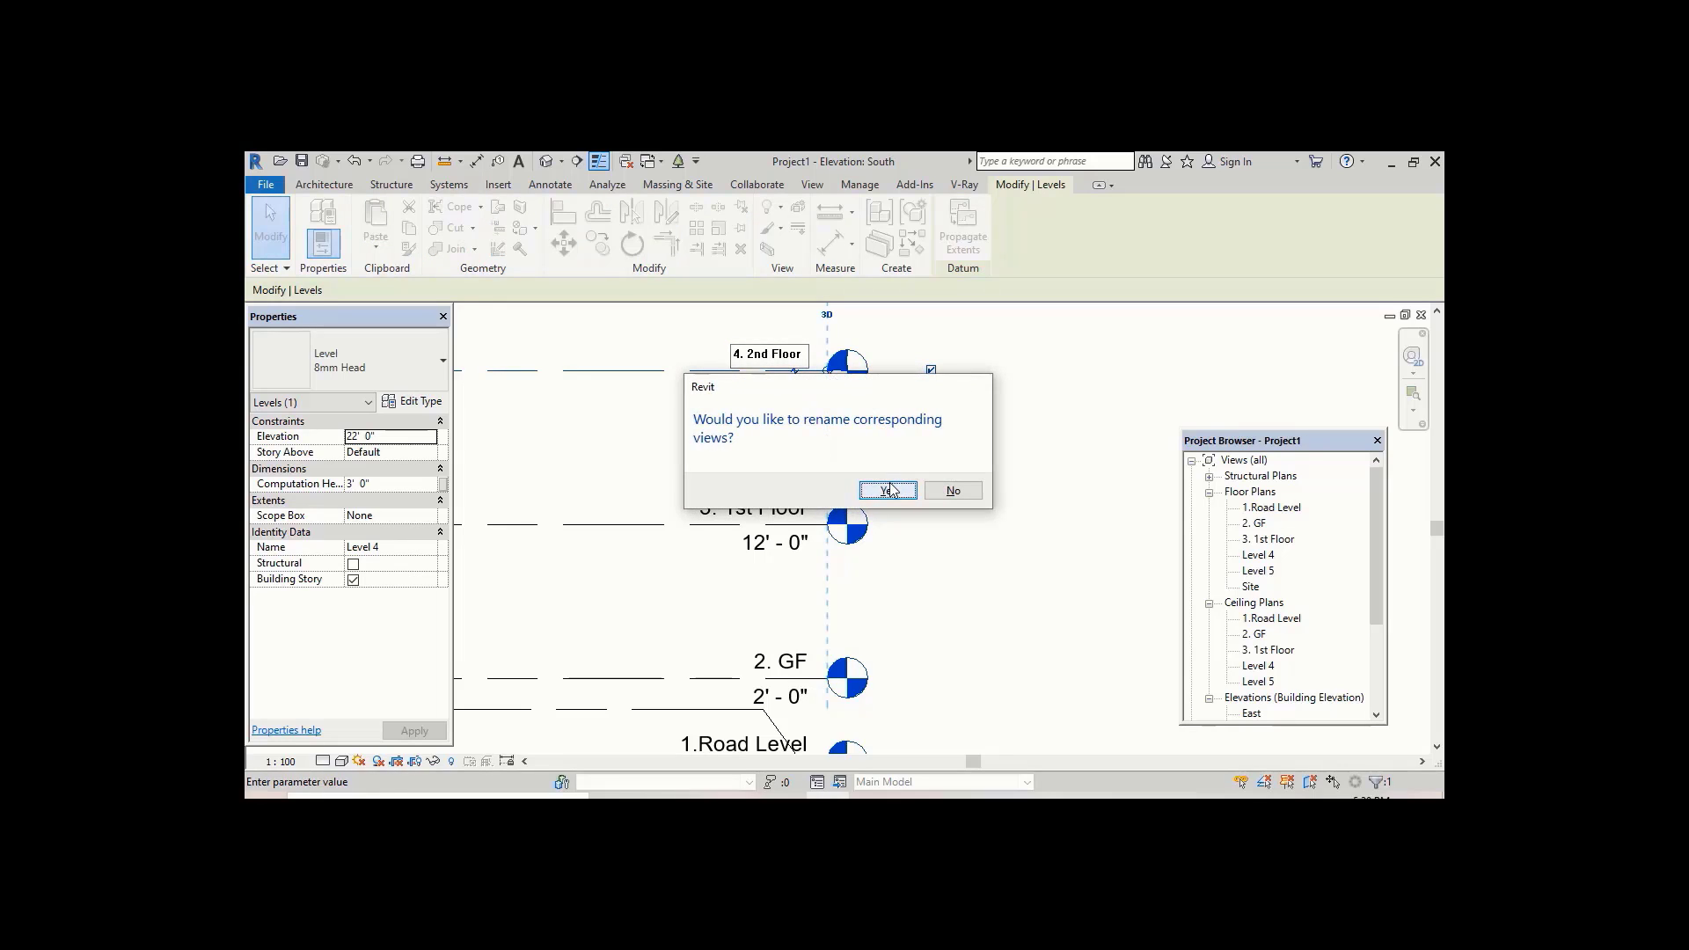
{"action": "left_click", "coordinate": [891, 488]}
Step: Rename Level 5 to "5. Hade Room Slab" and rename its corresponding views
{"action": "middle_click_drag", "start_coordinate": [900, 494], "coordinate": [912, 595]}
{"action": "left_click", "coordinate": [783, 333]}
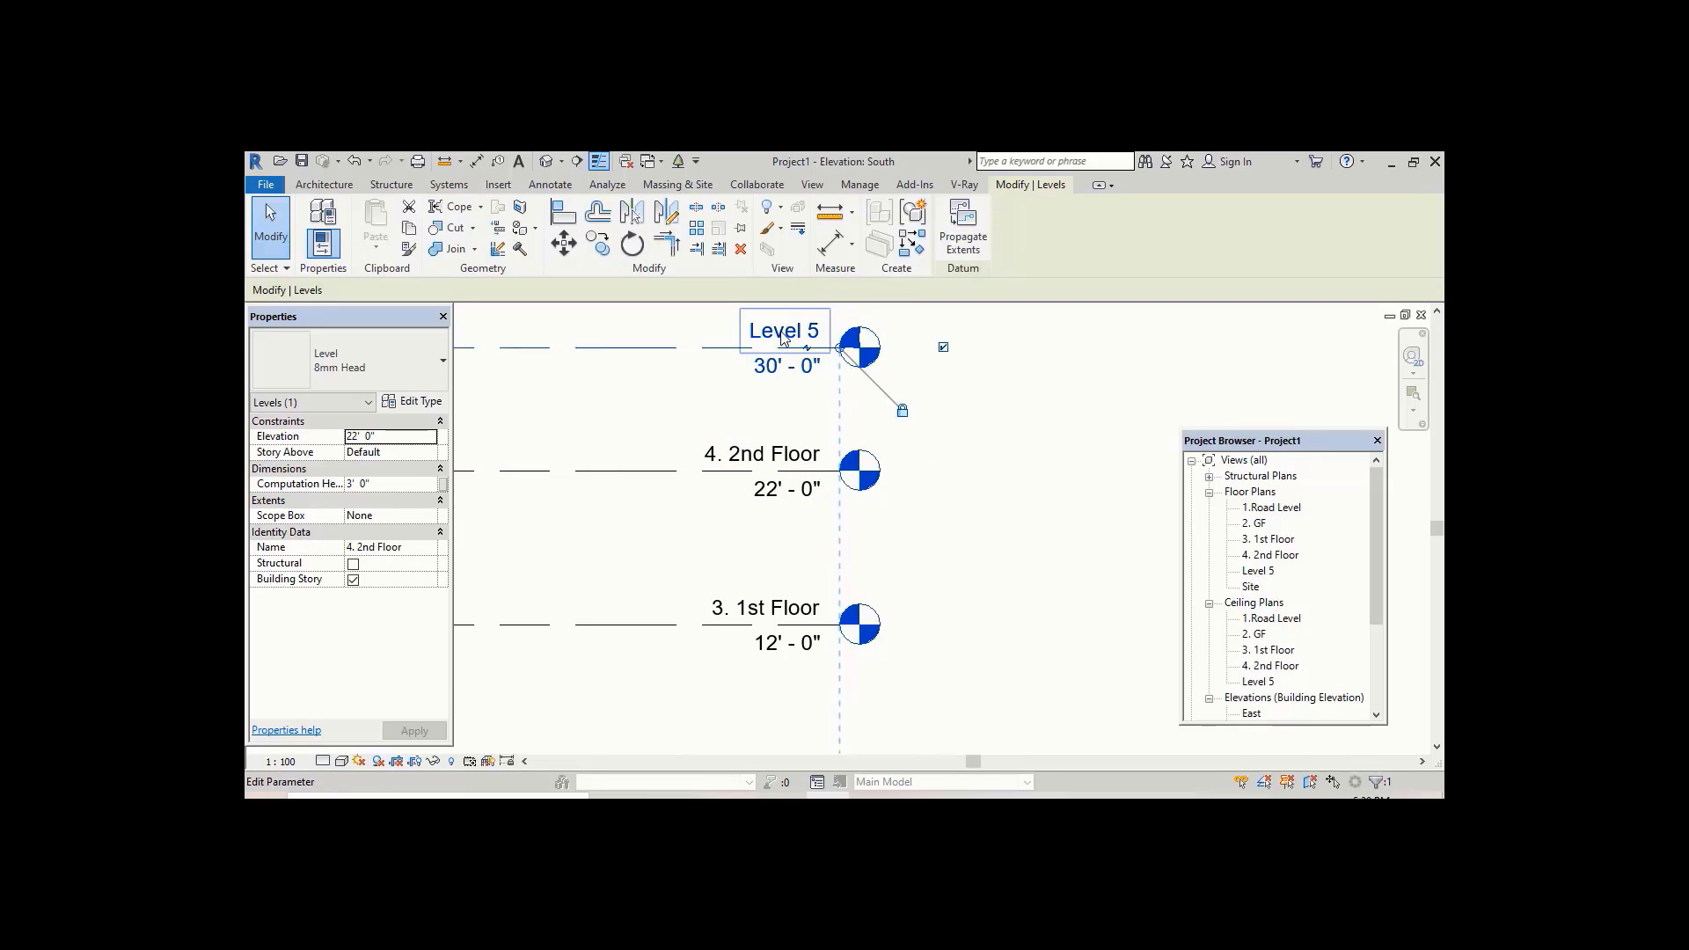
{"action": "left_click", "coordinate": [782, 331]}
{"action": "type", "text": "5."}
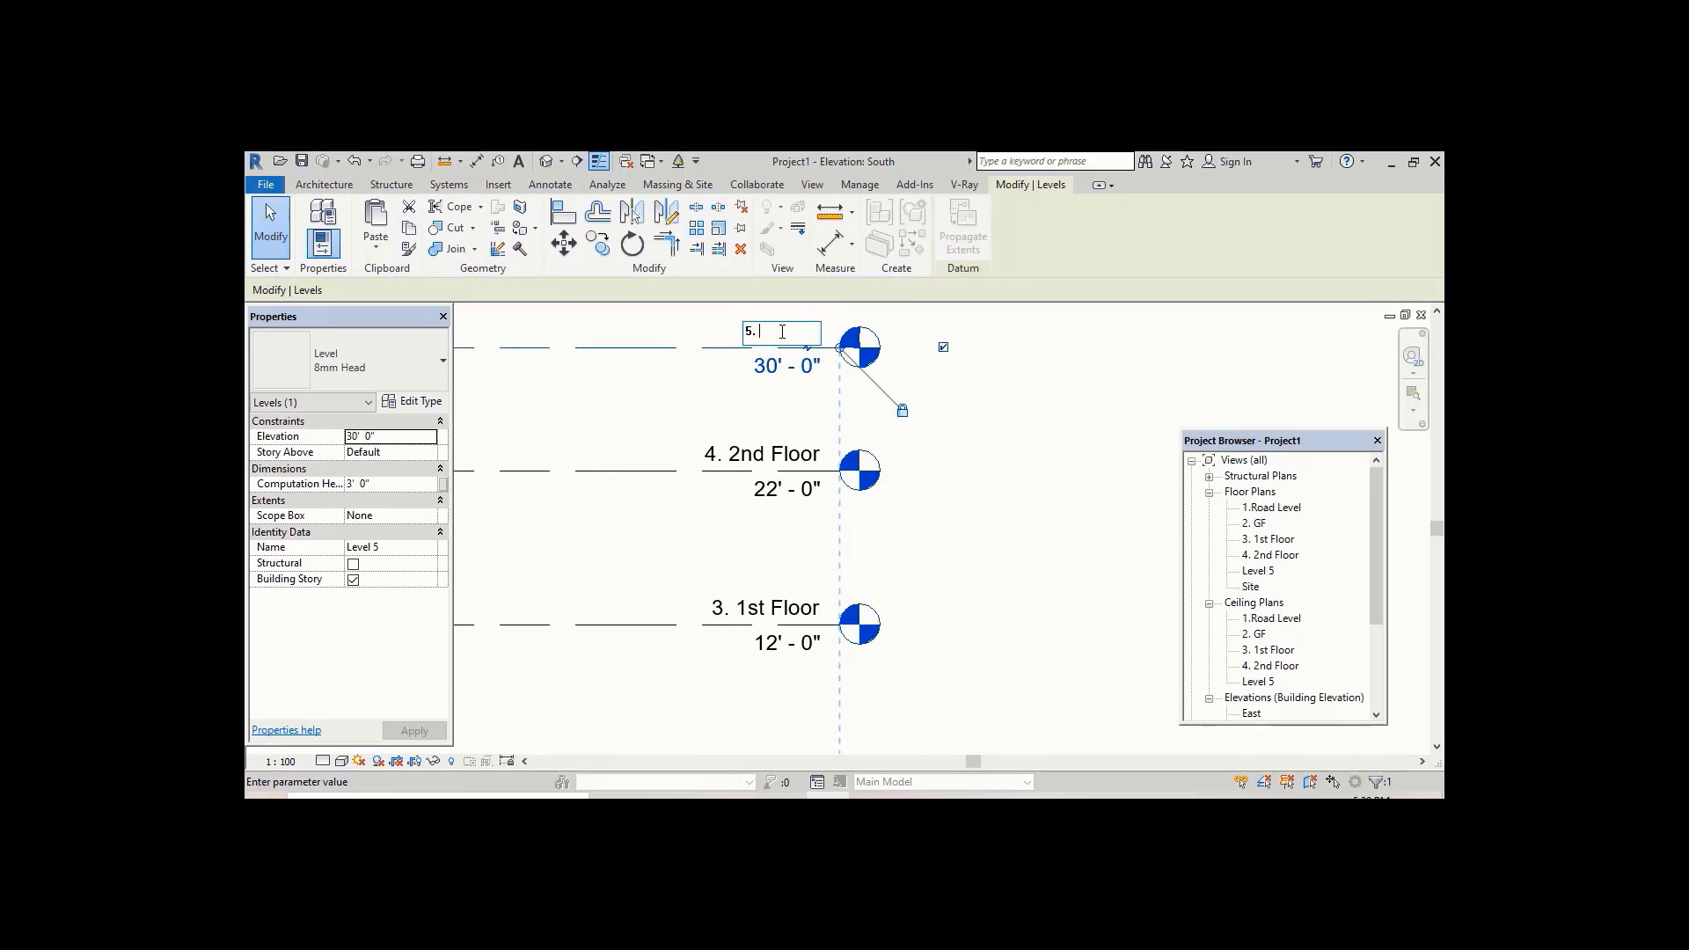
{"action": "type", "text": " Hade"}
{"action": "type", "text": "m Sla"}
{"action": "type", "text": "b"}
{"action": "key", "text": "Return"}
{"action": "key", "text": "Return"}
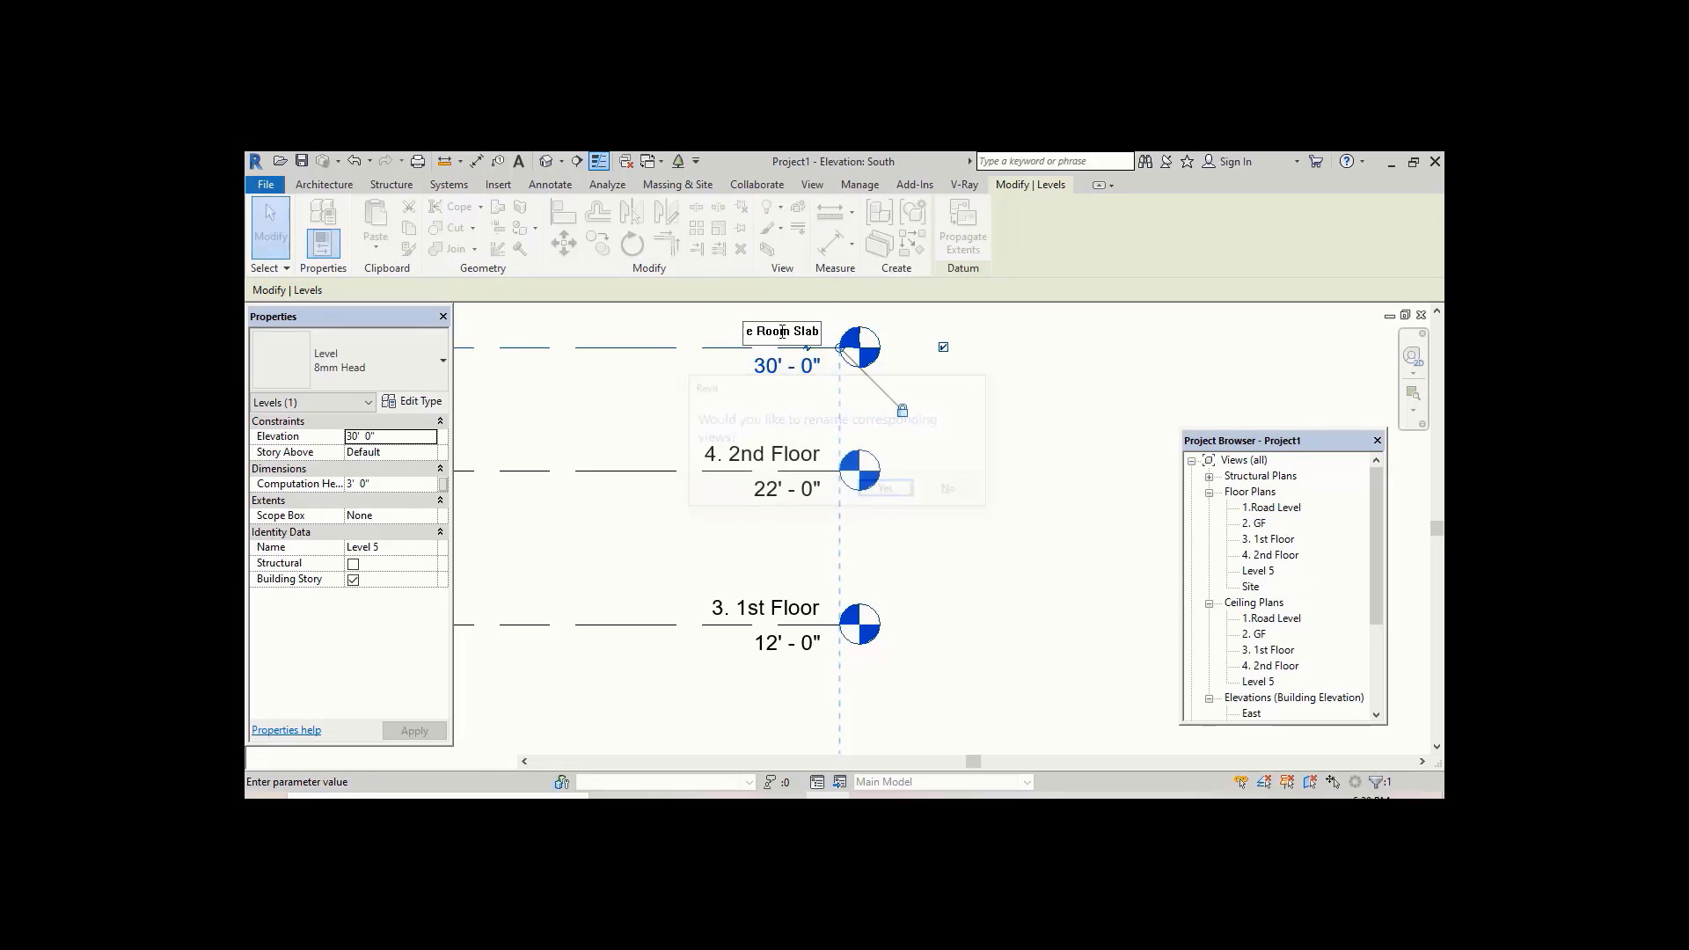
Step: Open the New Floor Plan dialog to check which levels still lack floor plan views
{"action": "scroll", "coordinate": [781, 333], "scroll_direction": "down", "scroll_amount": 2}
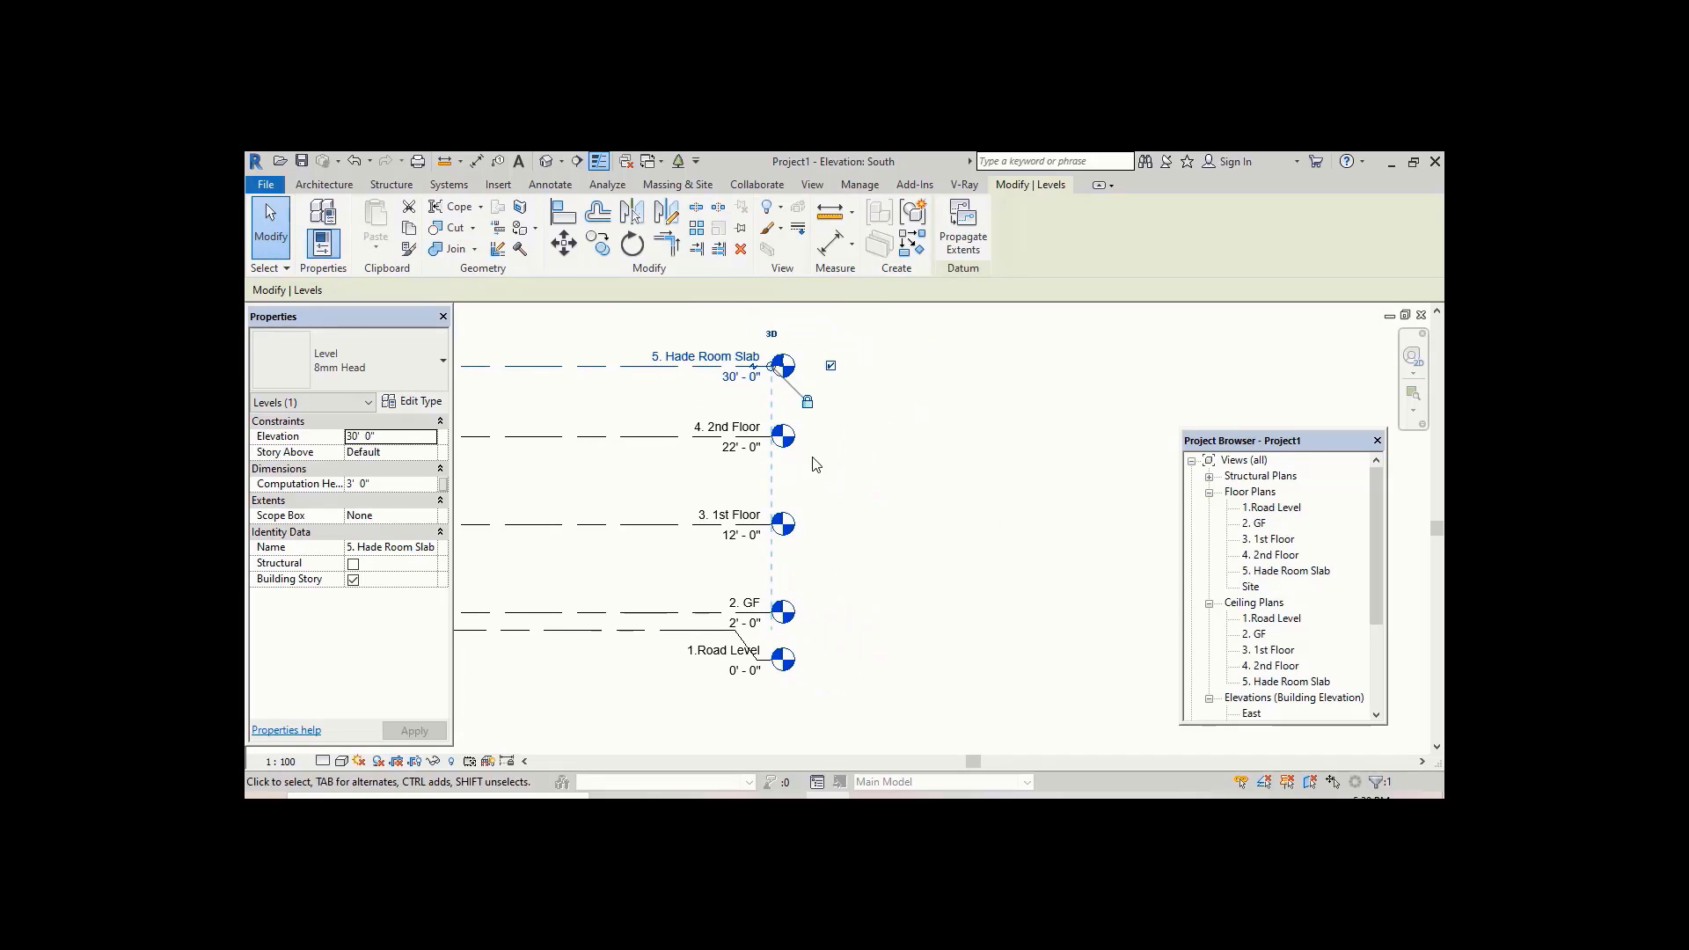
{"action": "middle_click_drag", "start_coordinate": [875, 493], "coordinate": [888, 466]}
{"action": "middle_click_drag", "start_coordinate": [860, 555], "coordinate": [845, 624]}
{"action": "middle_click_drag", "start_coordinate": [646, 380], "coordinate": [651, 341]}
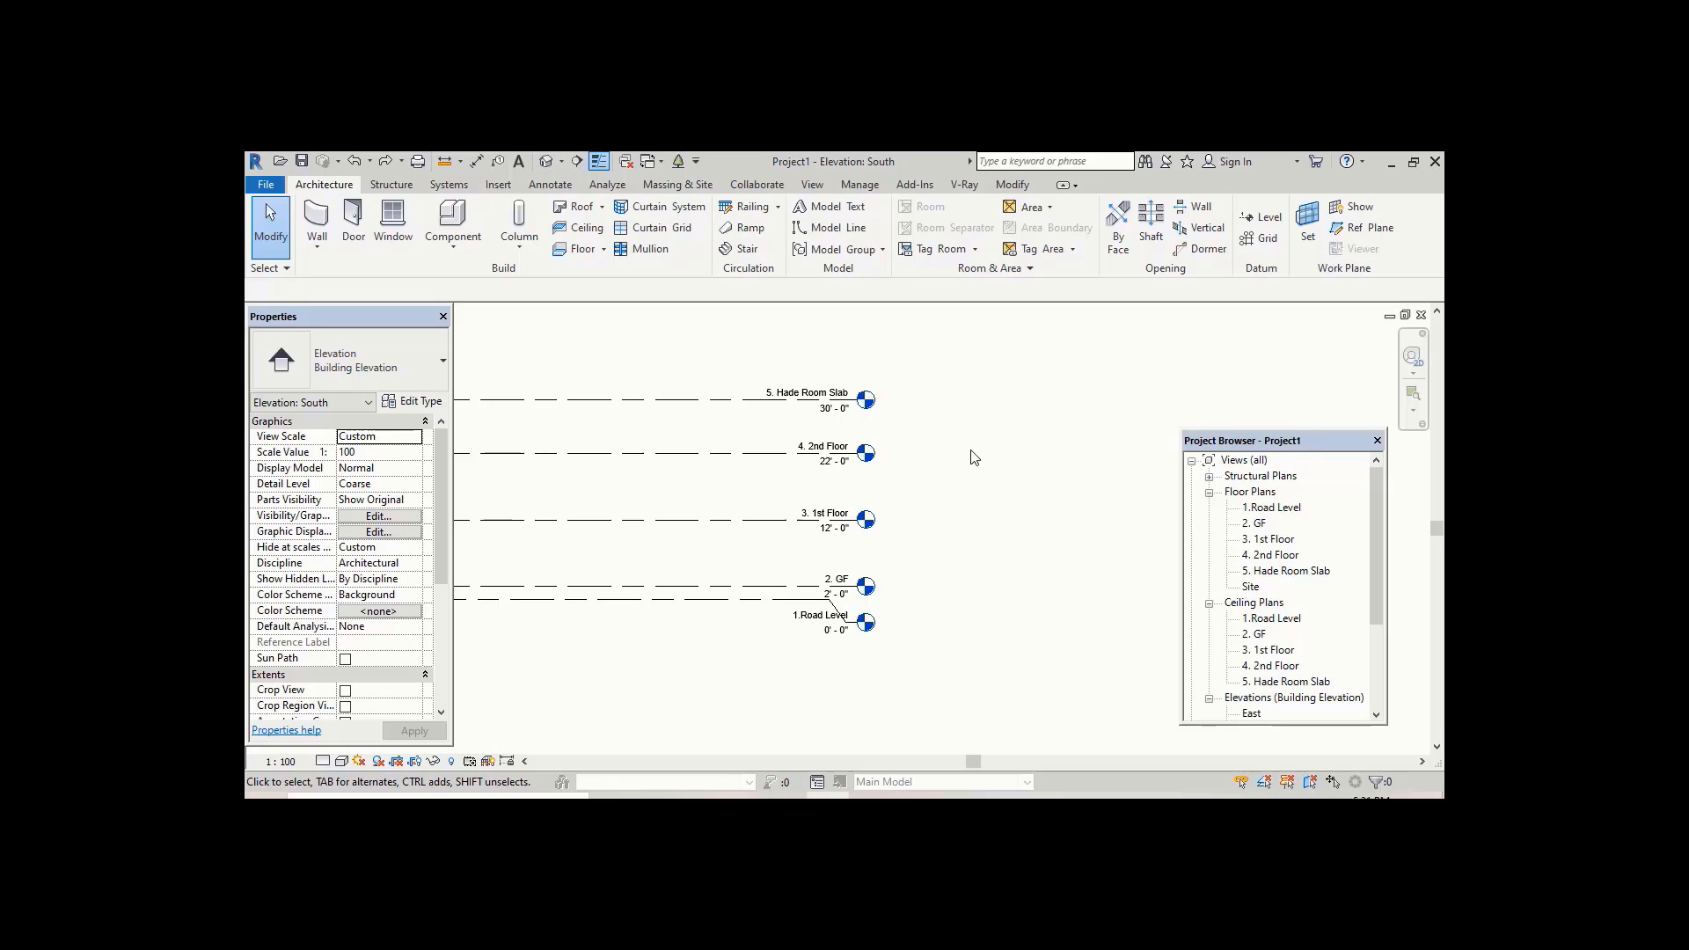
{"action": "left_click", "coordinate": [811, 192]}
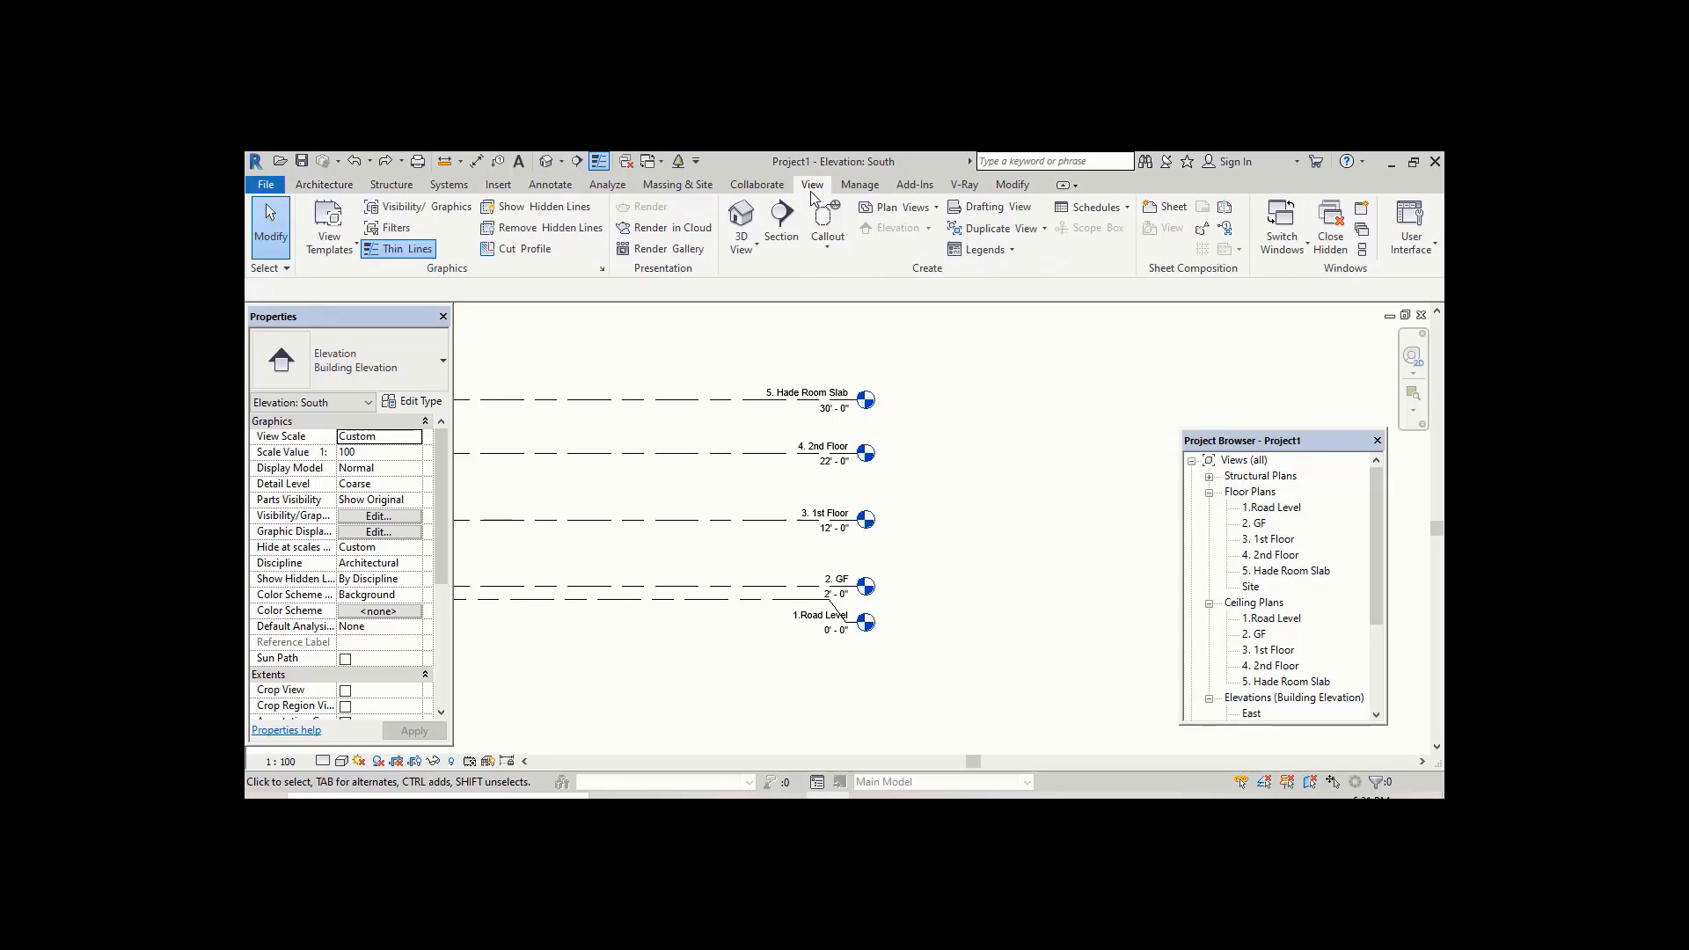
{"action": "left_click", "coordinate": [915, 211]}
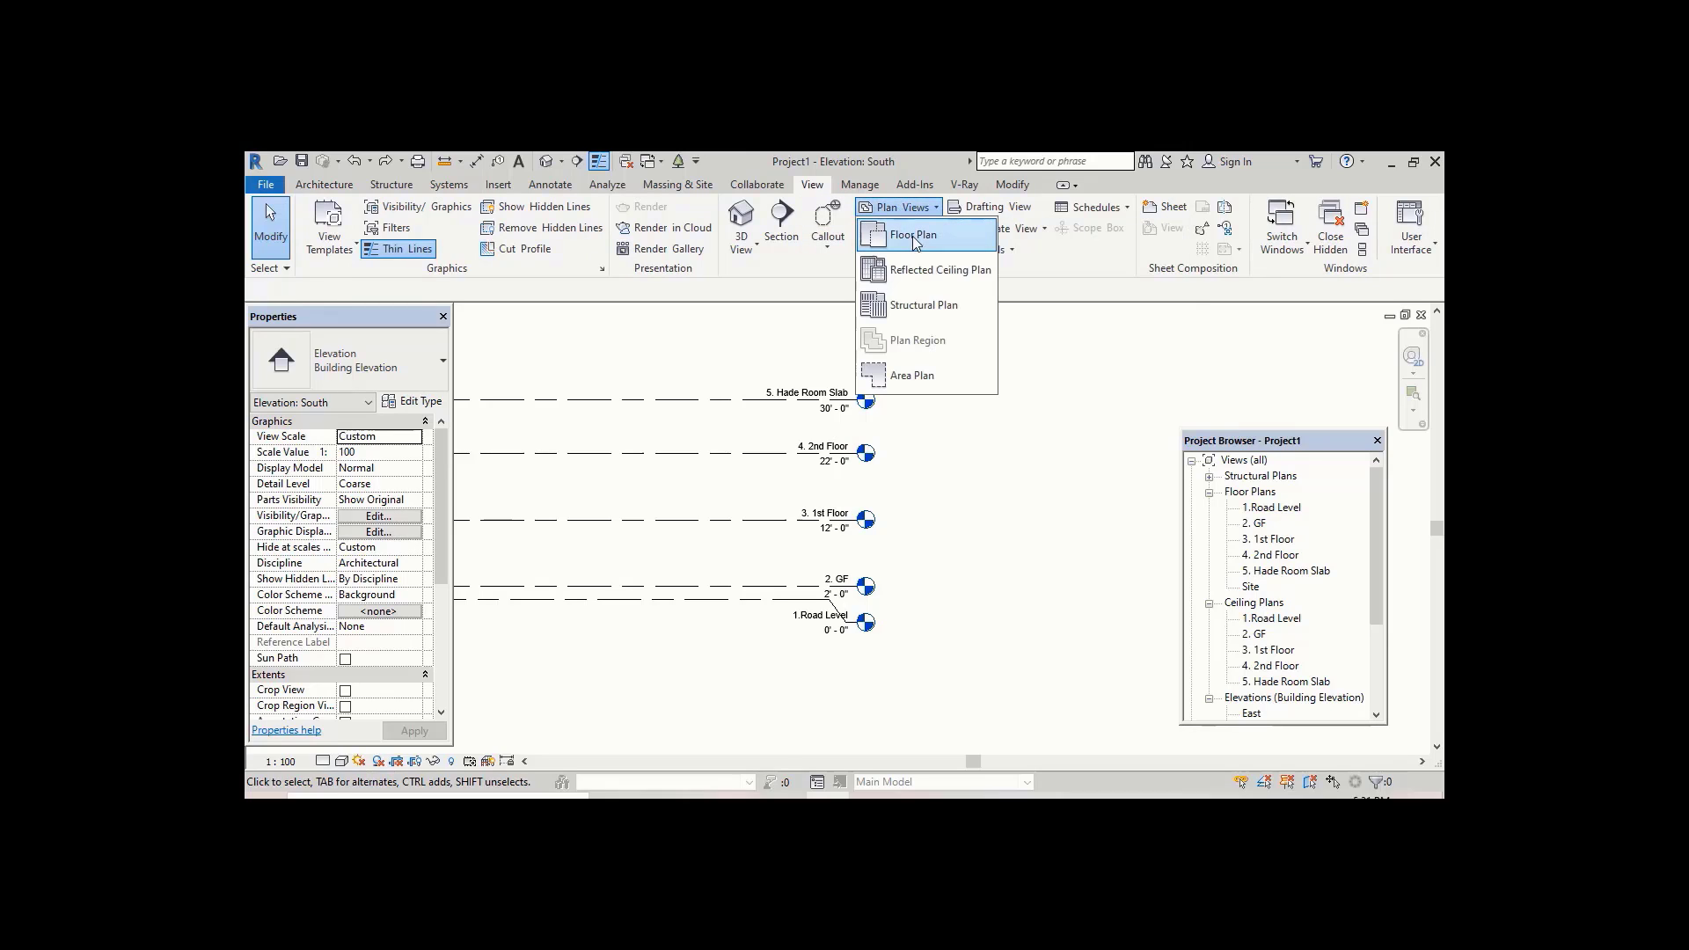
{"action": "left_click", "coordinate": [912, 238]}
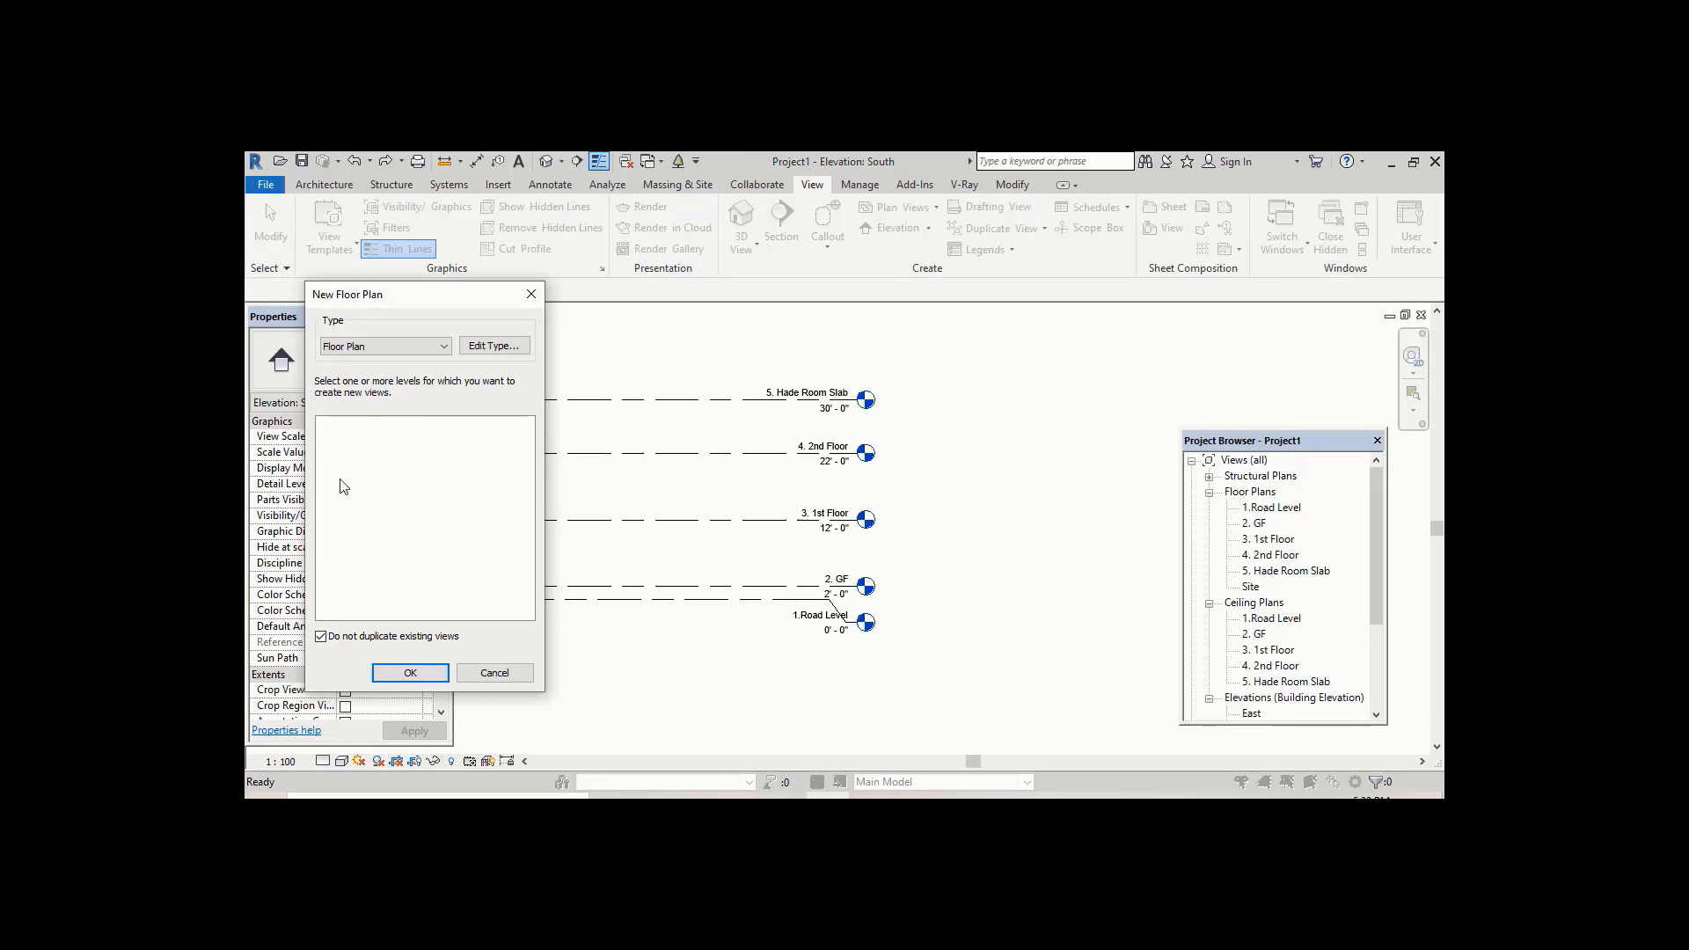
{"action": "left_click", "coordinate": [433, 681]}
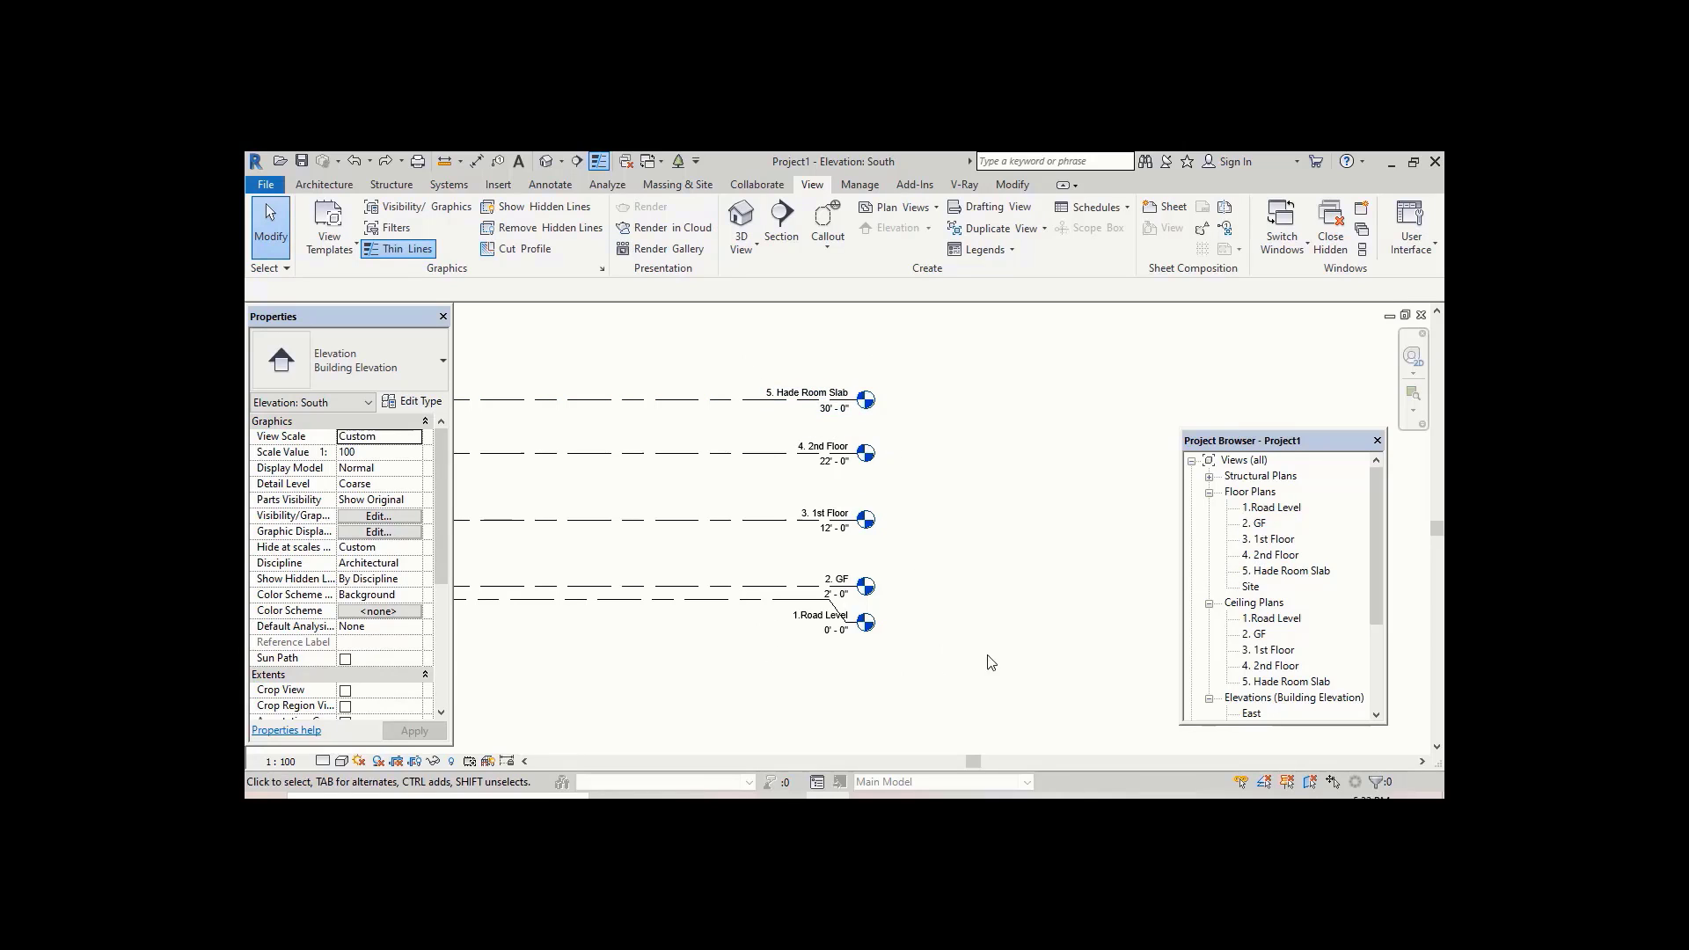
Step: Open the 1.Road Level and 2. GF floor plans to inspect them, returning to 1.Road Level
{"action": "scroll", "coordinate": [910, 541], "scroll_direction": "down", "scroll_amount": 2}
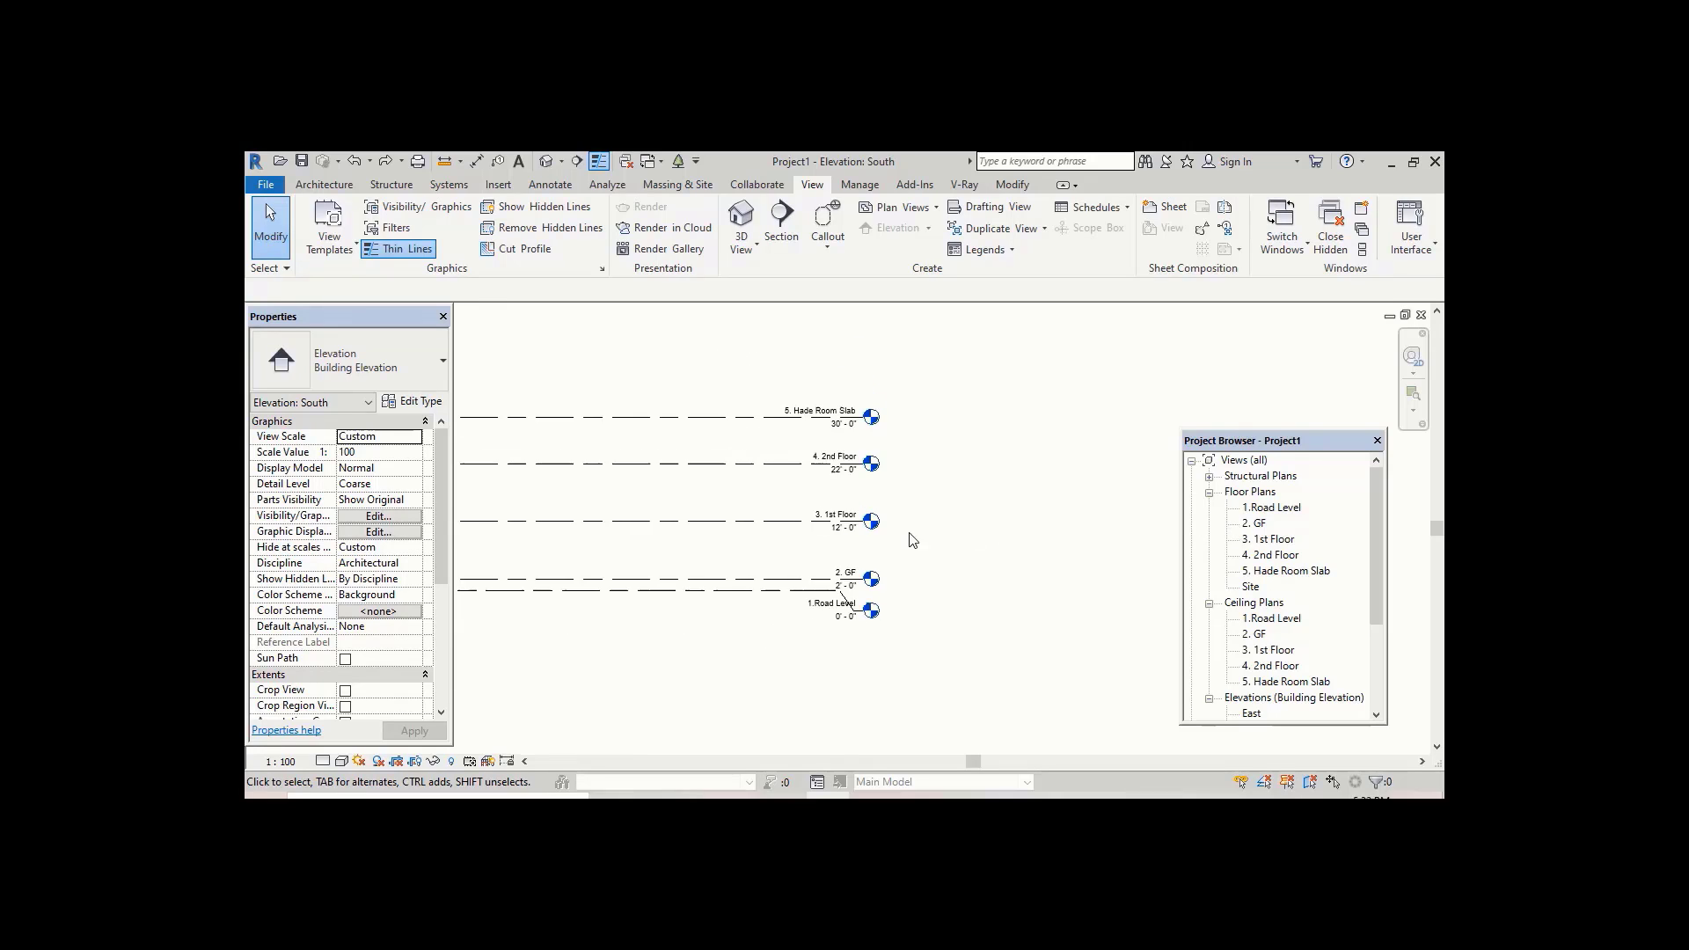
{"action": "scroll", "coordinate": [915, 535], "scroll_direction": "down", "scroll_amount": 3}
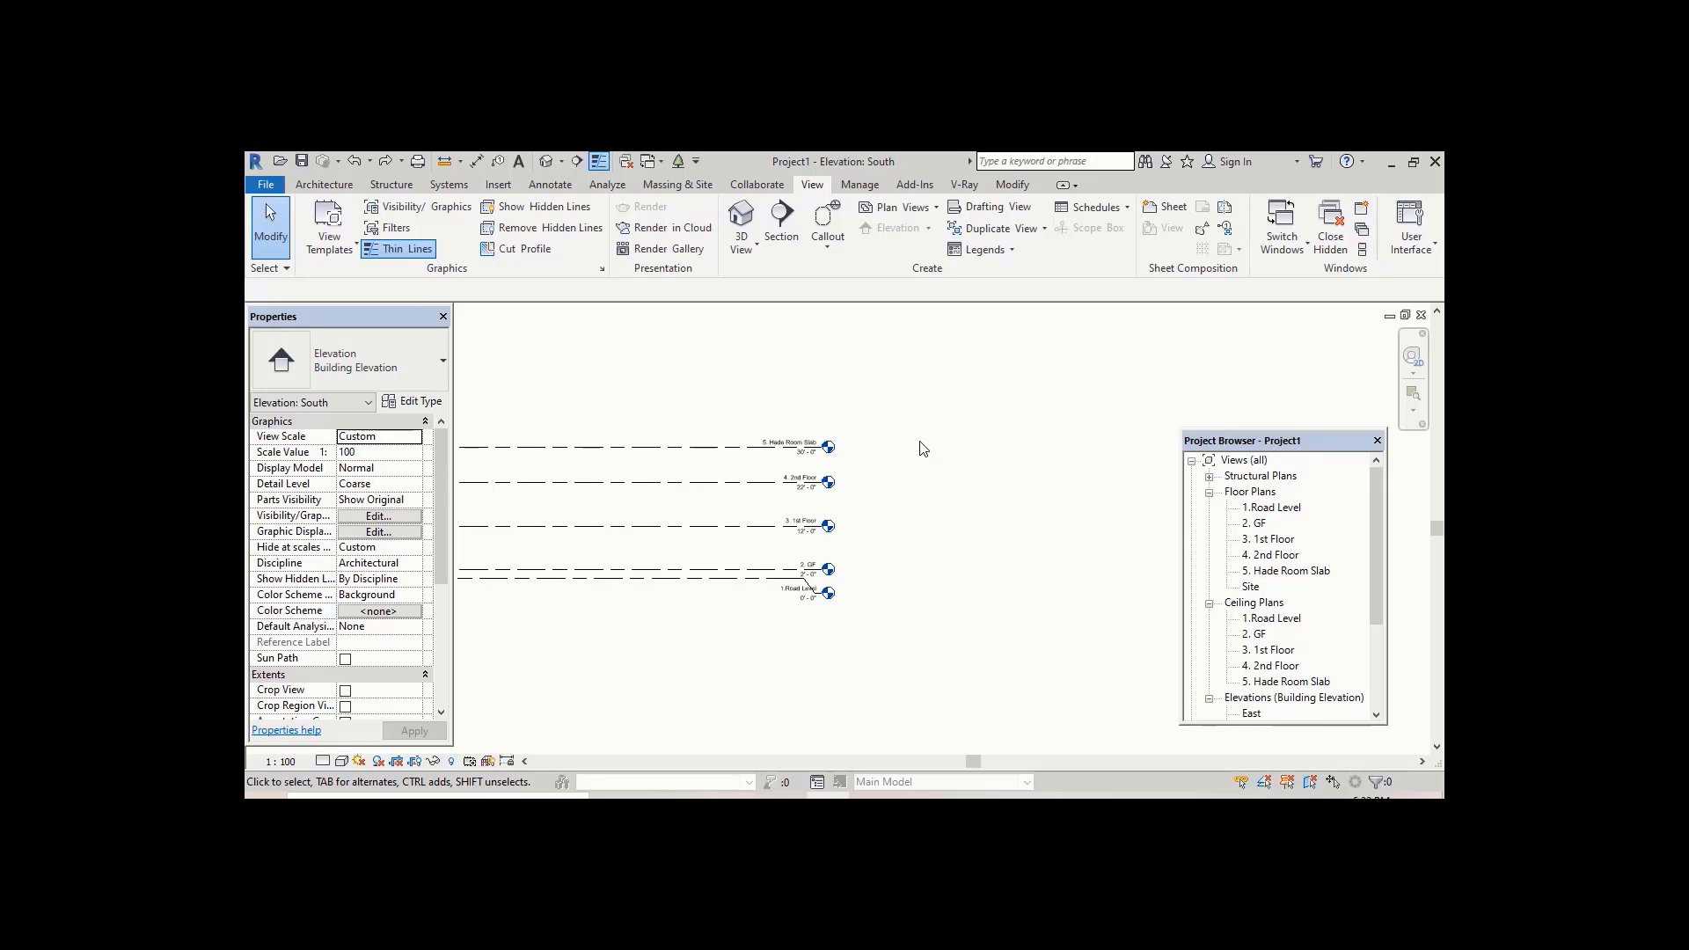
{"action": "double_click", "coordinate": [1266, 509]}
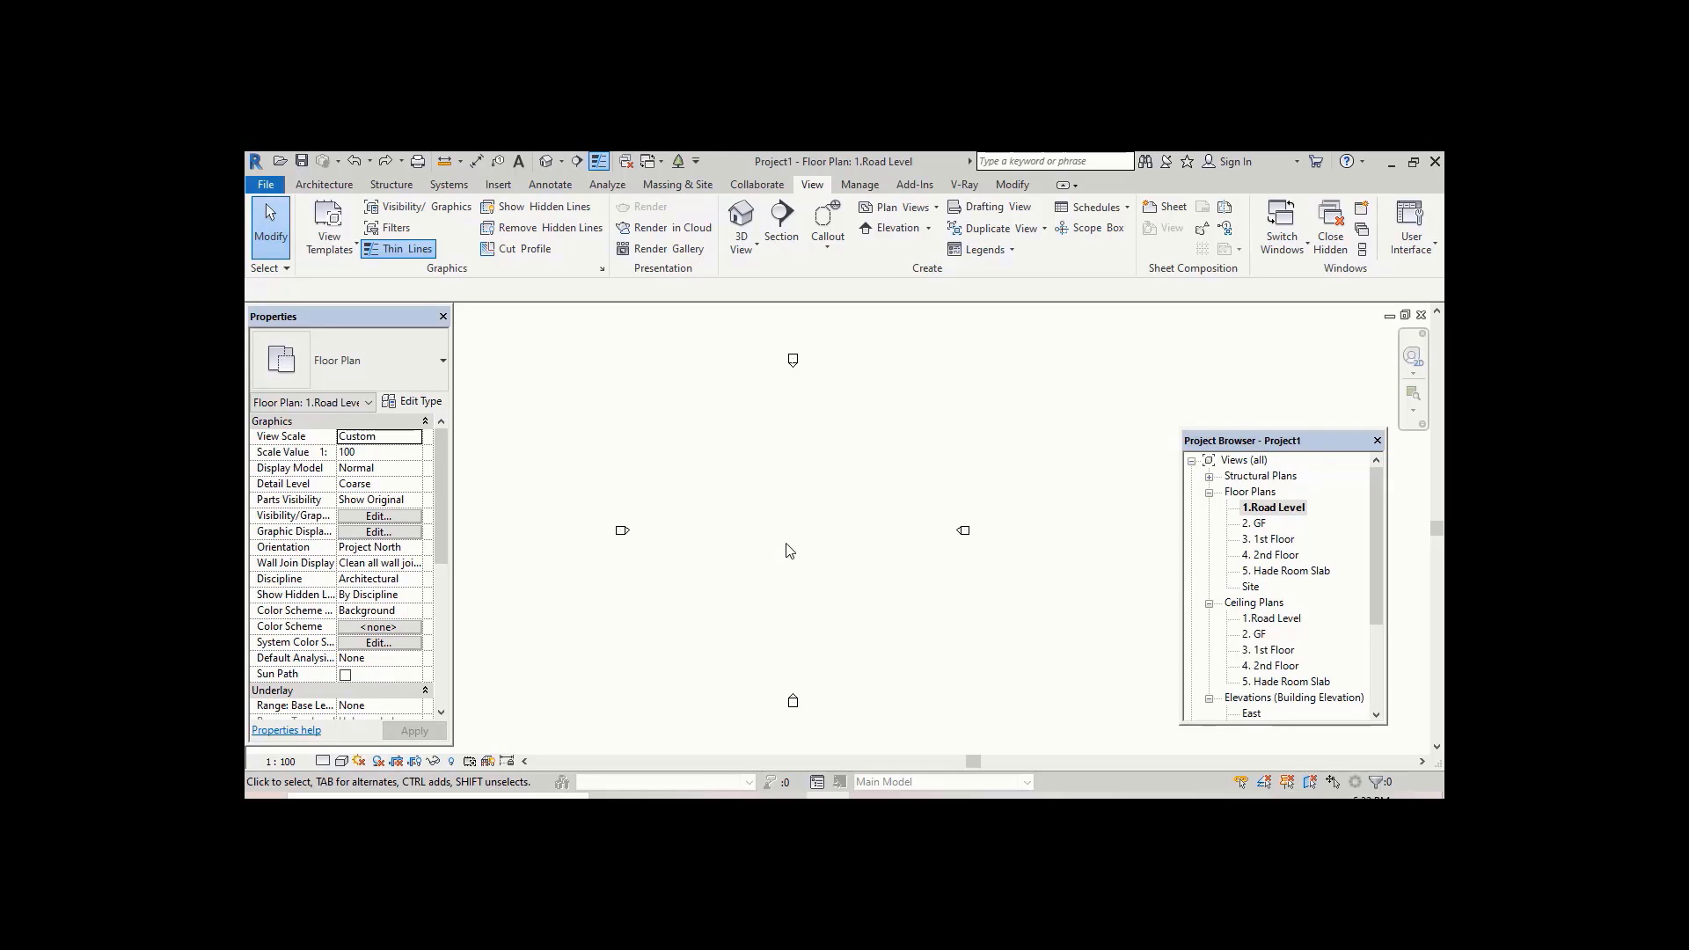
{"action": "double_click", "coordinate": [1264, 525]}
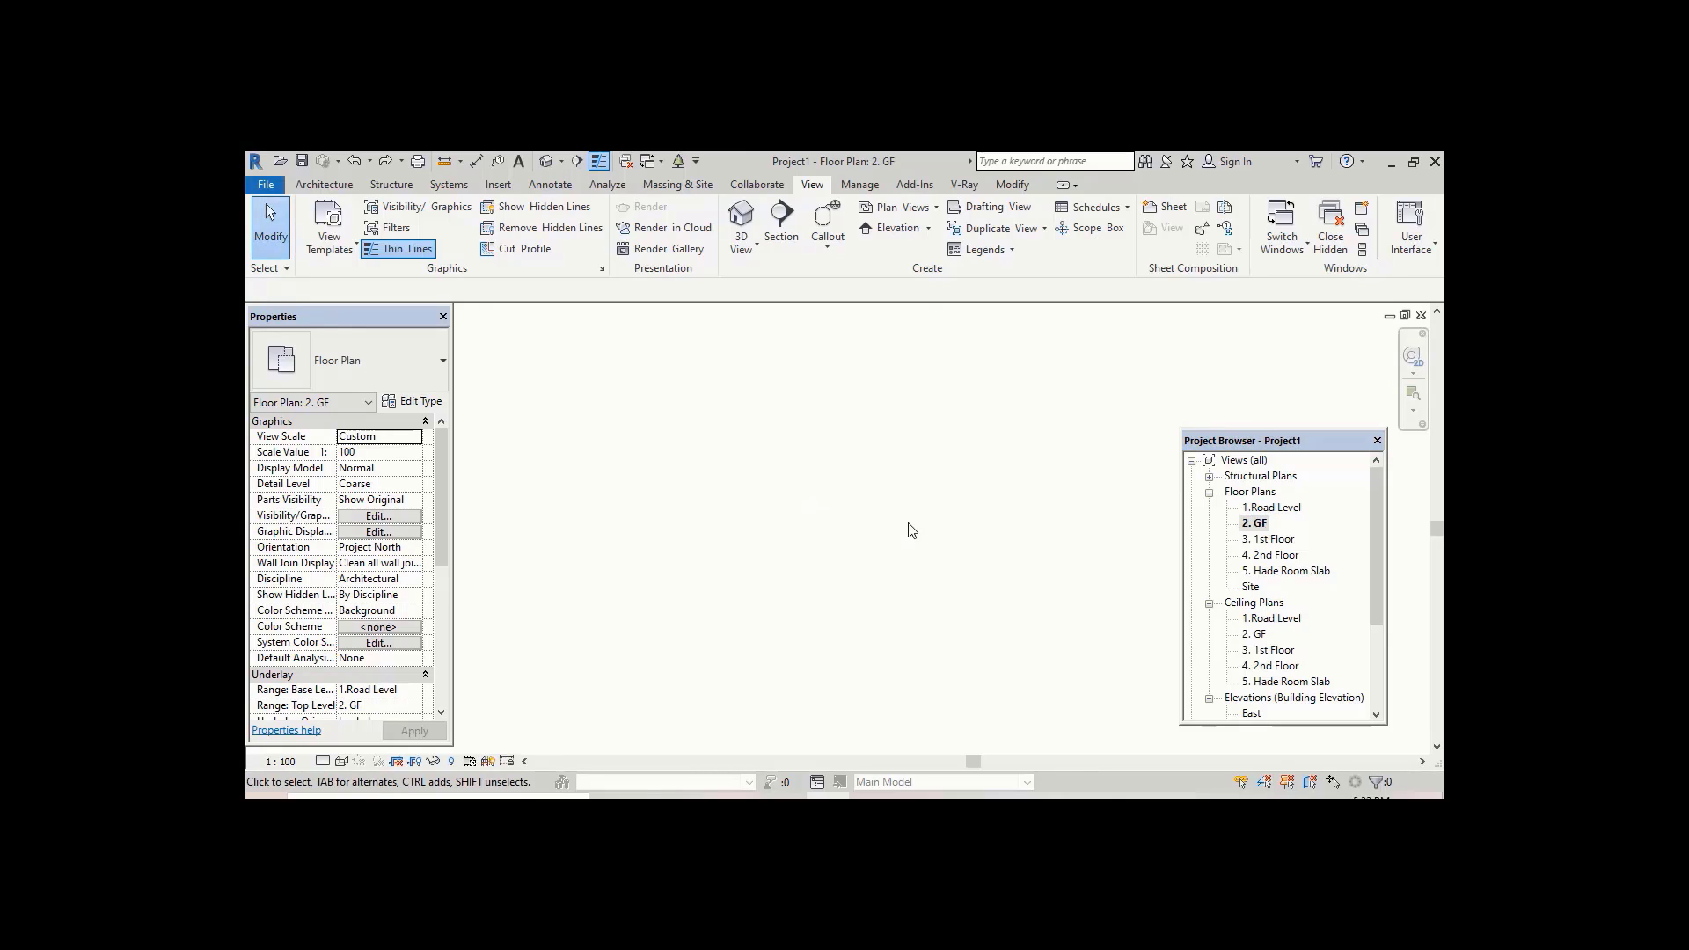
{"action": "double_click", "coordinate": [1284, 509]}
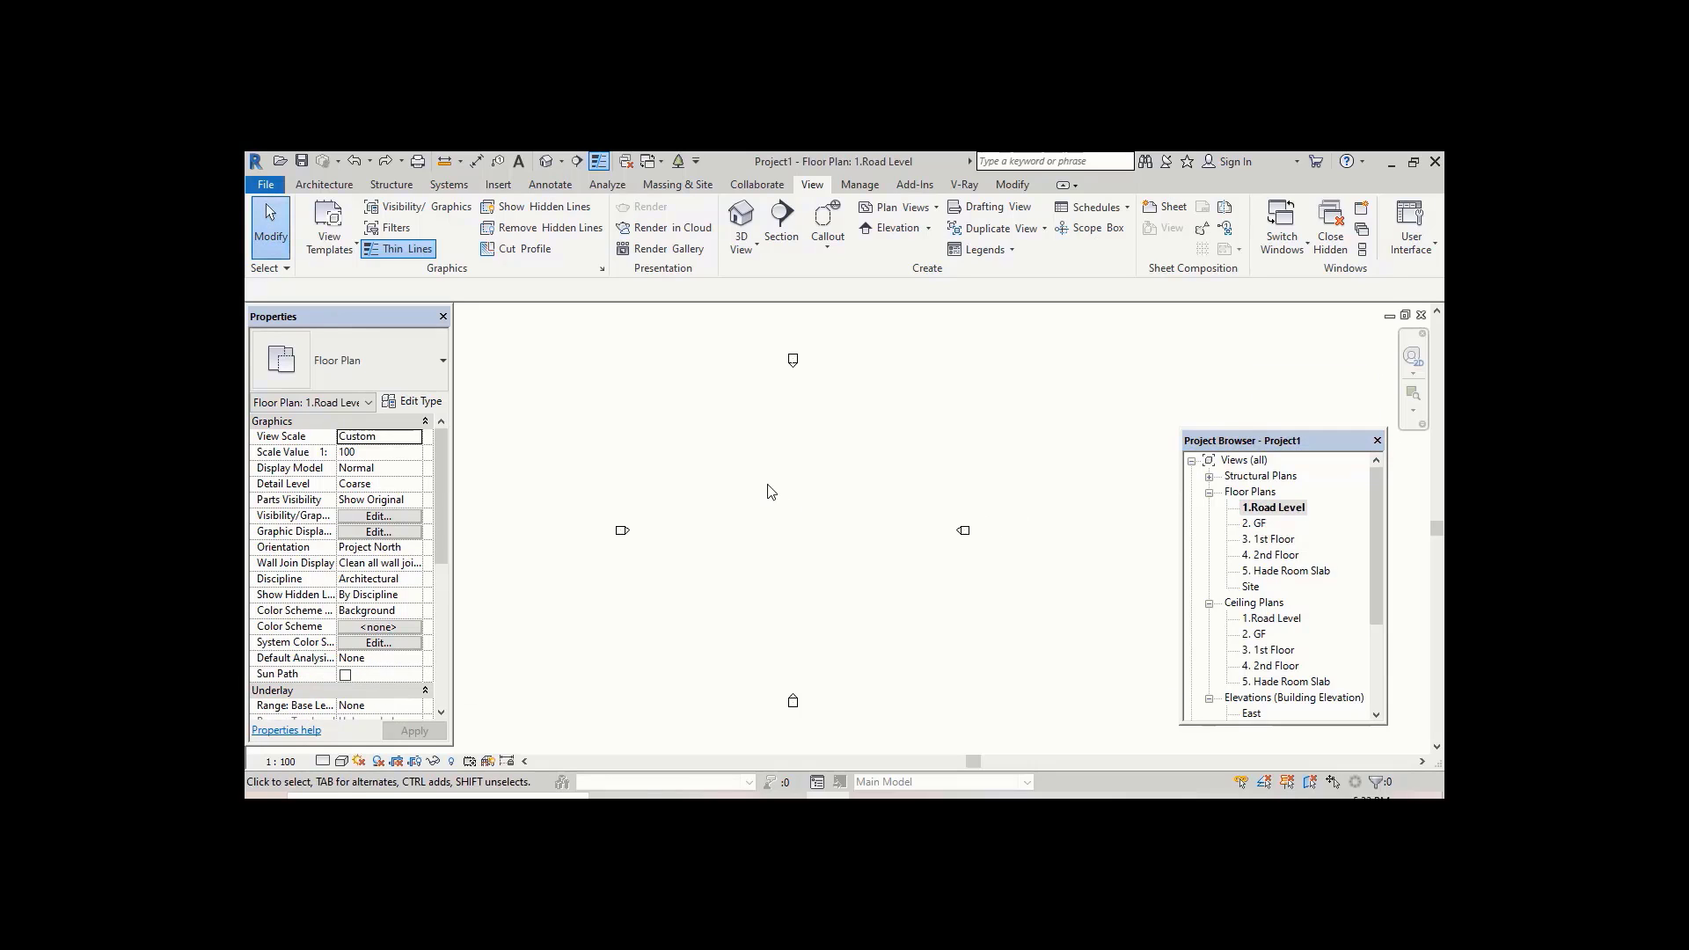
Step: Draw a closed chain of walls on the 1.Road Level plan, starting with a 44' 0" segment and forming a notched outline
{"action": "scroll", "coordinate": [752, 495], "scroll_direction": "up", "scroll_amount": 2}
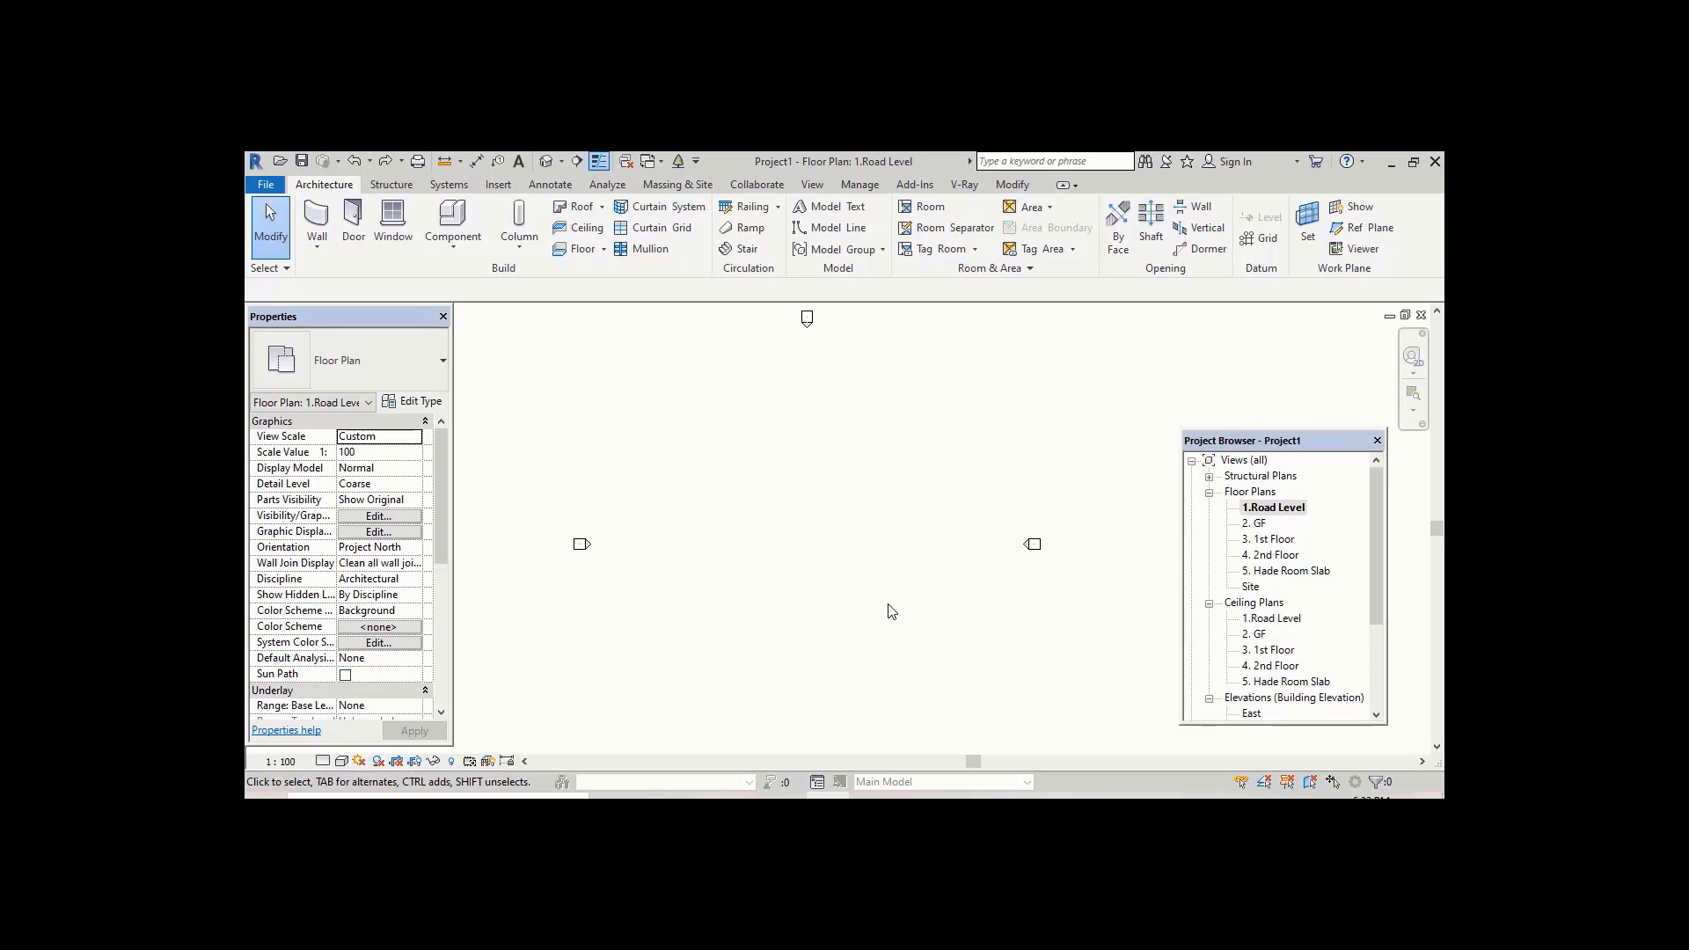
{"action": "left_click", "coordinate": [335, 224]}
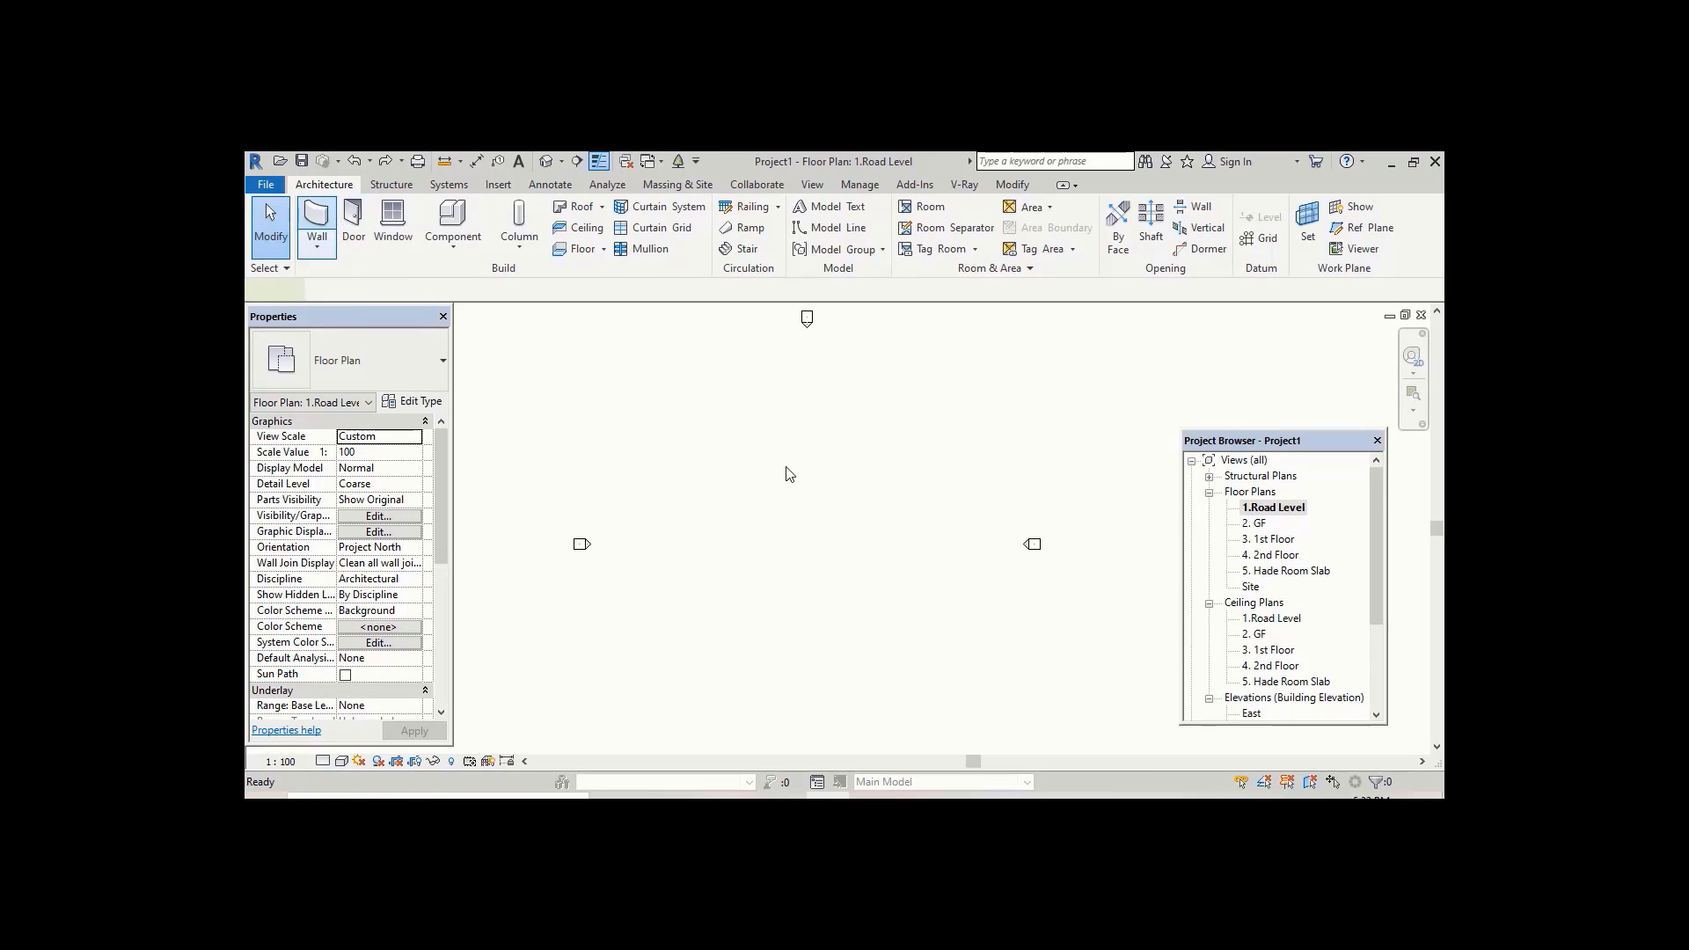
{"action": "left_click", "coordinate": [738, 453]}
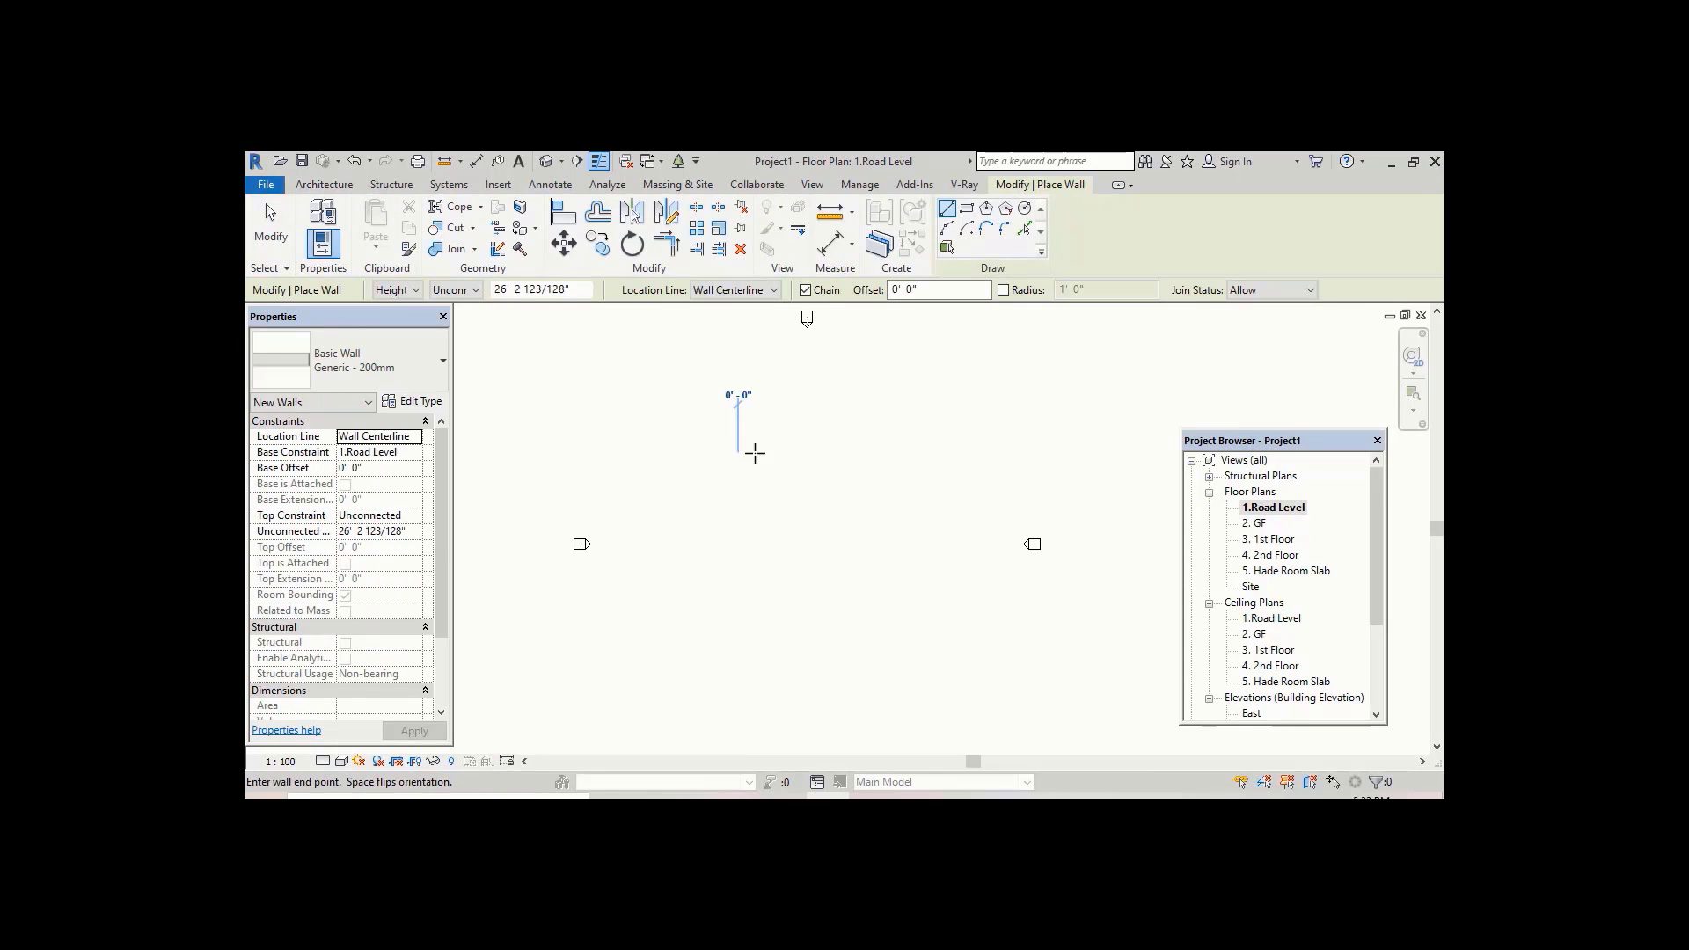
{"action": "left_click", "coordinate": [857, 453]}
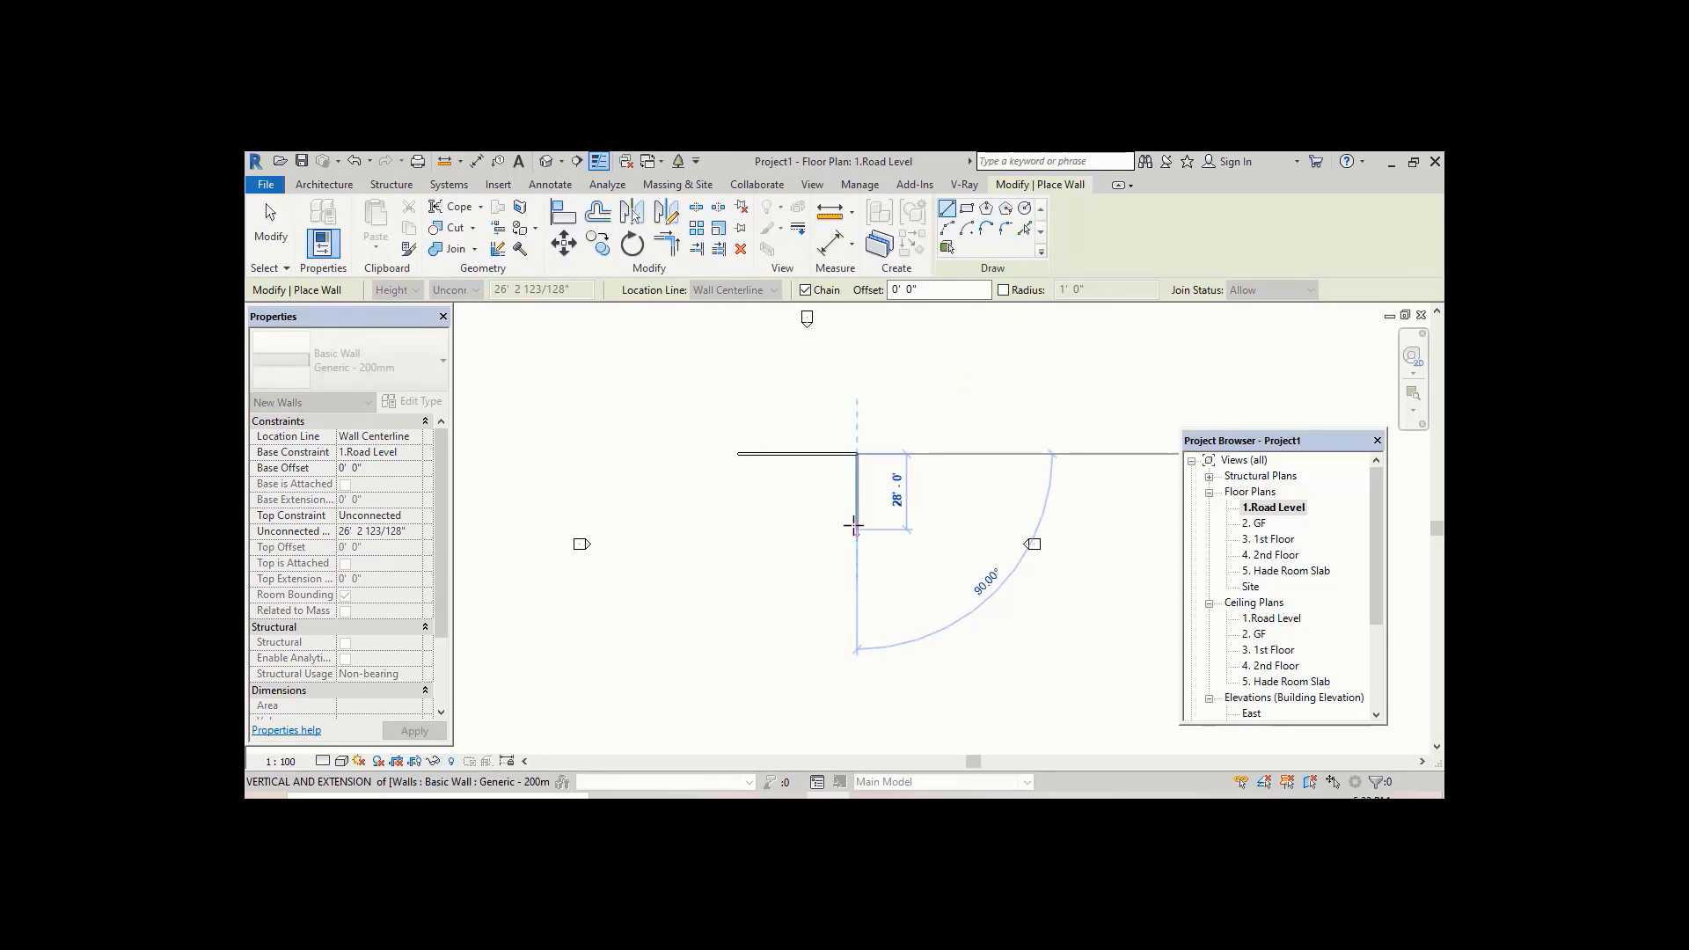
{"action": "left_click", "coordinate": [856, 593]}
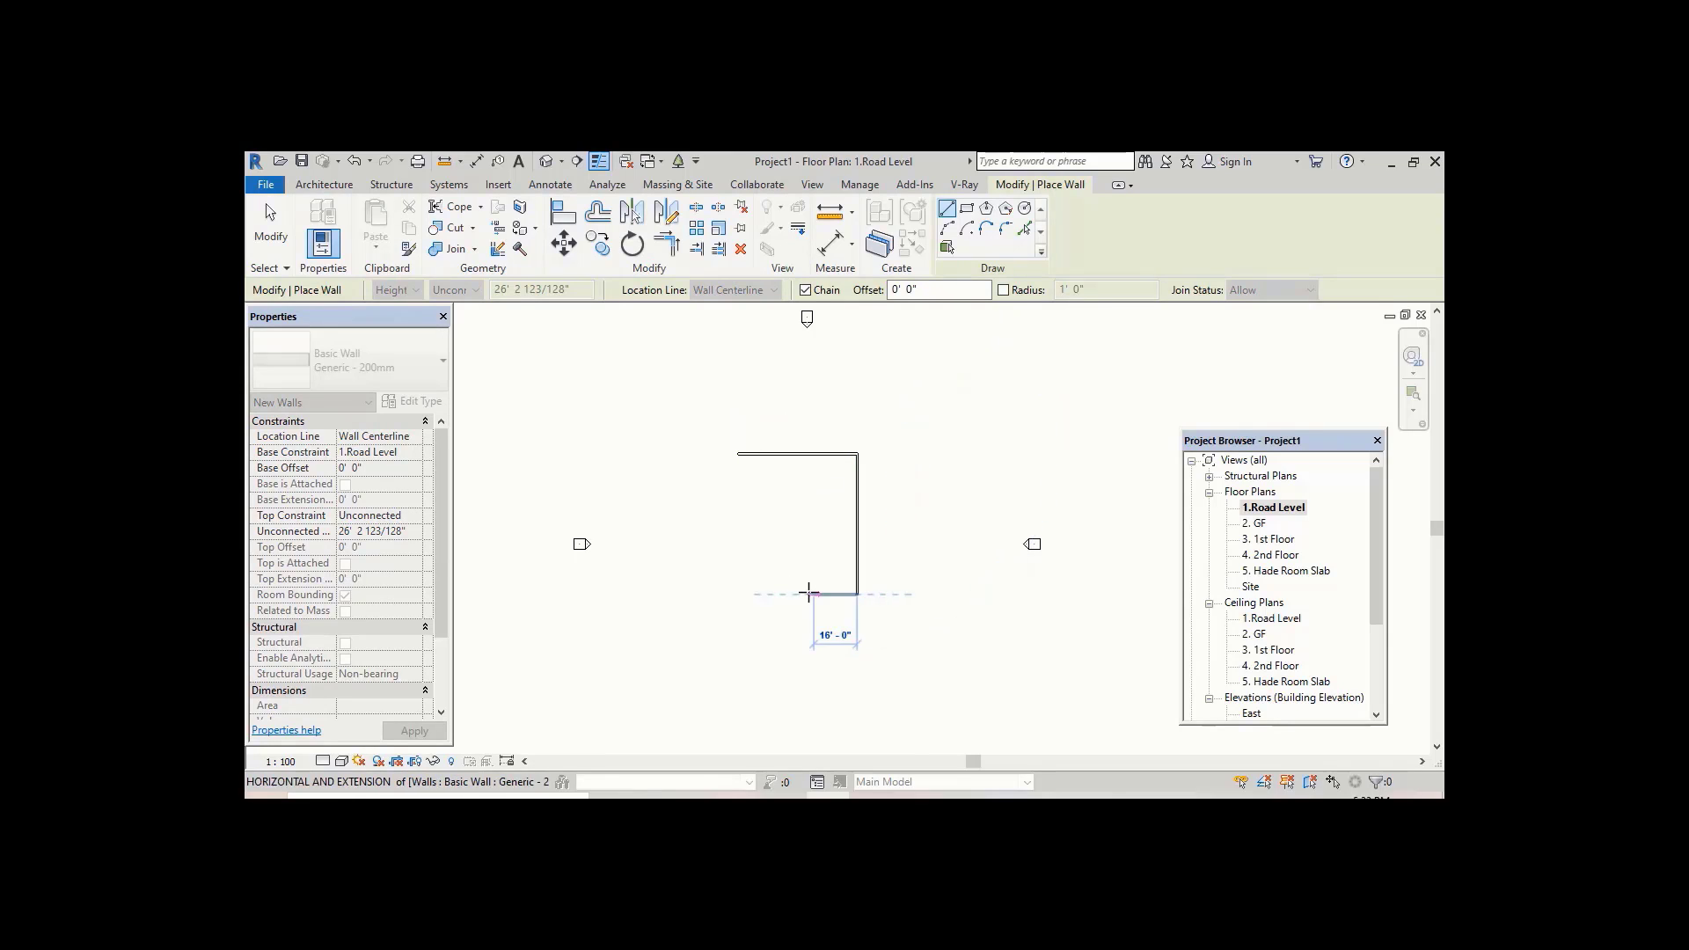
{"action": "left_click", "coordinate": [792, 593]}
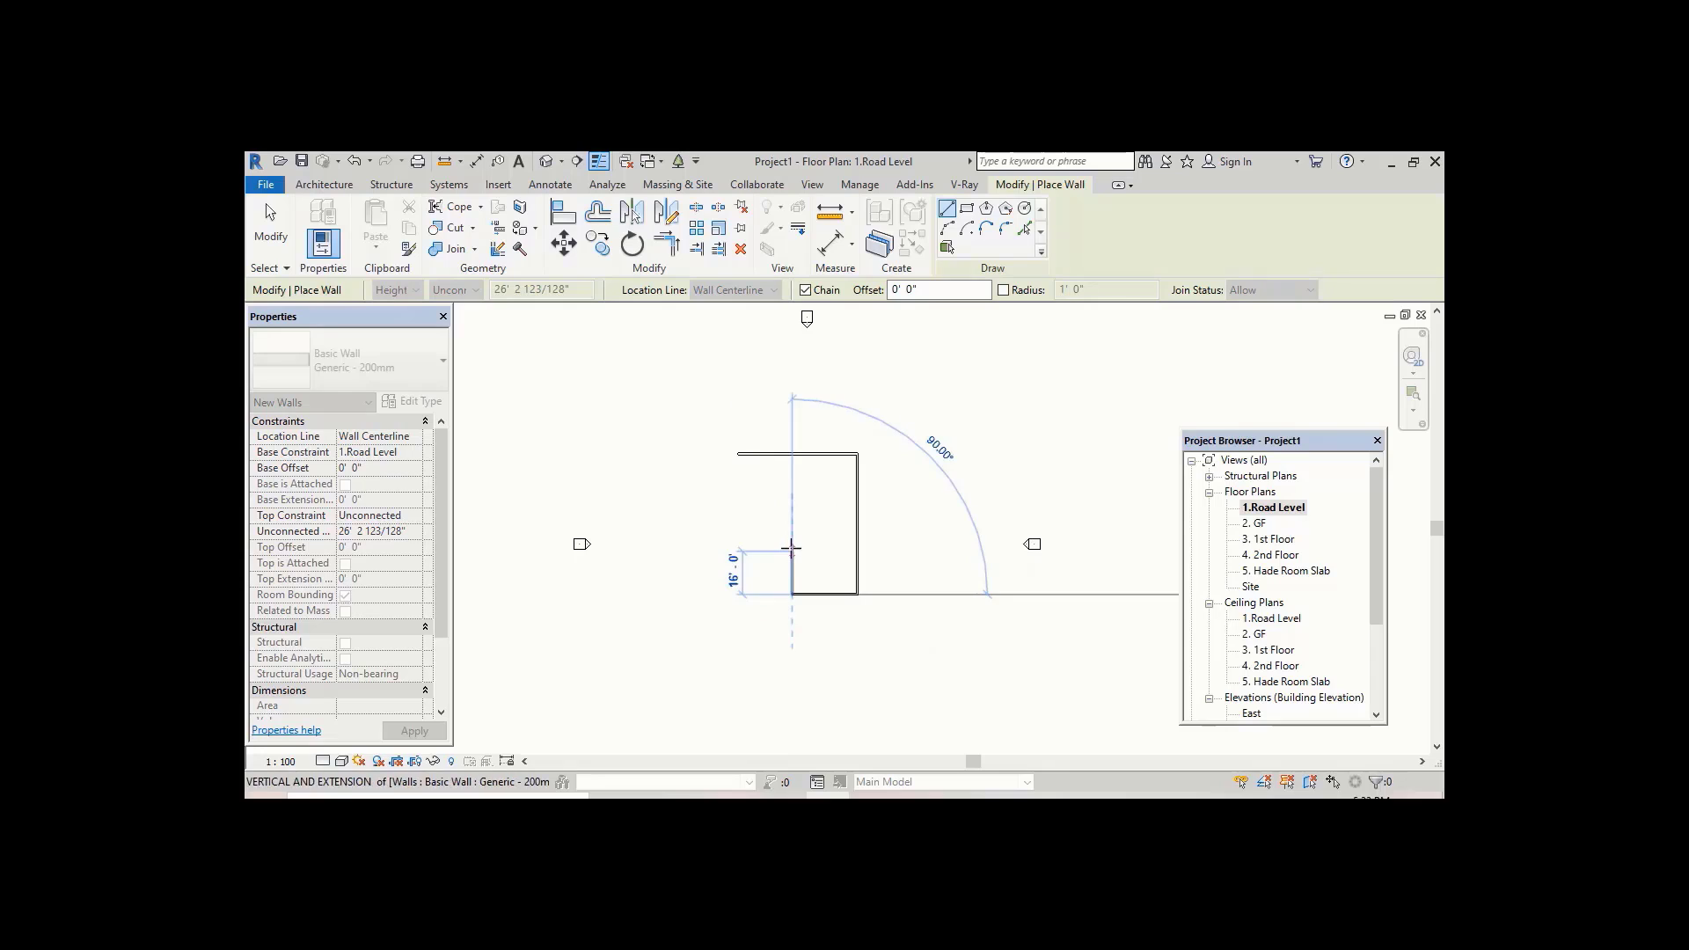
{"action": "left_click", "coordinate": [791, 550]}
{"action": "left_click", "coordinate": [739, 550]}
{"action": "left_click", "coordinate": [738, 605]}
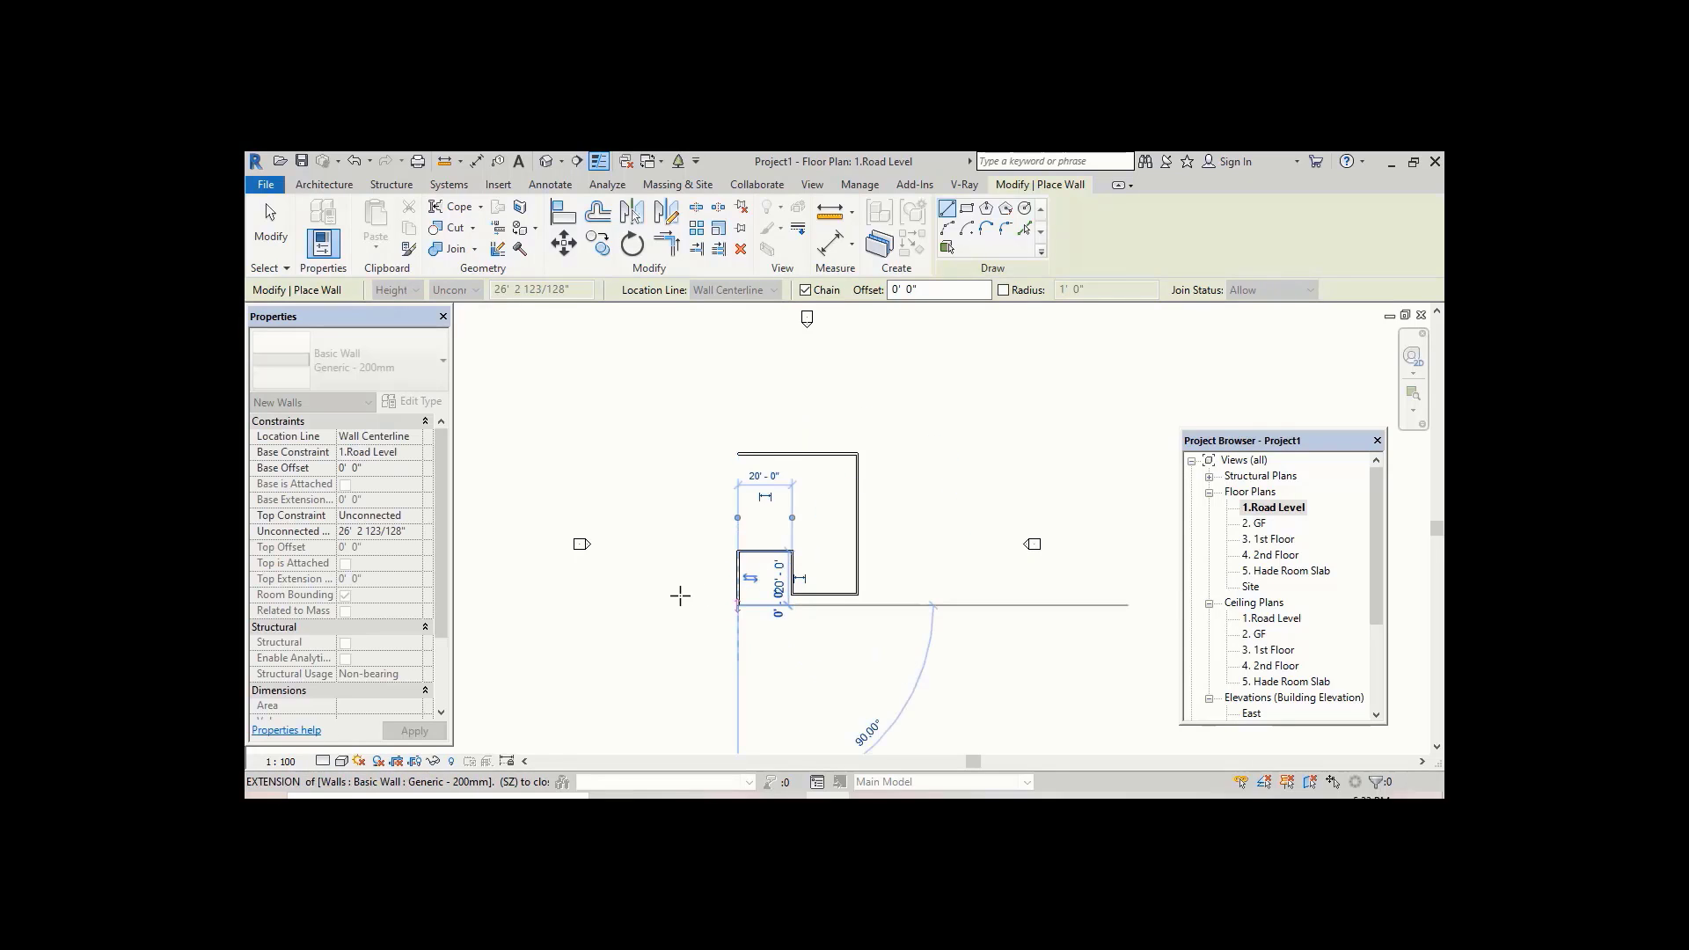
{"action": "left_click", "coordinate": [673, 604]}
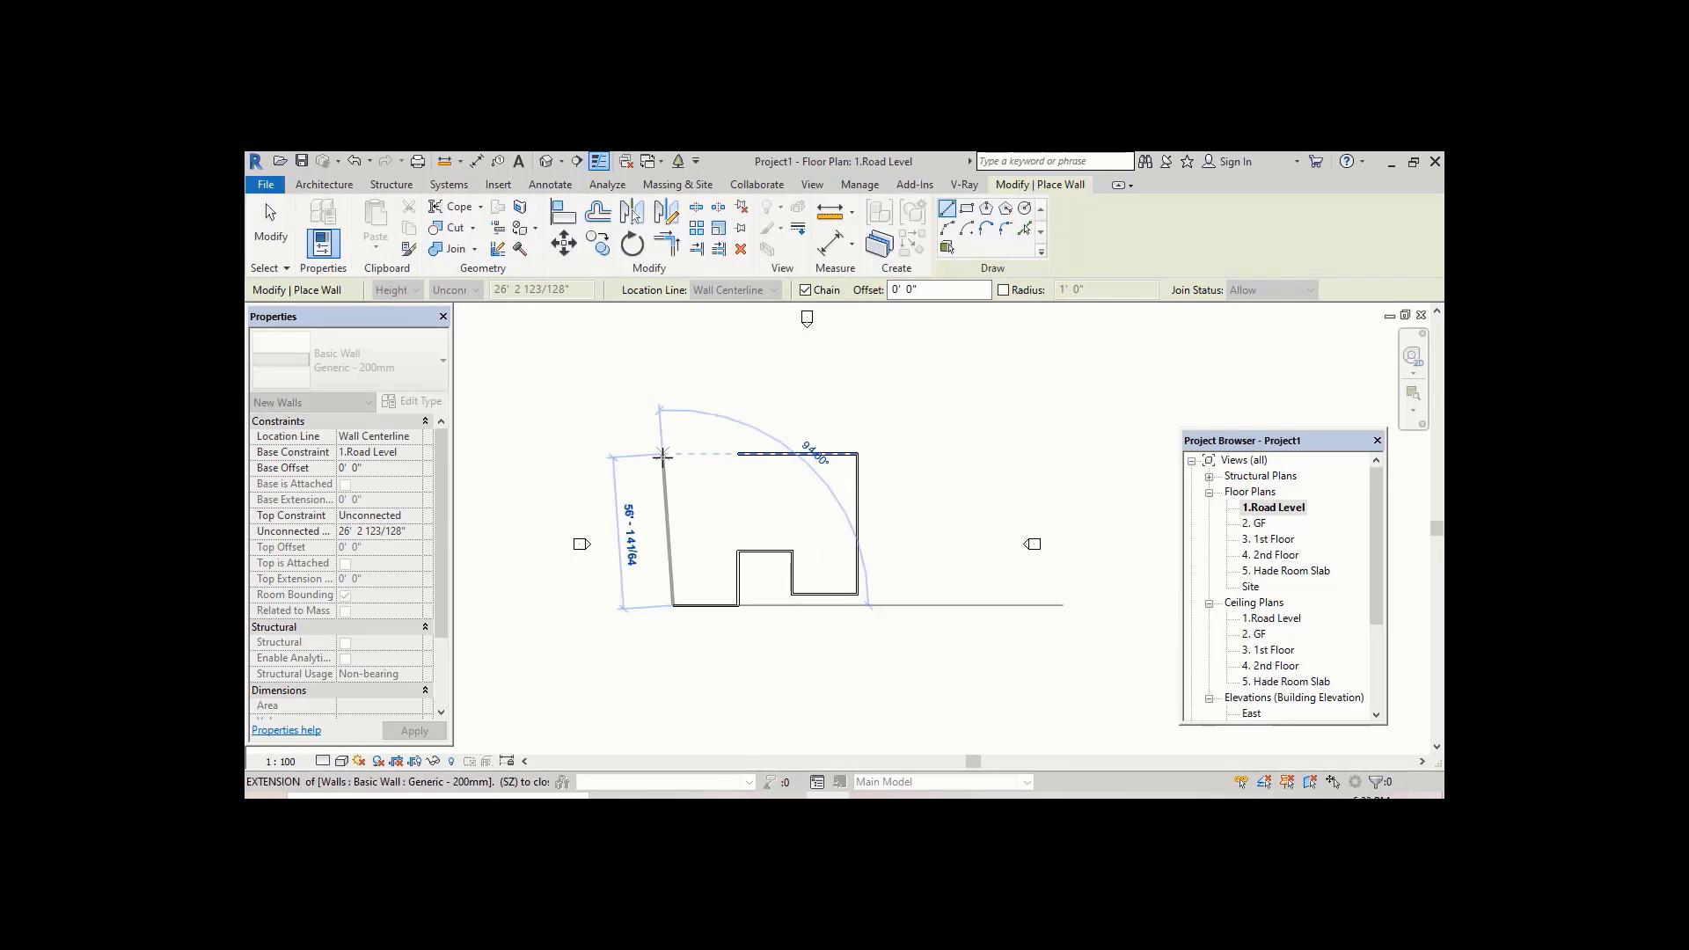
{"action": "left_click", "coordinate": [673, 454]}
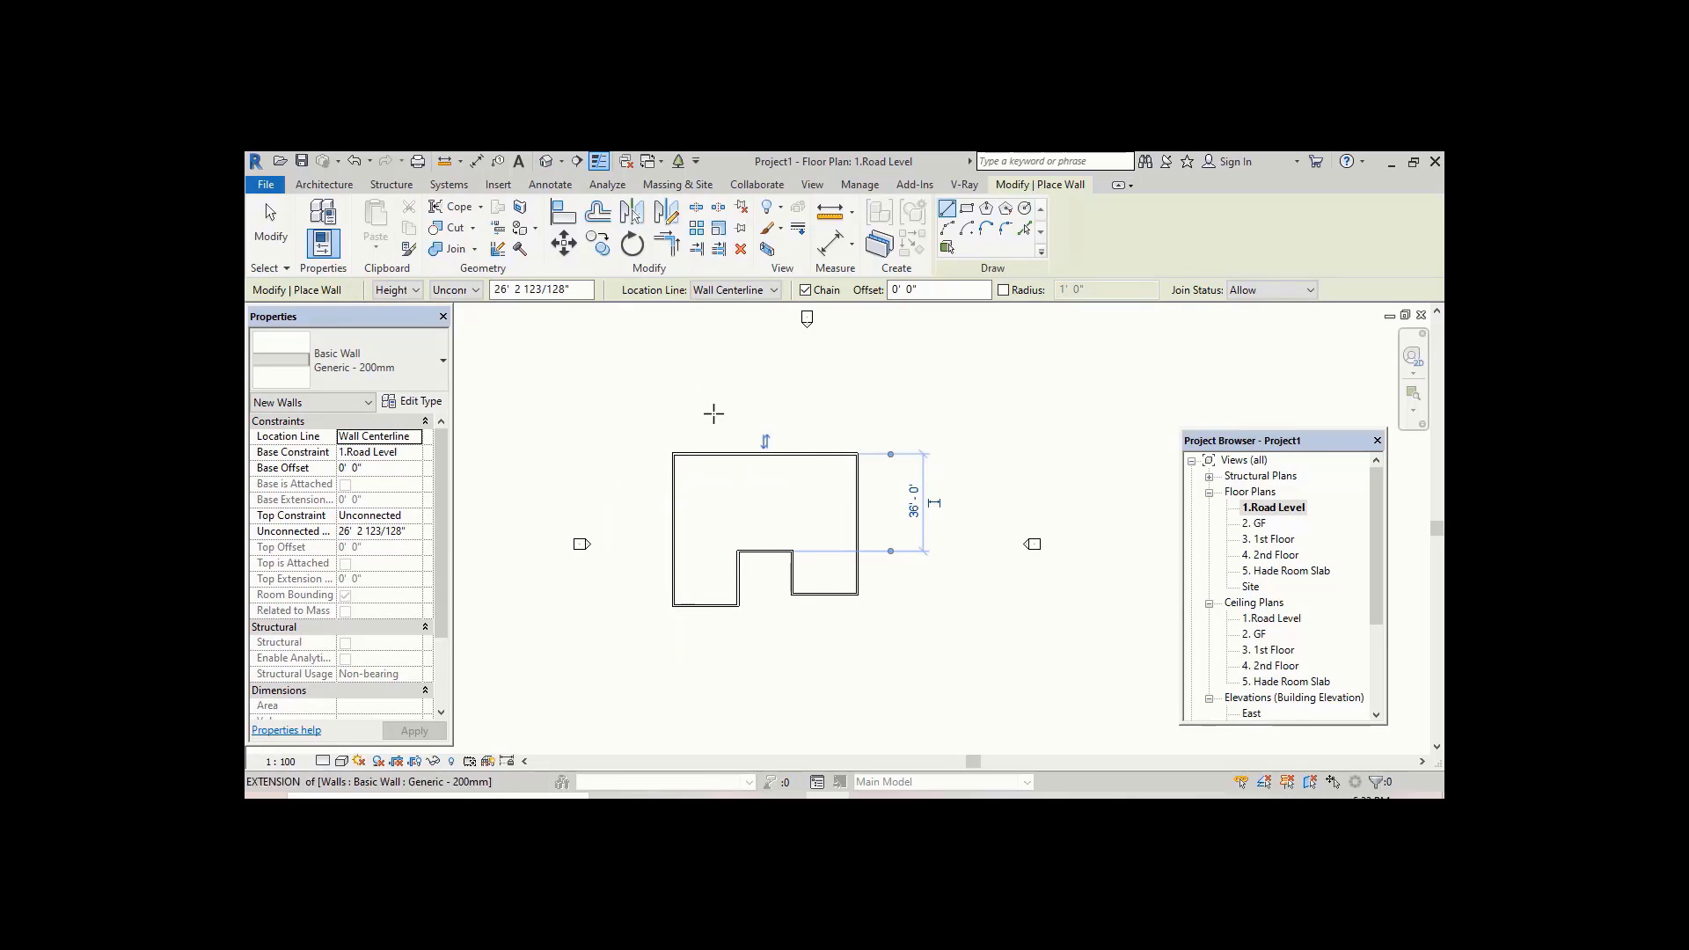
Step: Open the default 3D view to inspect the walls
{"action": "left_click", "coordinate": [547, 163]}
{"action": "middle_click_drag", "start_coordinate": [893, 540], "coordinate": [954, 516], "text": "shift"}
{"action": "key", "text": "Escape"}
{"action": "key", "text": "Escape"}
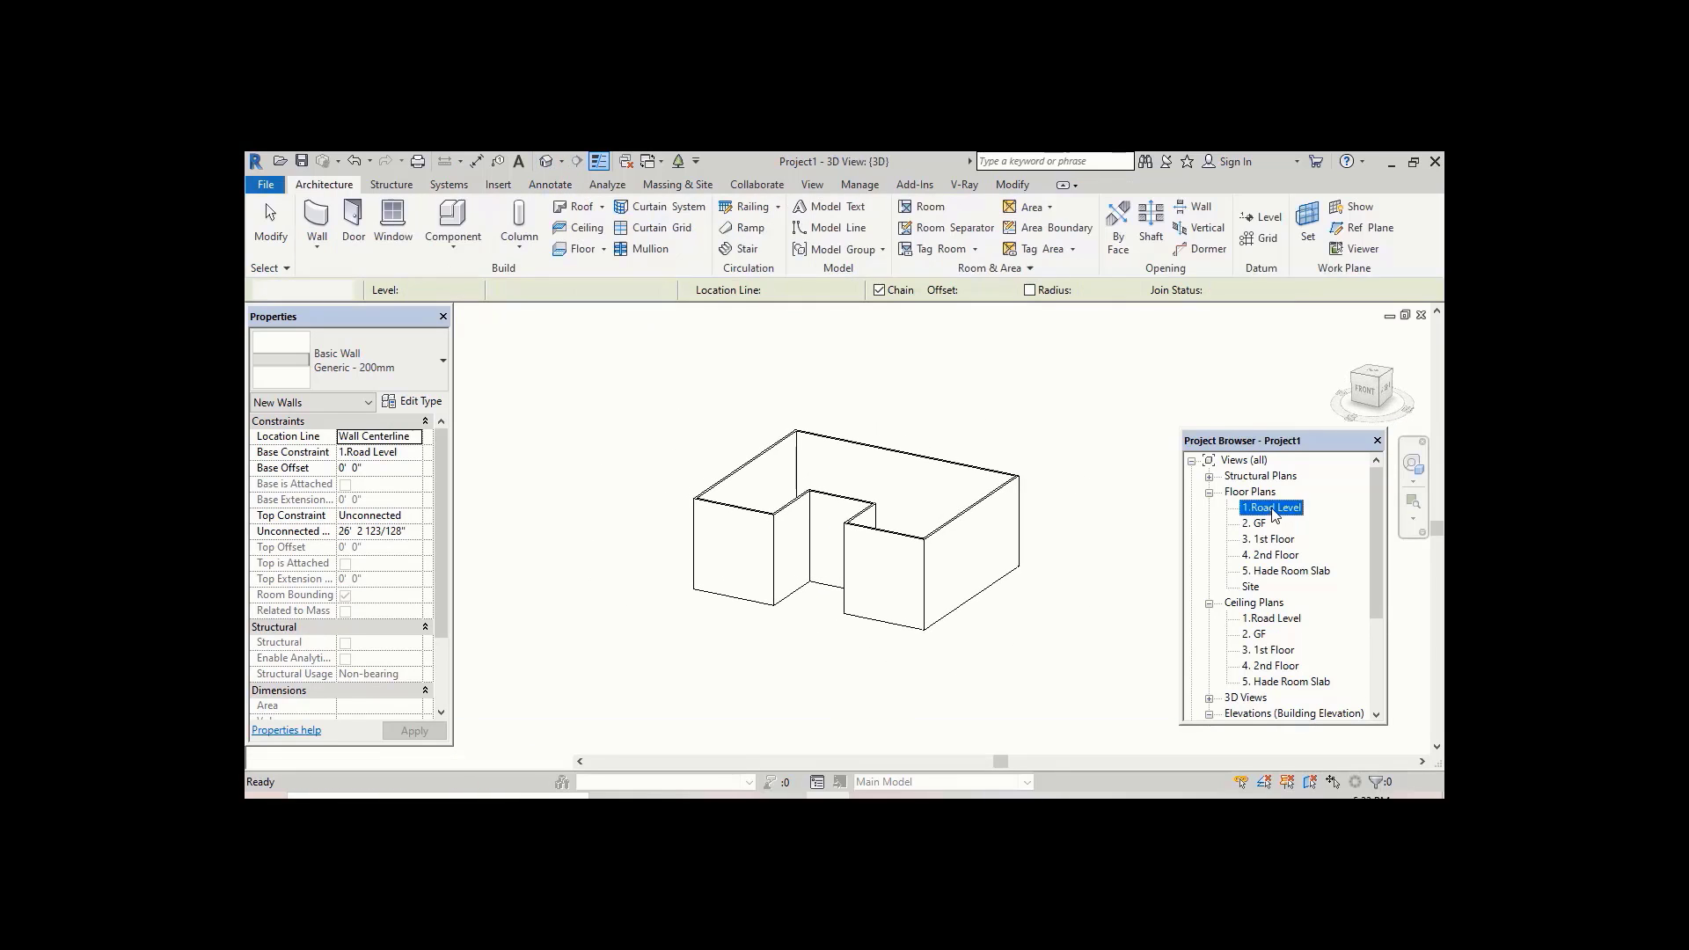
Step: Return to the 1.Road Level plan and delete all the drawn walls
{"action": "double_click", "coordinate": [1271, 508]}
{"action": "left_click_drag", "start_coordinate": [906, 400], "coordinate": [666, 644]}
{"action": "key", "text": "Delete"}
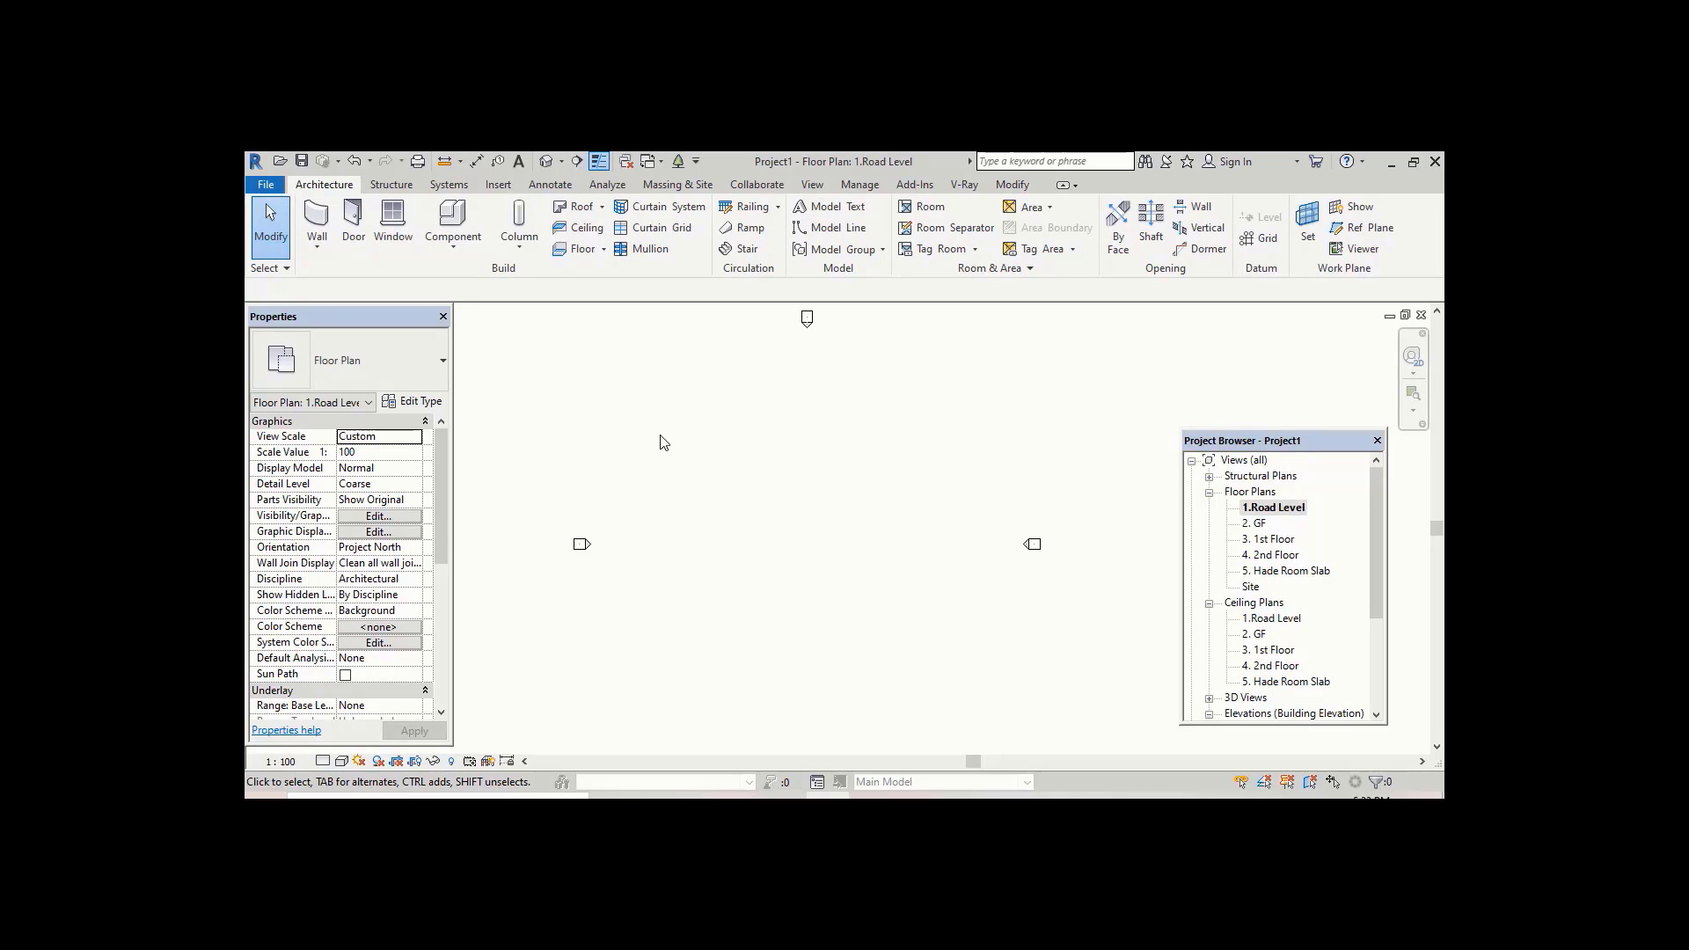
Step: Import Revit Project.dwg from the Desktop onto 1.Road Level with Auto - Center to Center positioning and inch import units
{"action": "left_click", "coordinate": [498, 186]}
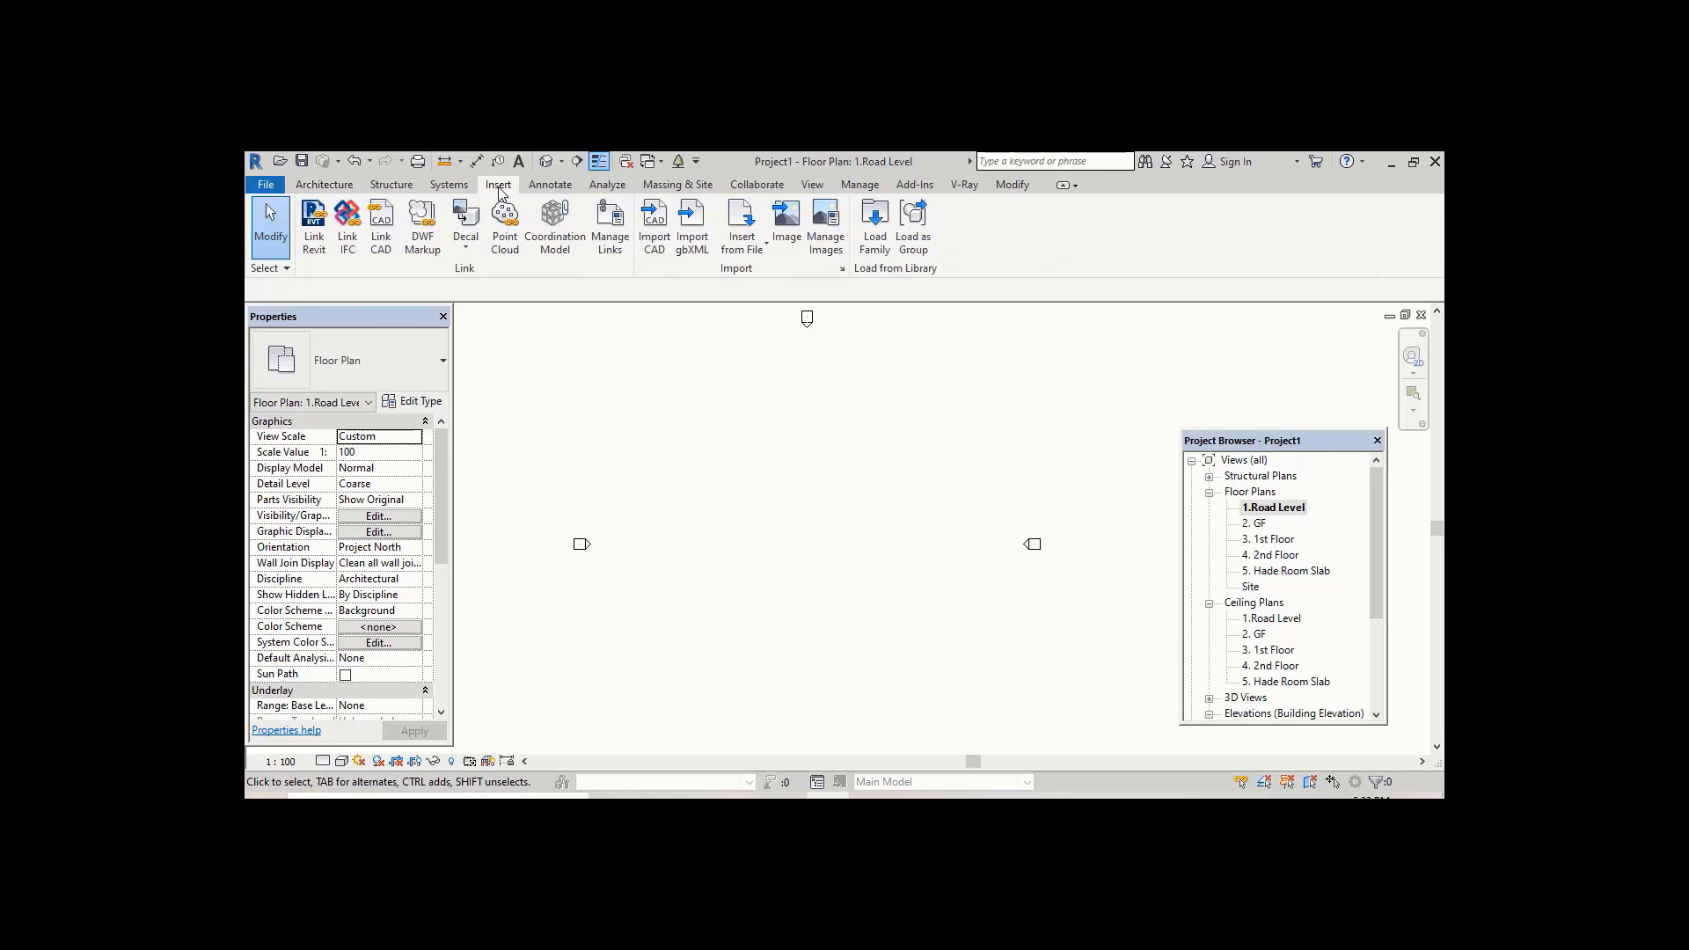
{"action": "left_click", "coordinate": [658, 250]}
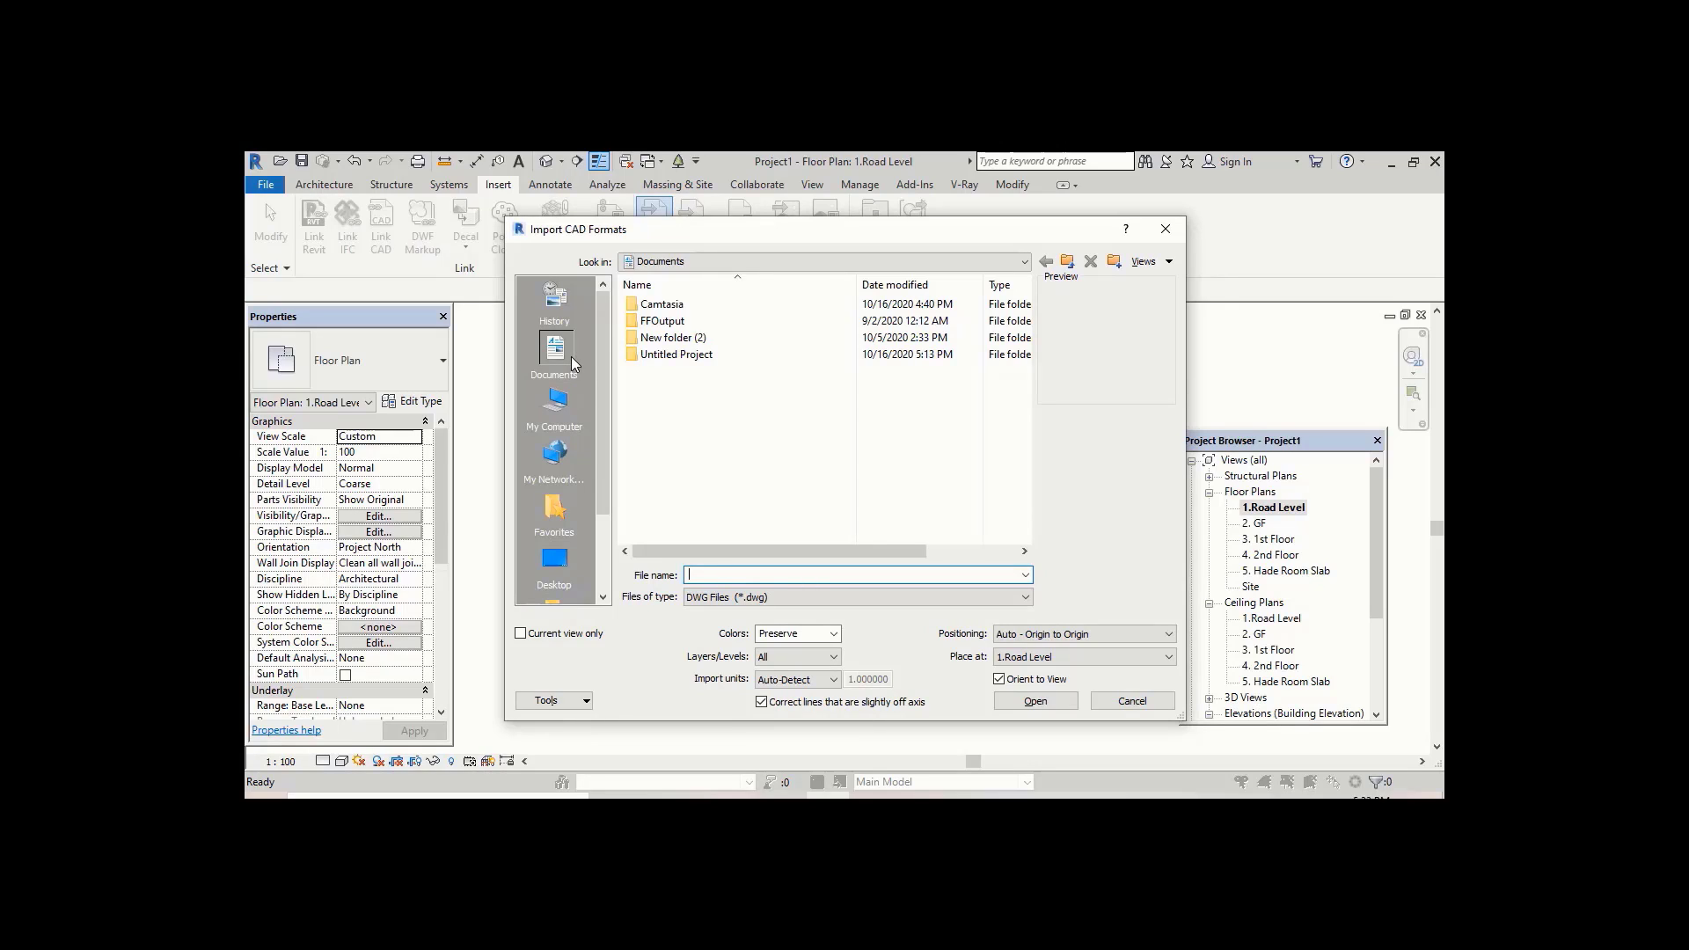
{"action": "left_click", "coordinate": [556, 563]}
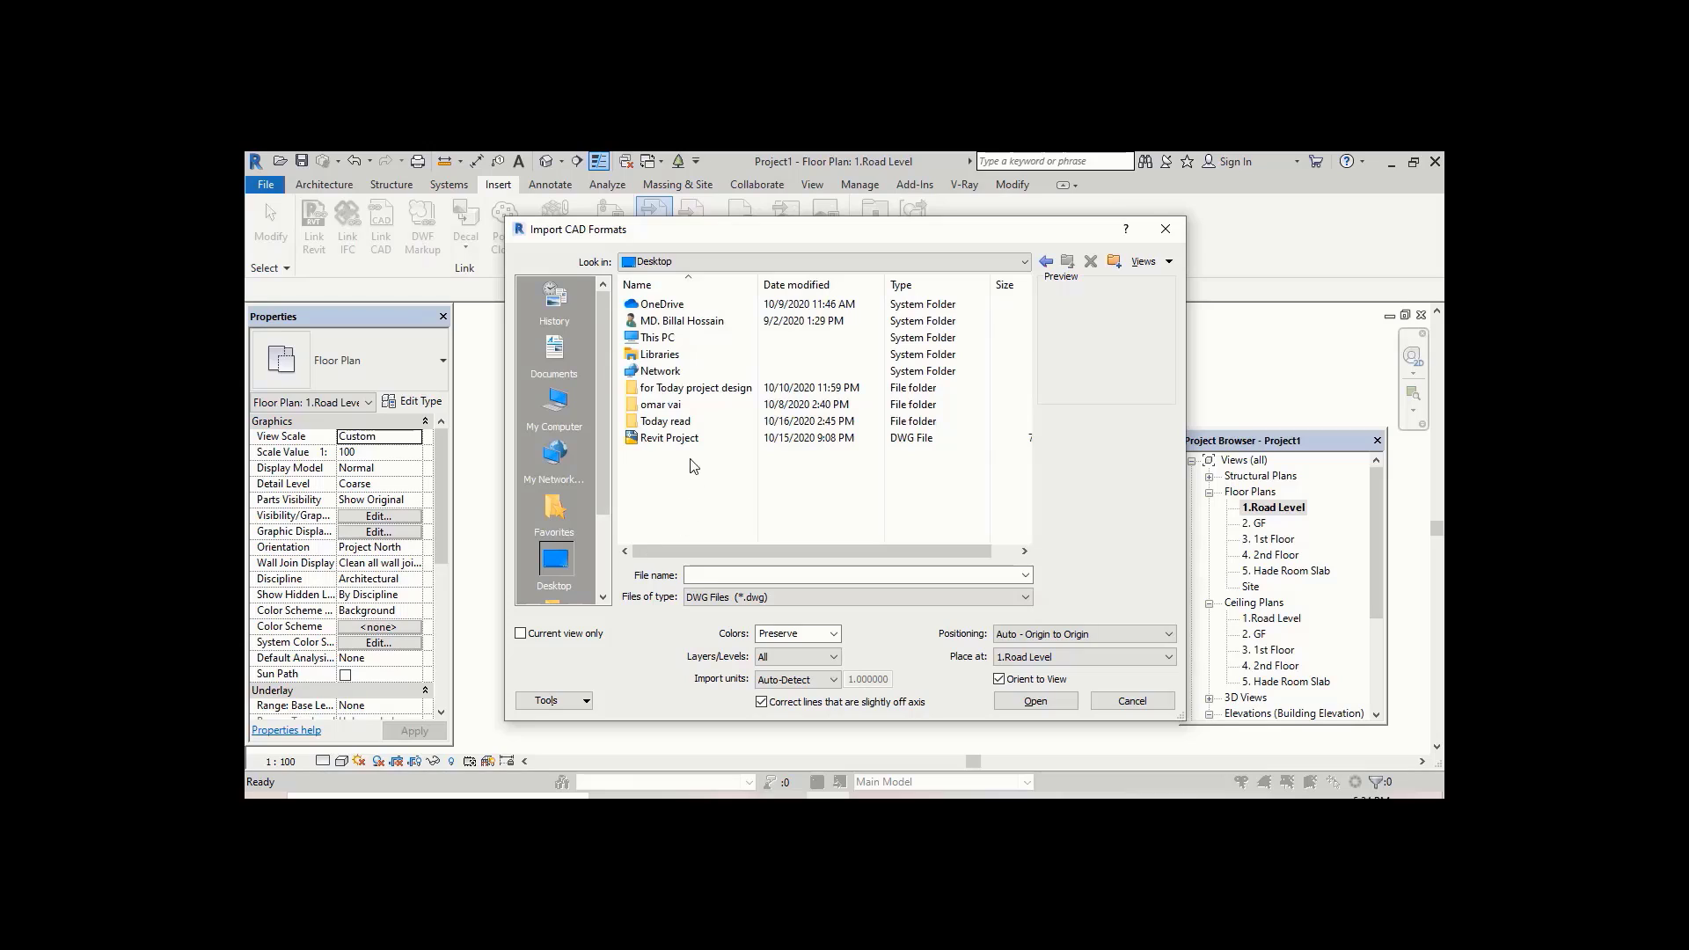
{"action": "left_click", "coordinate": [657, 439]}
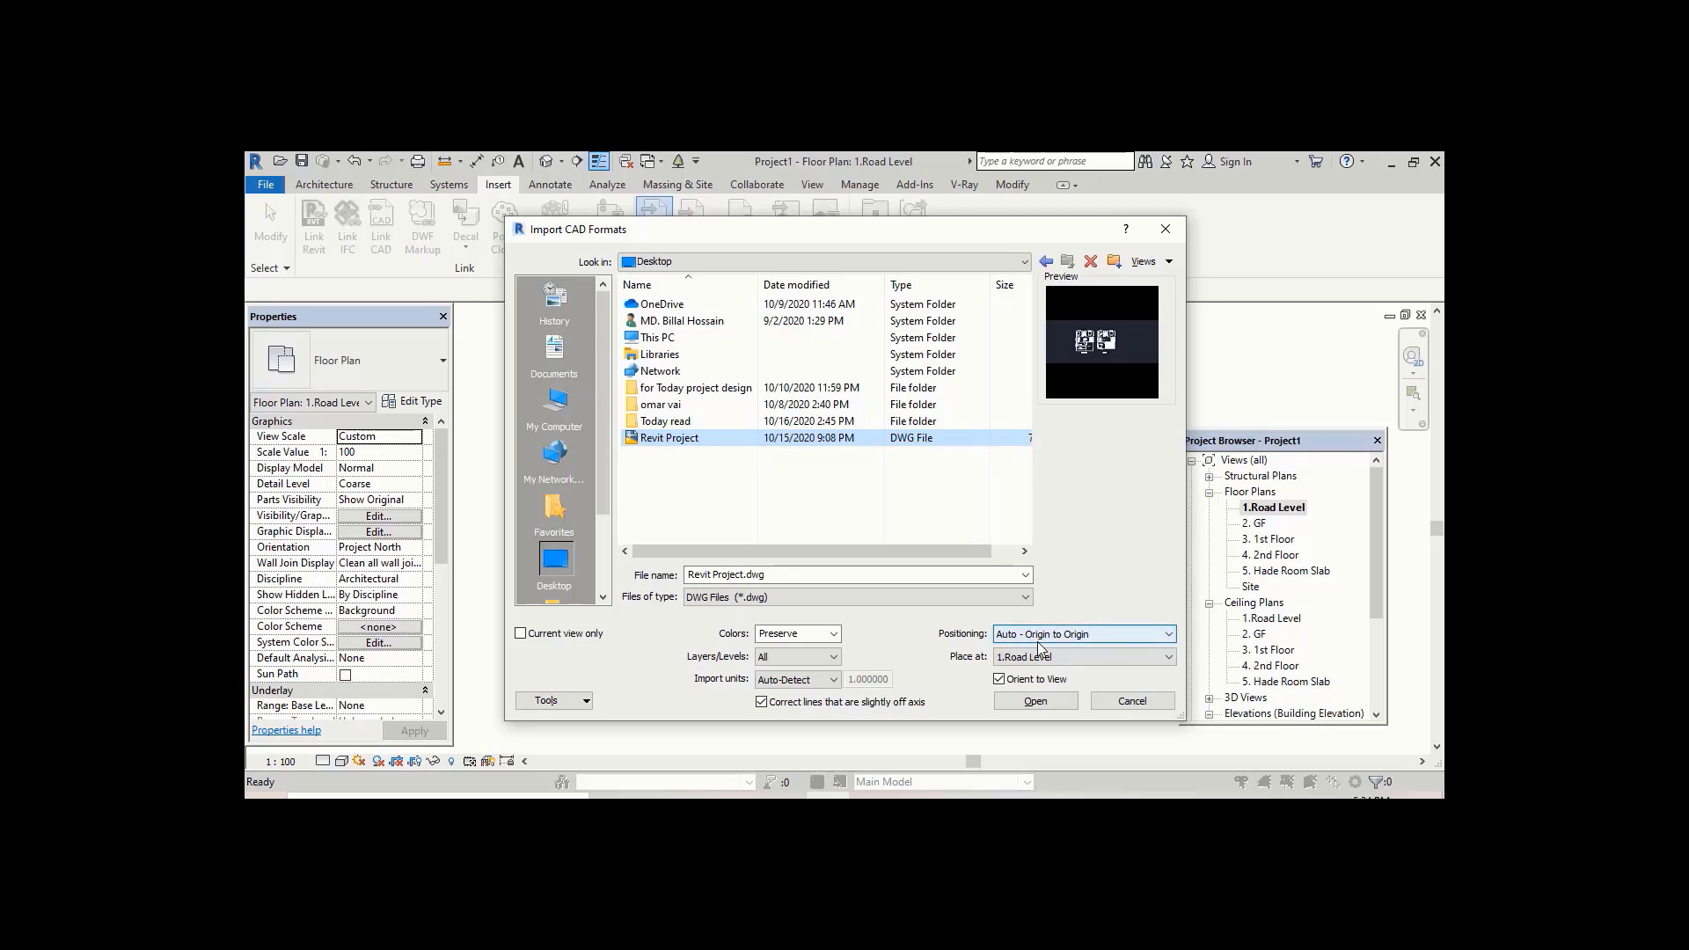
{"action": "left_click", "coordinate": [1085, 637]}
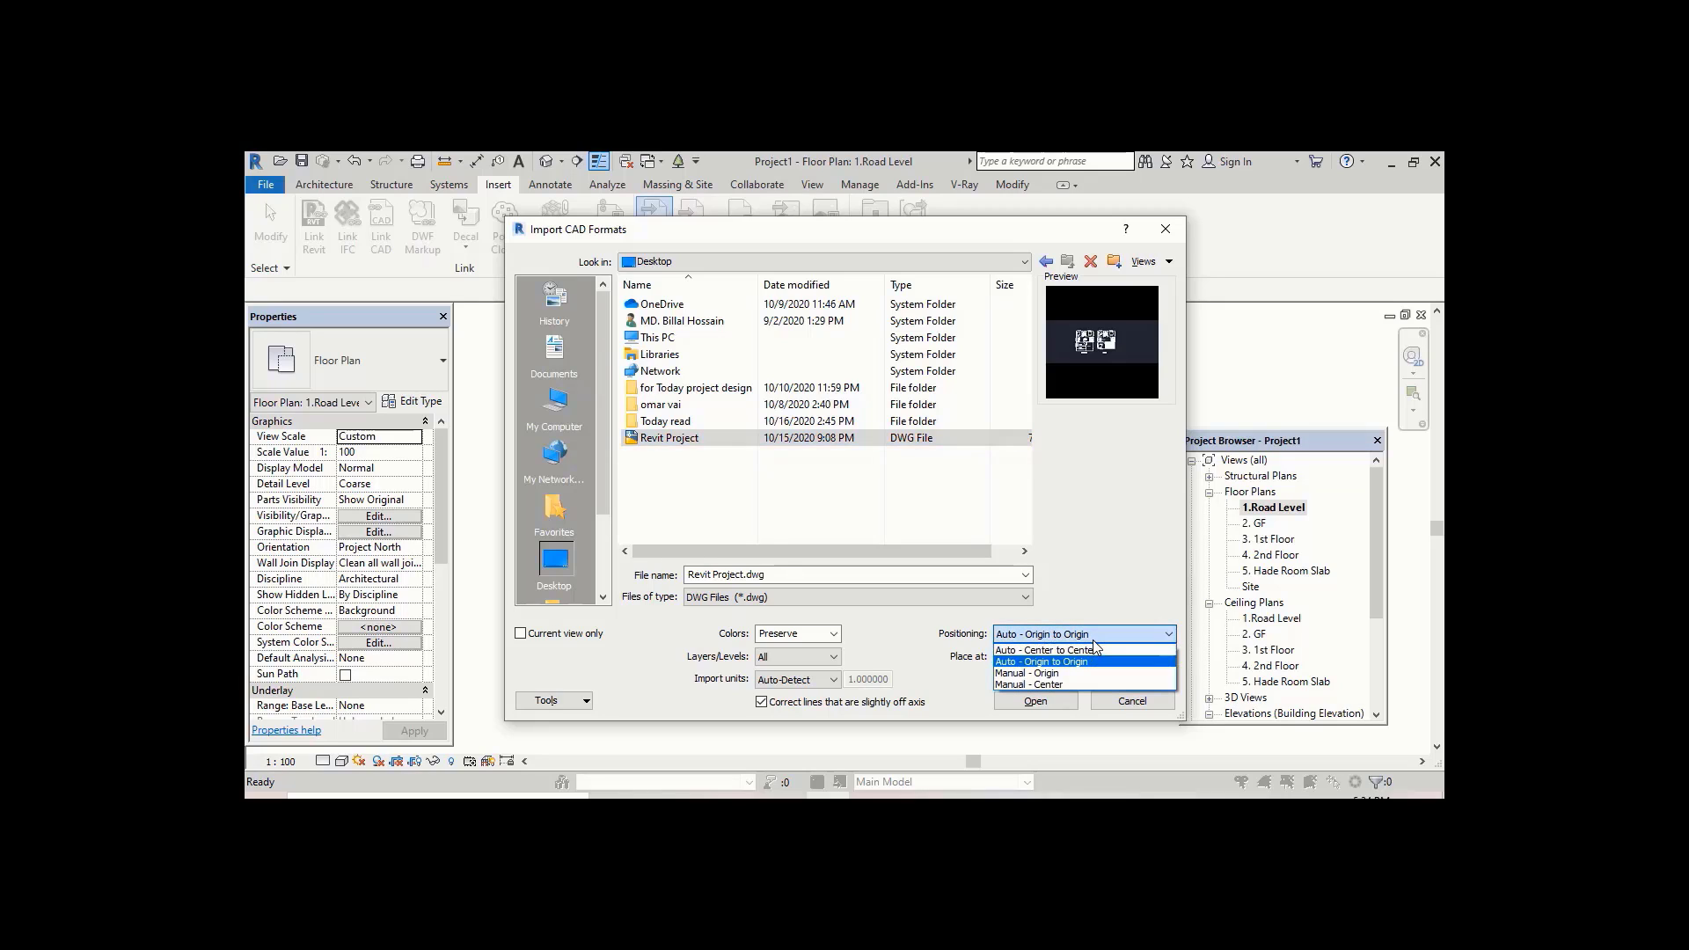
{"action": "left_click", "coordinate": [1046, 651]}
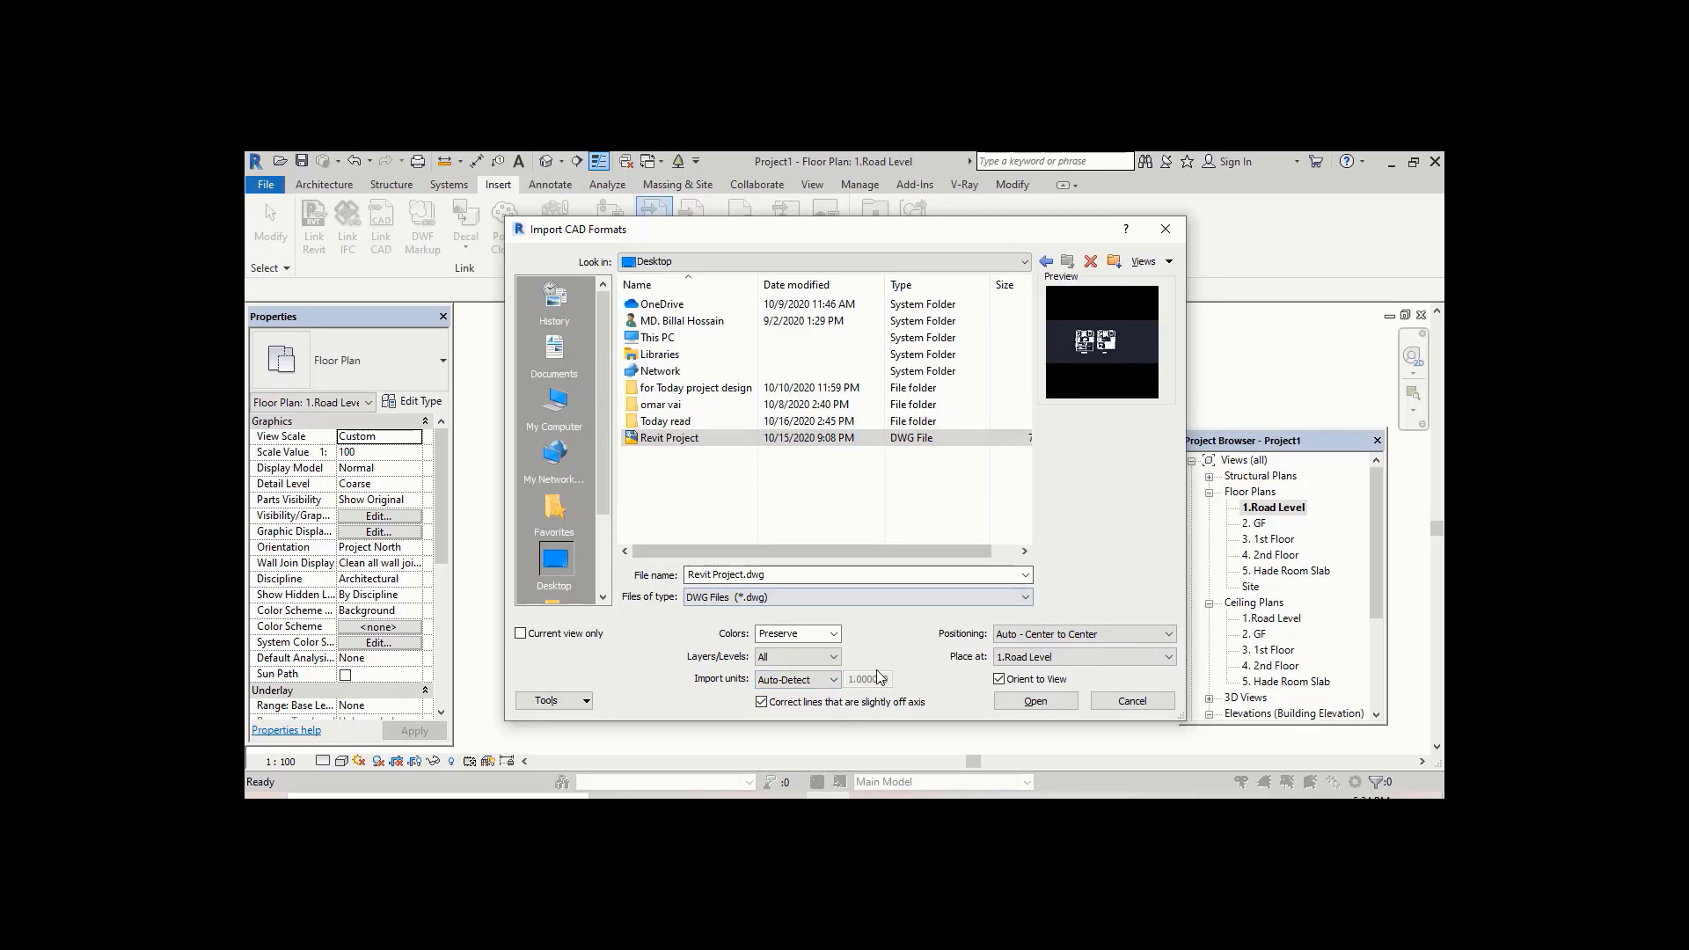
{"action": "left_click", "coordinate": [835, 680]}
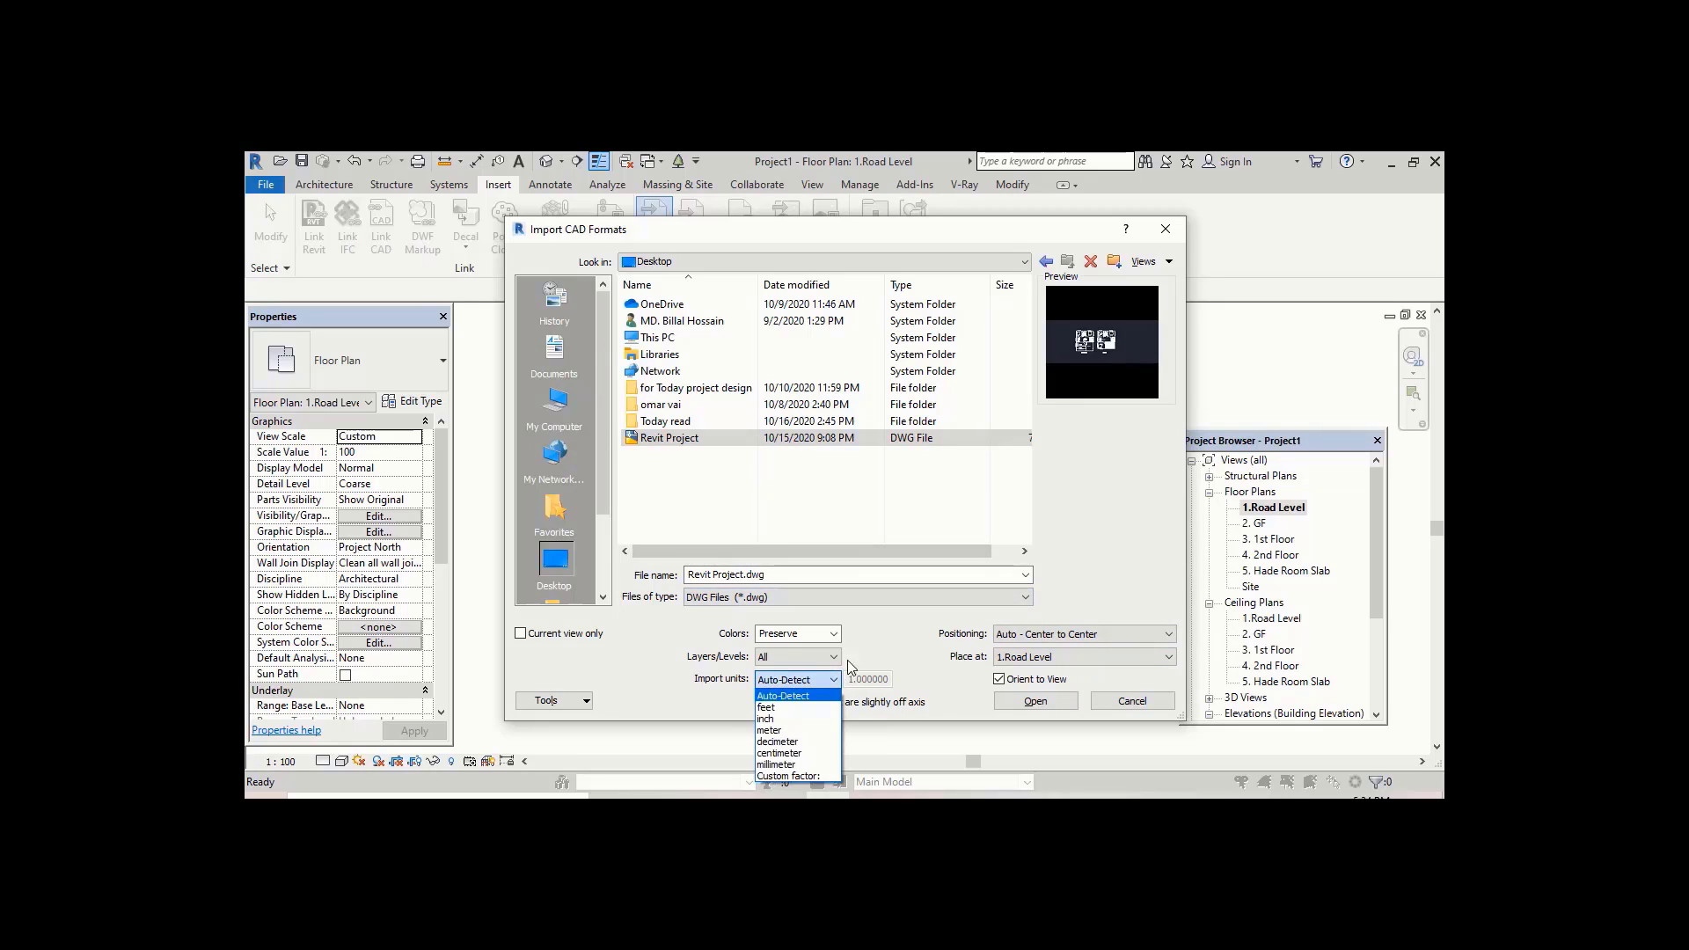
{"action": "left_click", "coordinate": [779, 720]}
{"action": "left_click", "coordinate": [1034, 701]}
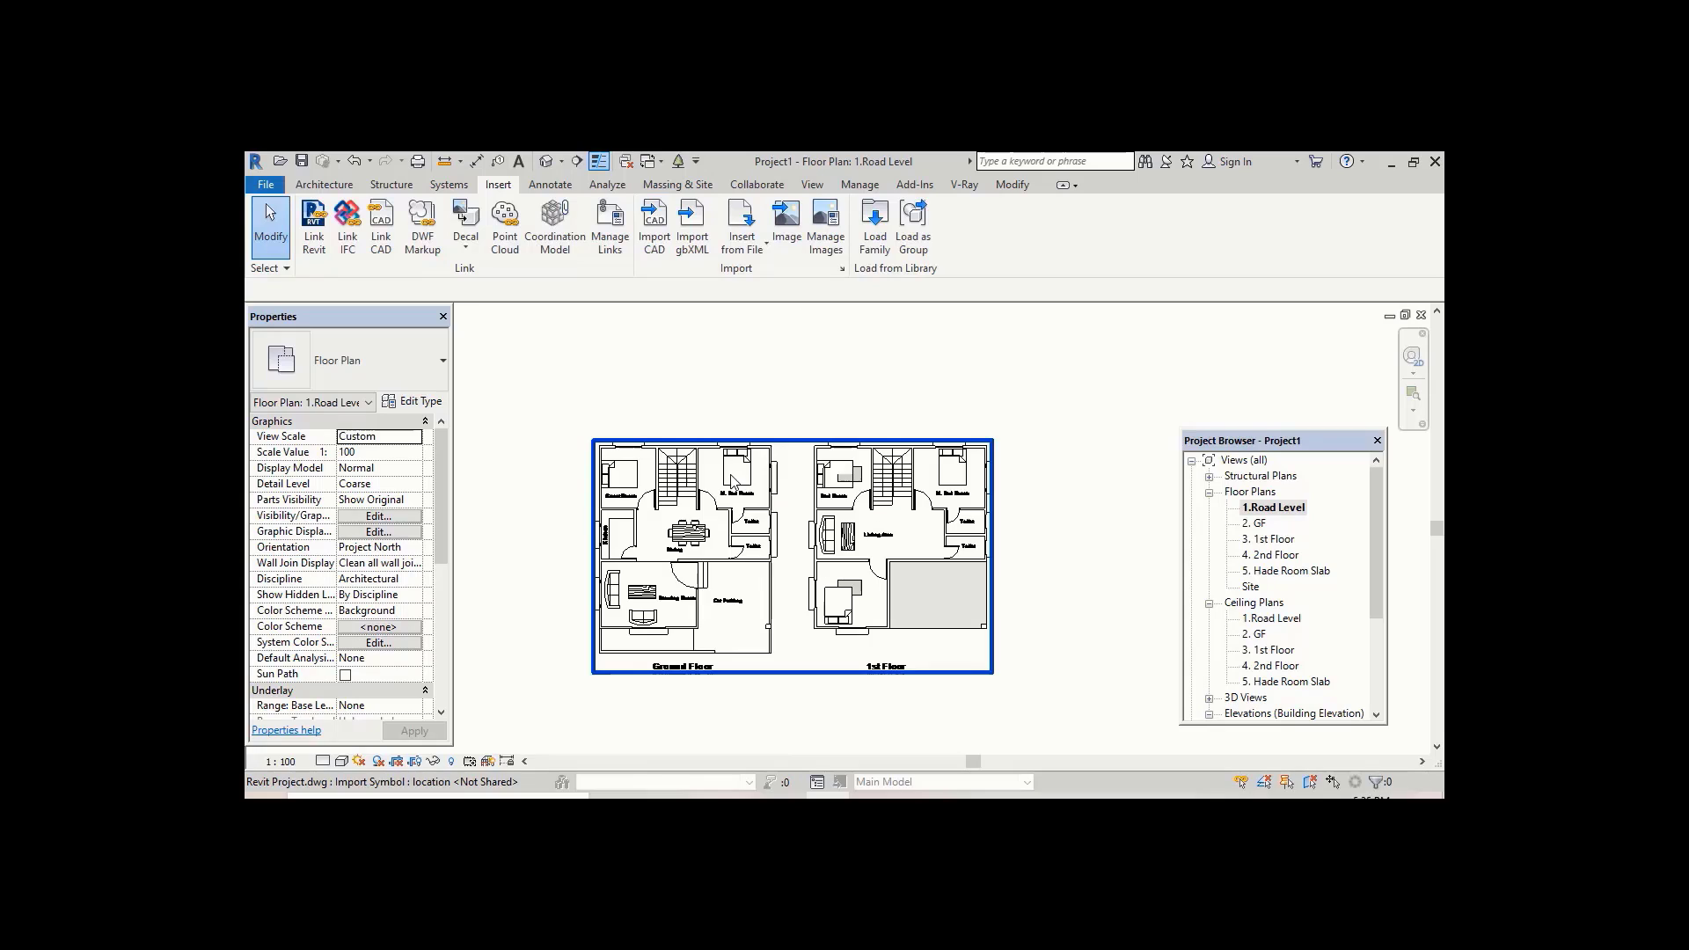
Step: Nudge the imported CAD plans slightly upward and pin them, turning off selection of pinned elements
{"action": "left_click_drag", "start_coordinate": [734, 482], "coordinate": [728, 455]}
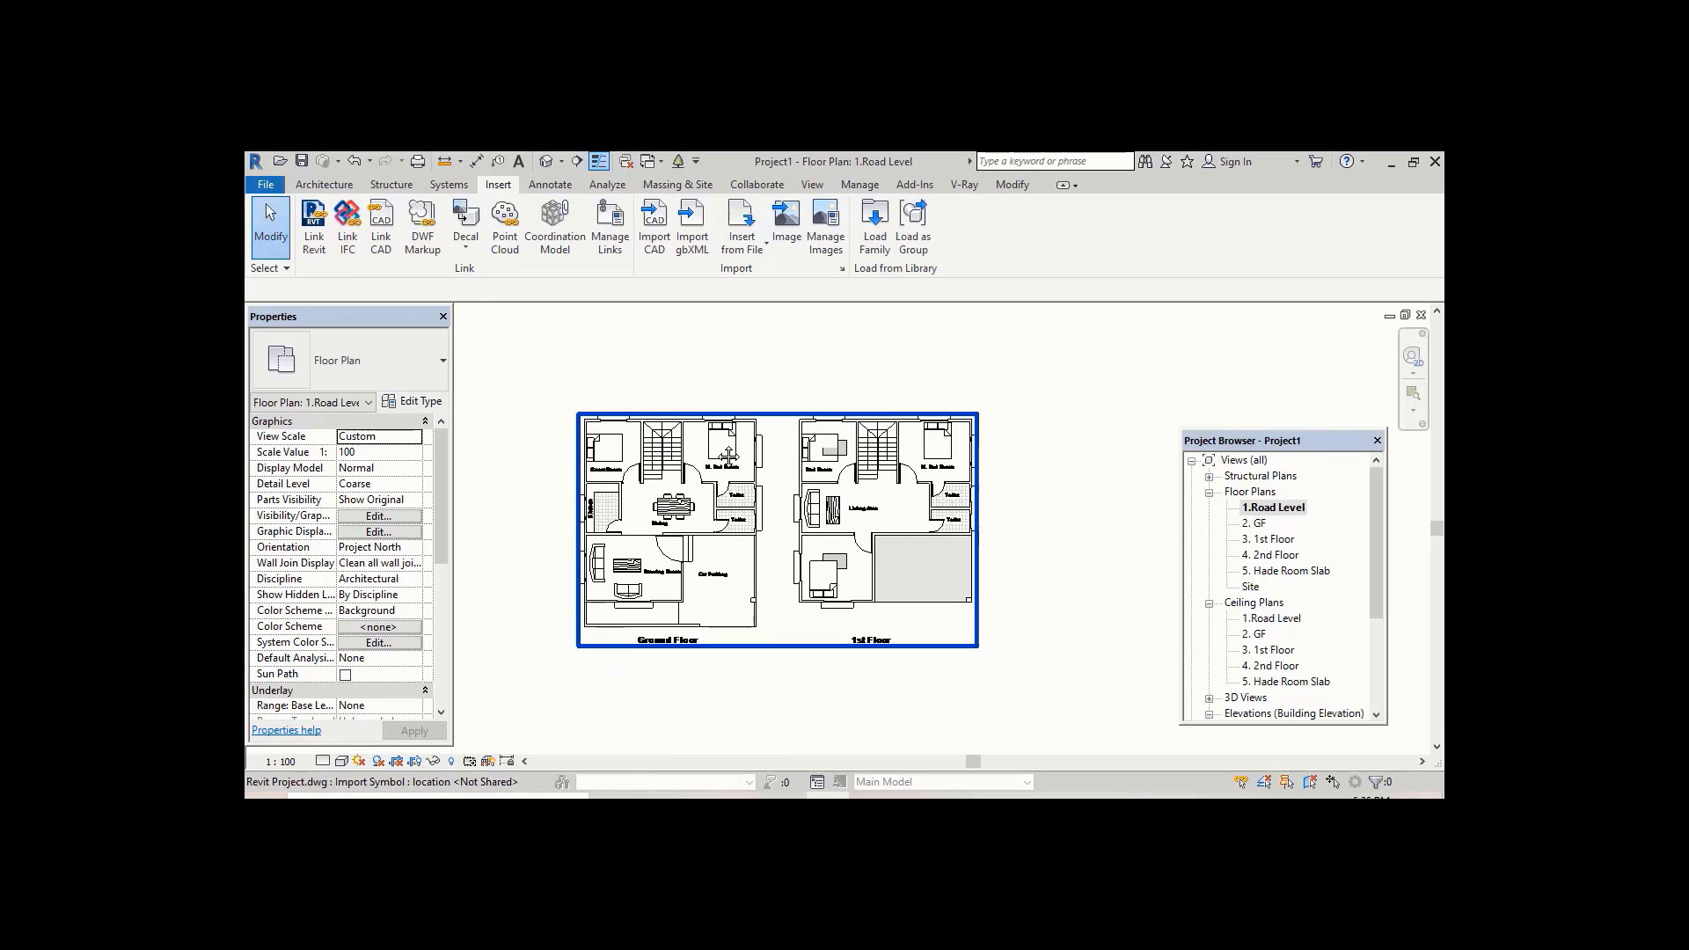
{"action": "left_click", "coordinate": [604, 434]}
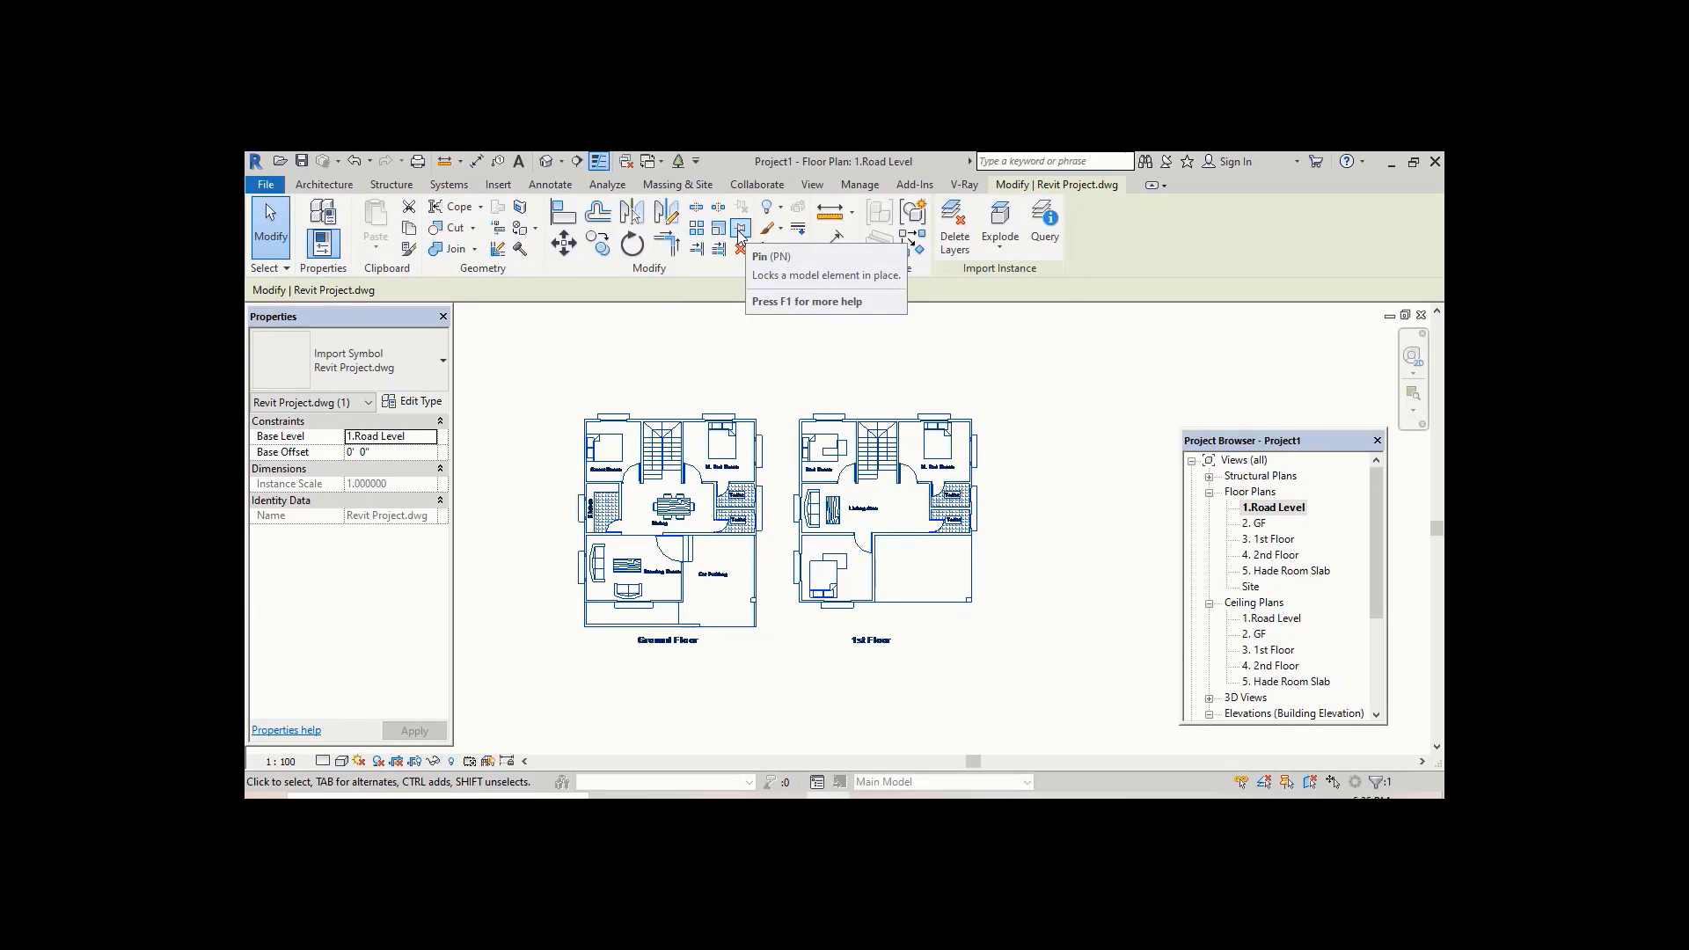
{"action": "left_click", "coordinate": [740, 230]}
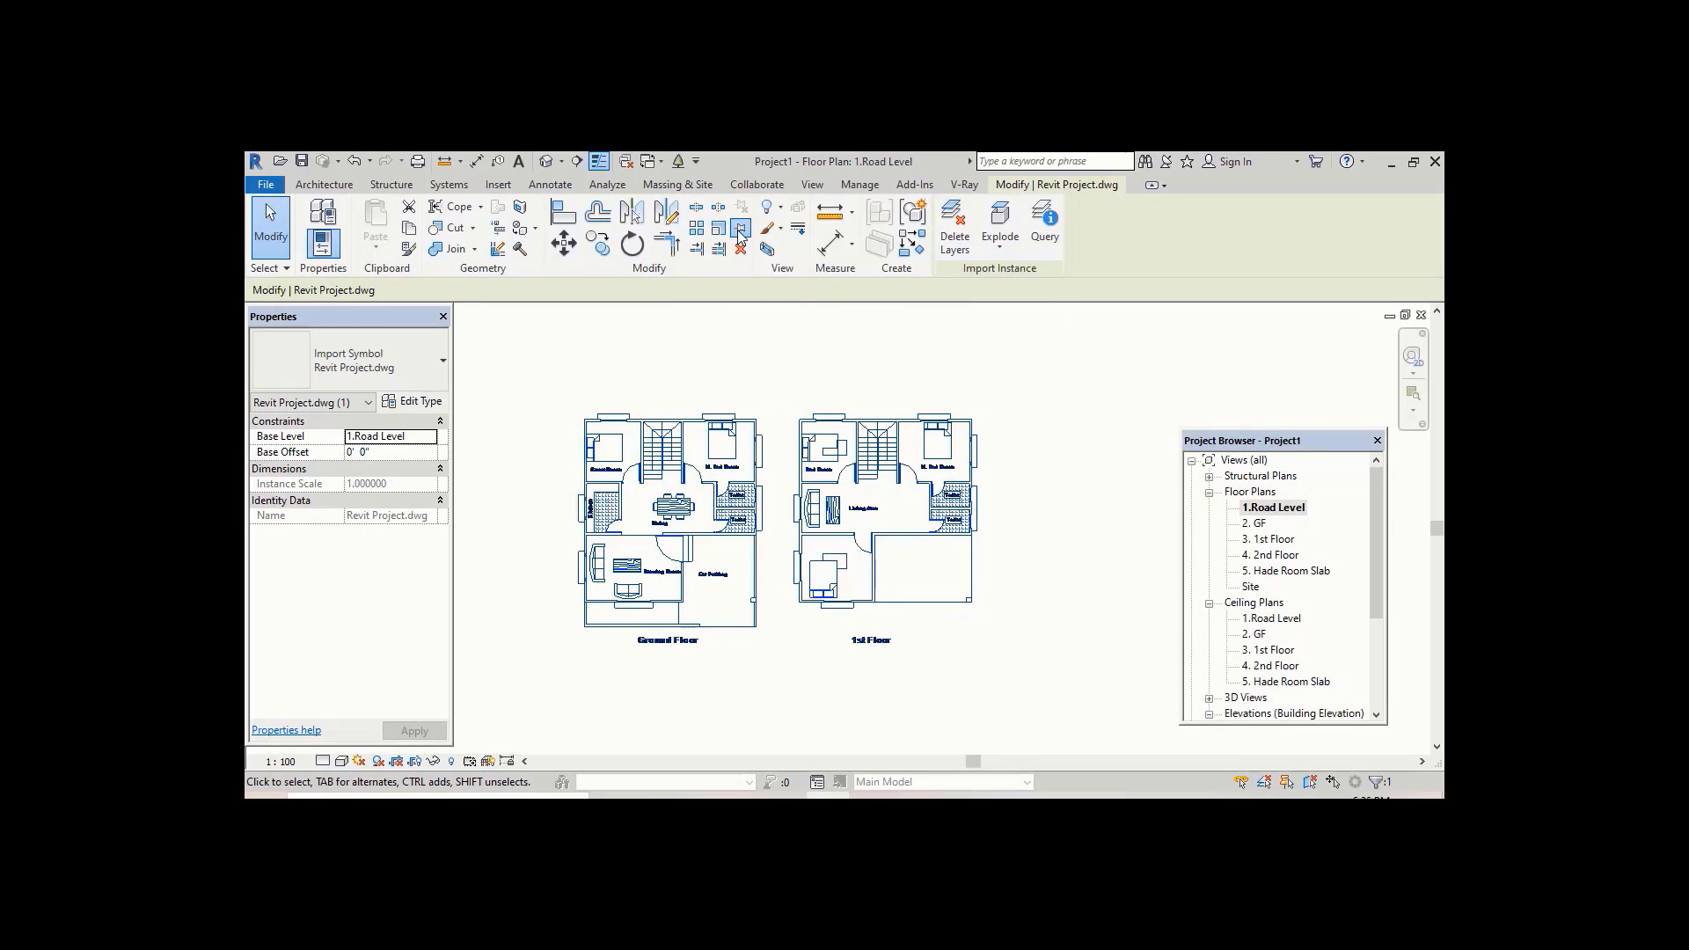
{"action": "left_click", "coordinate": [1286, 785]}
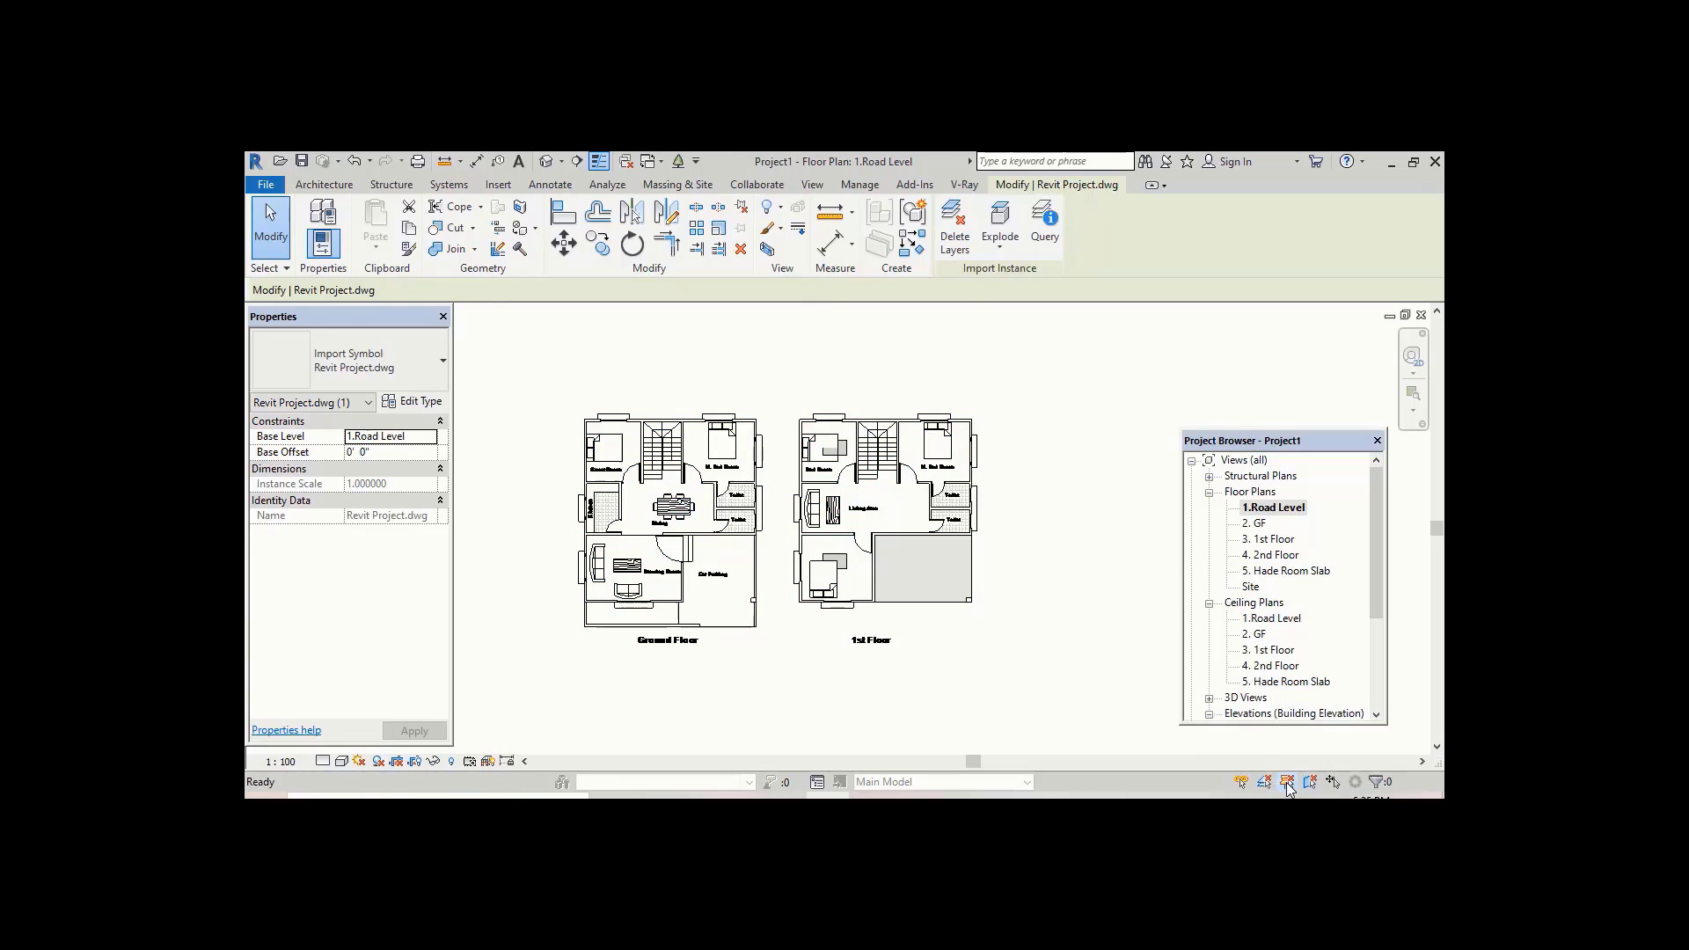
Step: Zoom and pan around to examine the imported Ground Floor and 1st Floor plans
{"action": "scroll", "coordinate": [643, 483], "scroll_direction": "up", "scroll_amount": 2}
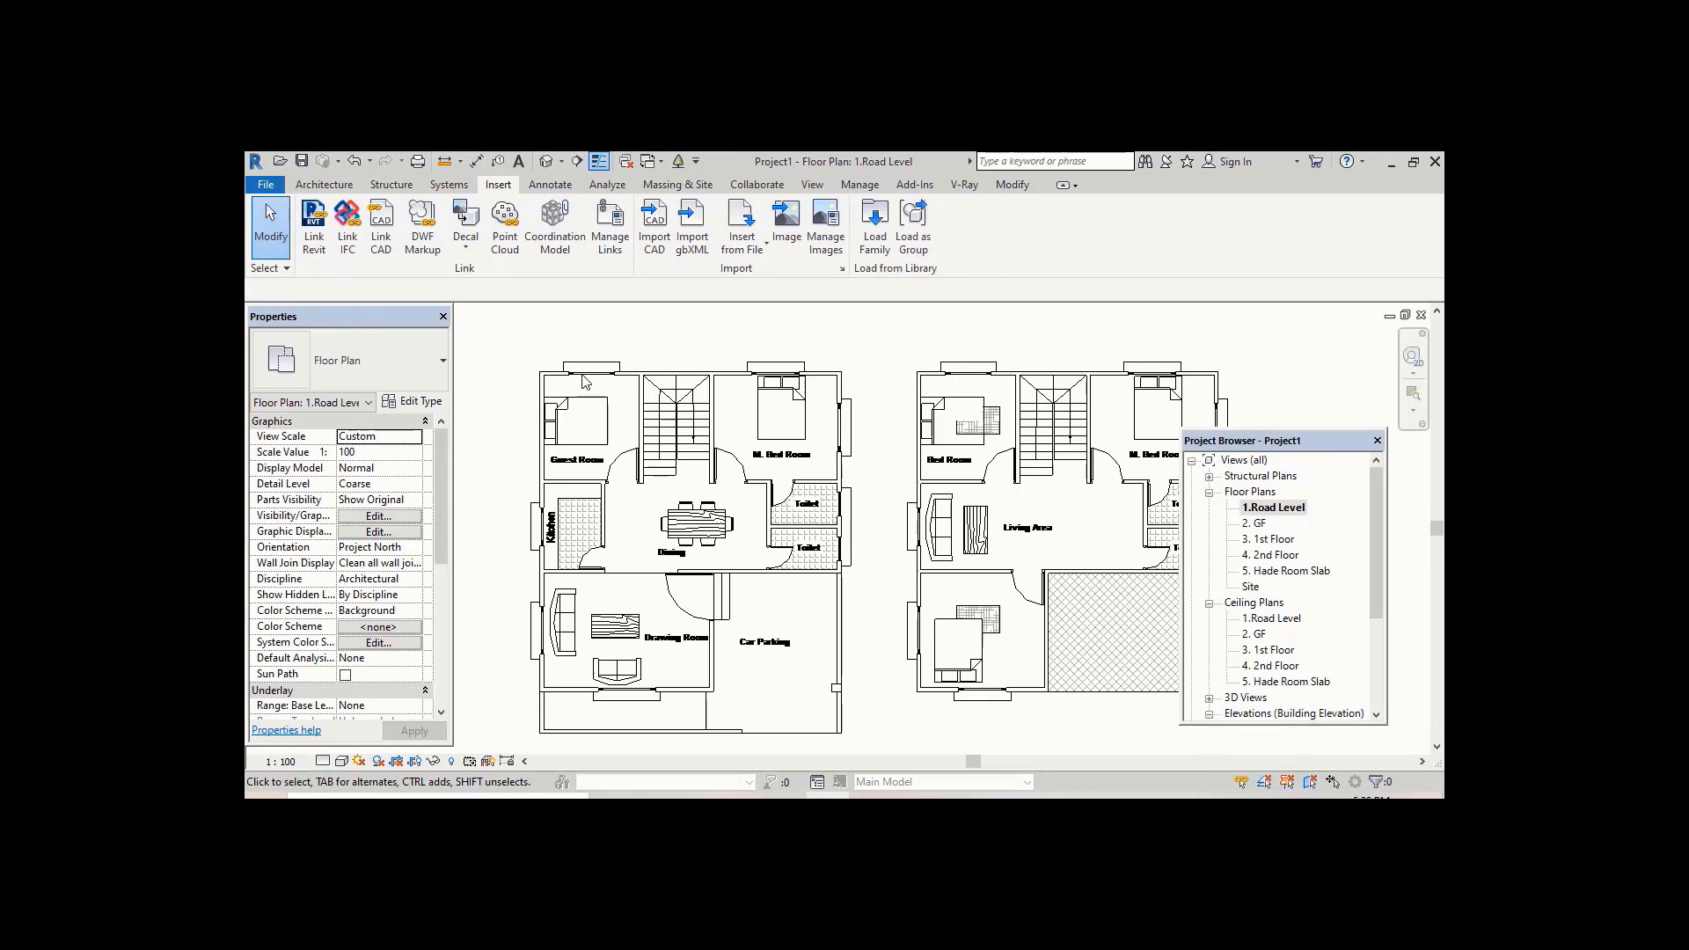
{"action": "scroll", "coordinate": [890, 379], "scroll_direction": "down", "scroll_amount": 1}
{"action": "middle_click_drag", "start_coordinate": [898, 374], "coordinate": [932, 316]}
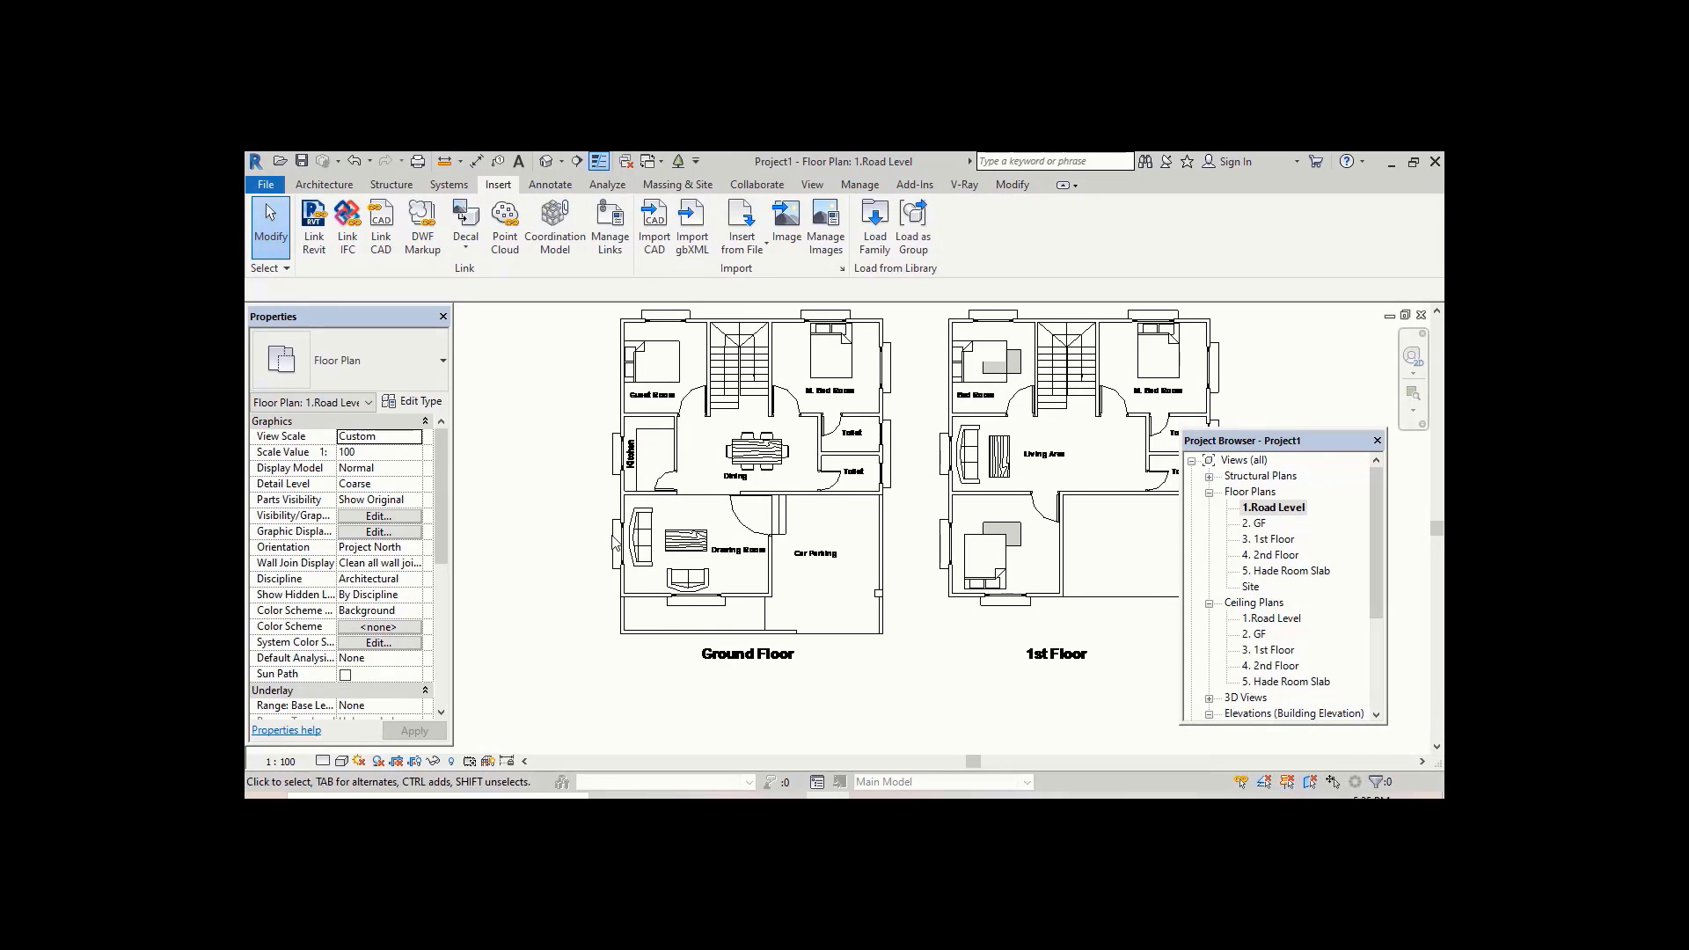
{"action": "middle_click_drag", "start_coordinate": [705, 514], "coordinate": [680, 551]}
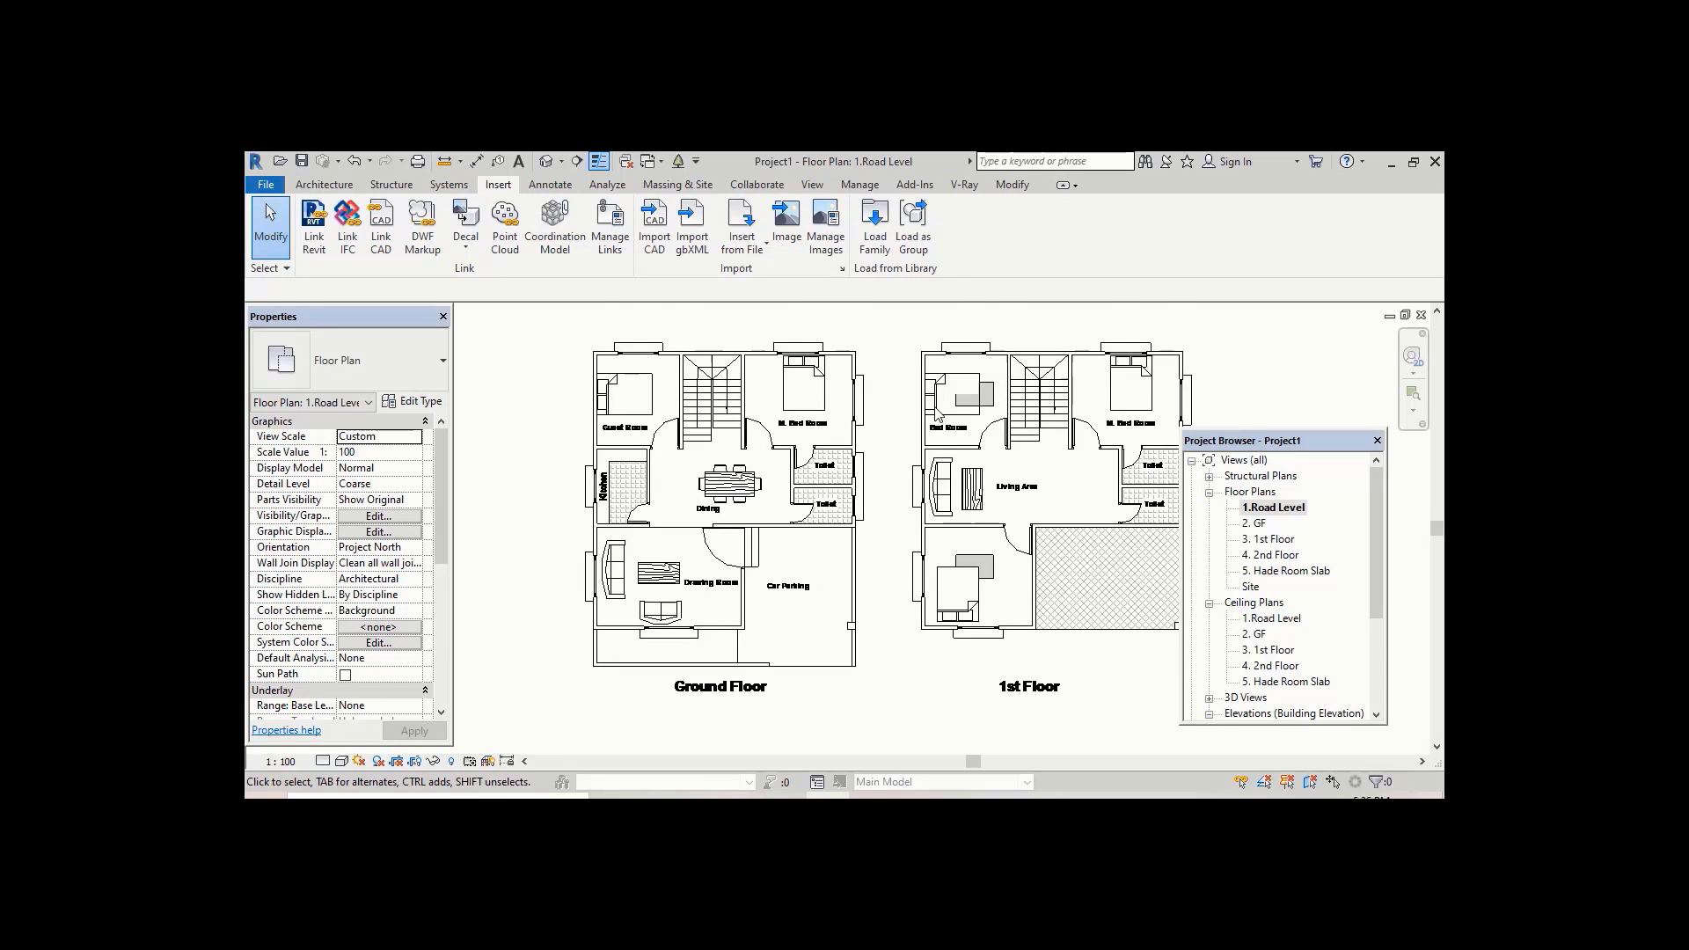
{"action": "middle_click_drag", "start_coordinate": [943, 416], "coordinate": [916, 439]}
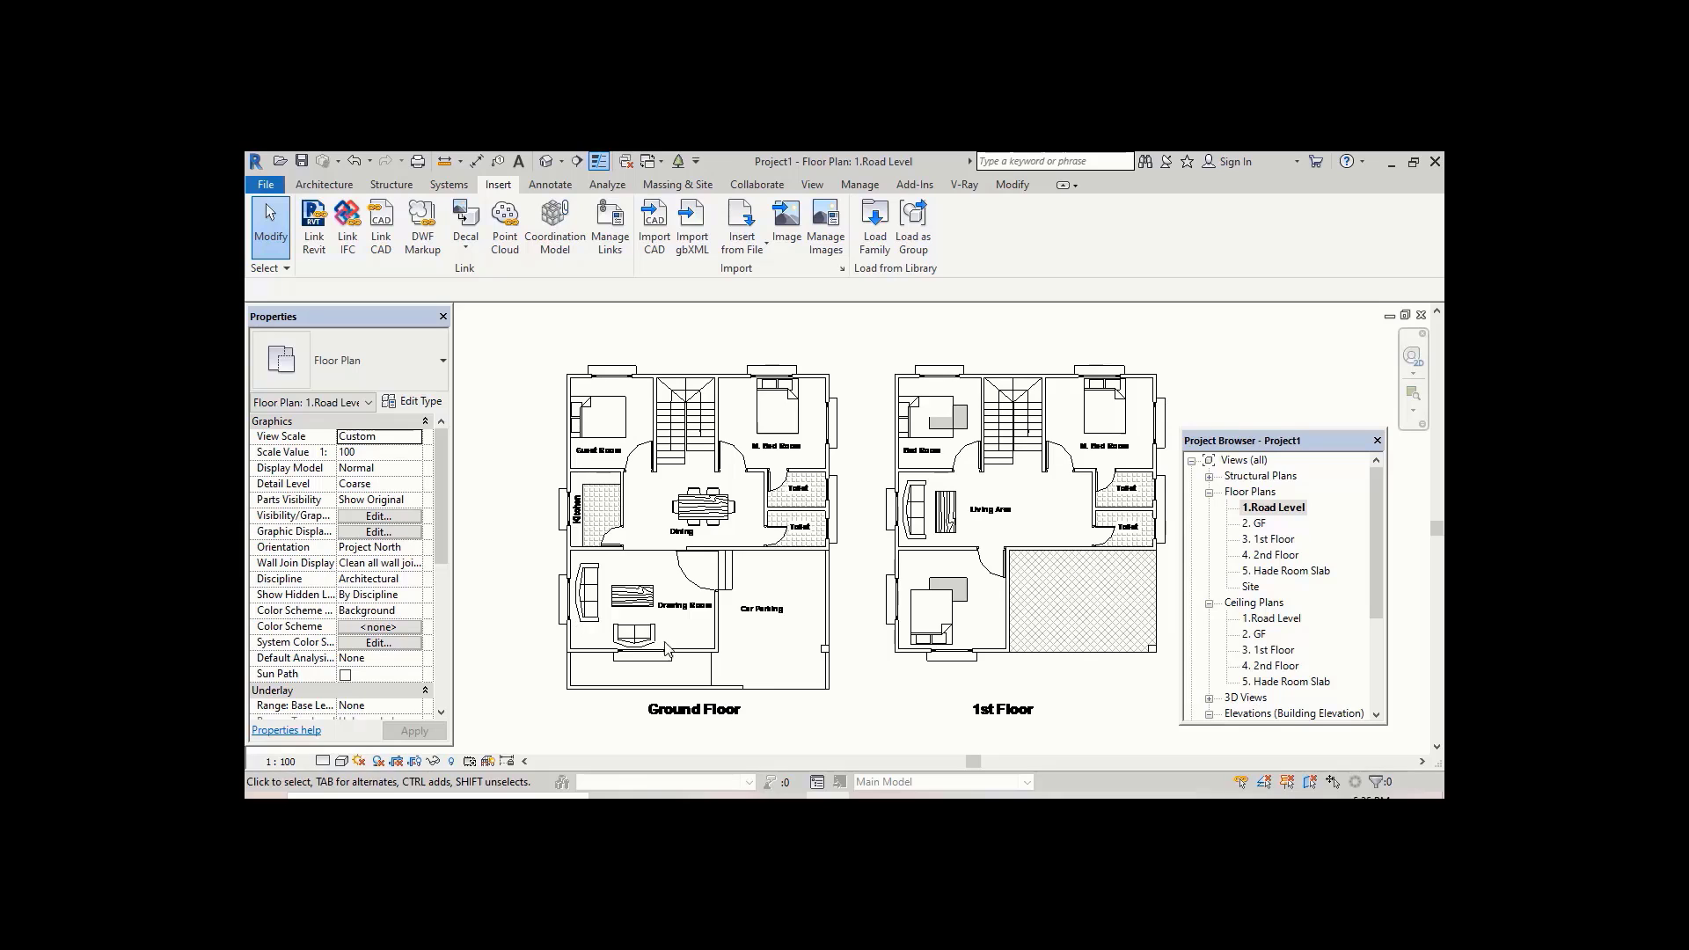
{"action": "scroll", "coordinate": [689, 503], "scroll_direction": "down", "scroll_amount": 3}
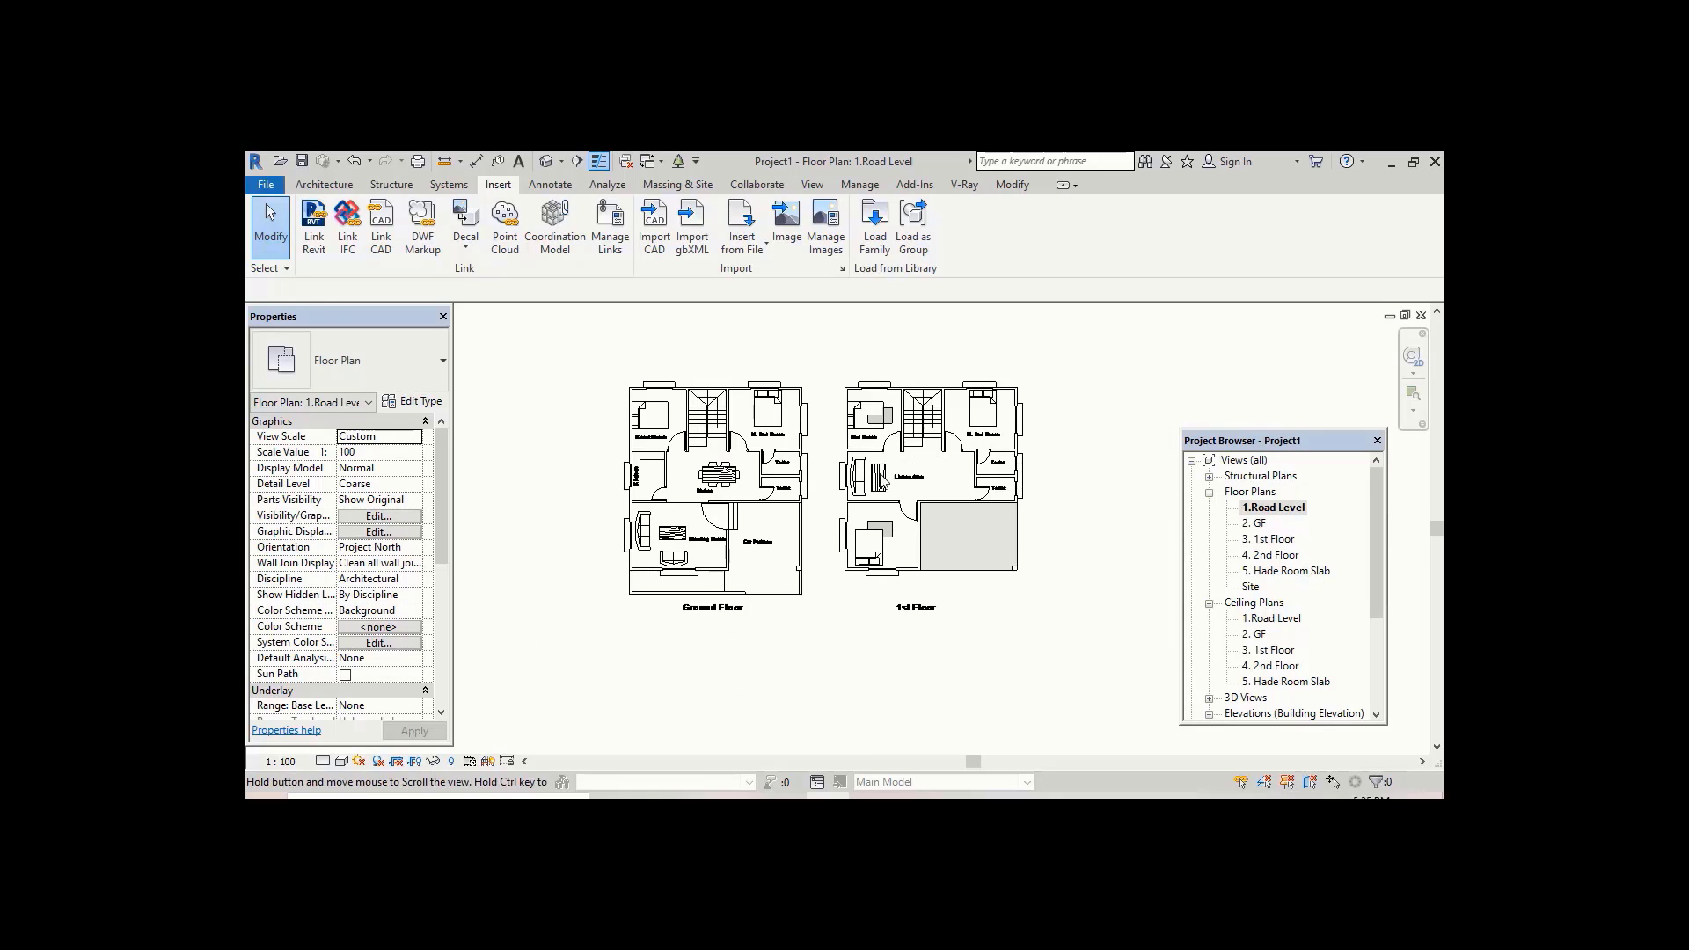
{"action": "scroll", "coordinate": [715, 533], "scroll_direction": "up", "scroll_amount": 2}
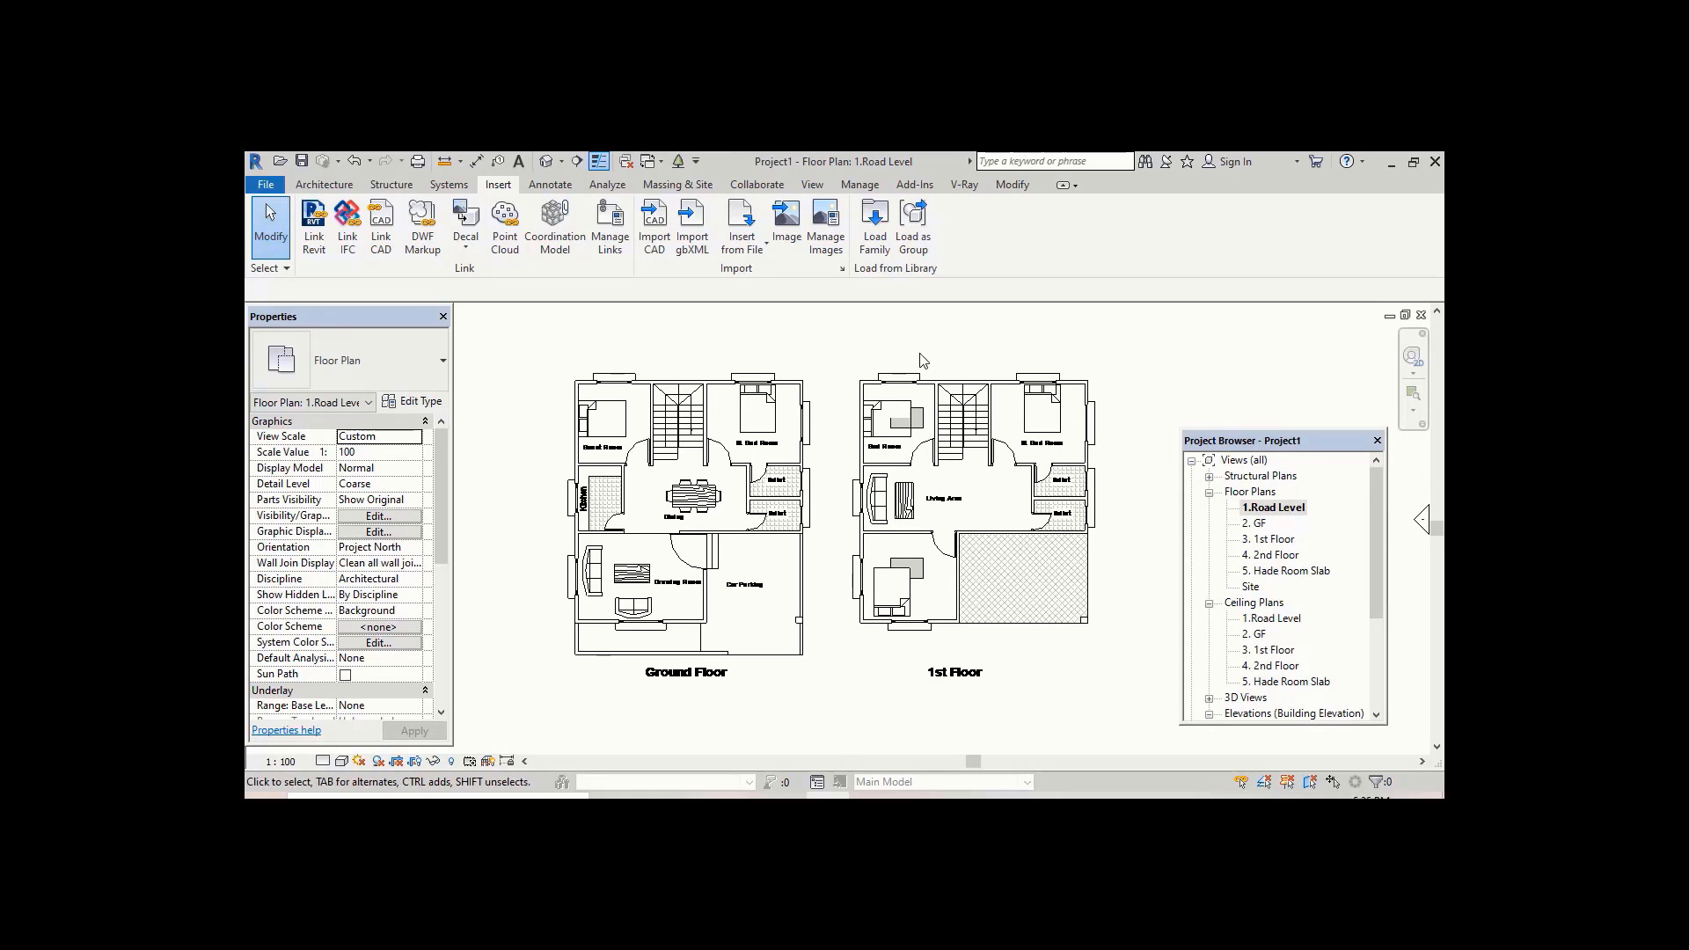